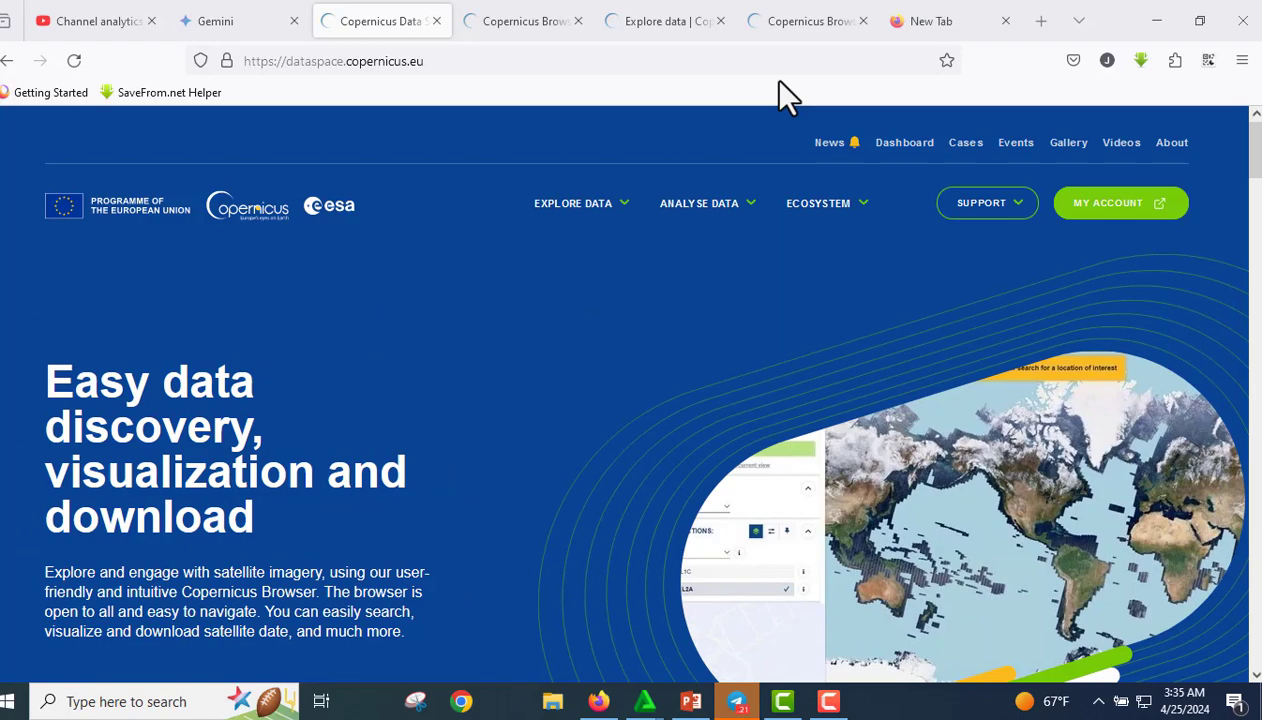
Step: Search the web for "Copernicus data ecosystem" in a new tab and open the Copernicus Data Space Ecosystem website
left_click(960, 20)
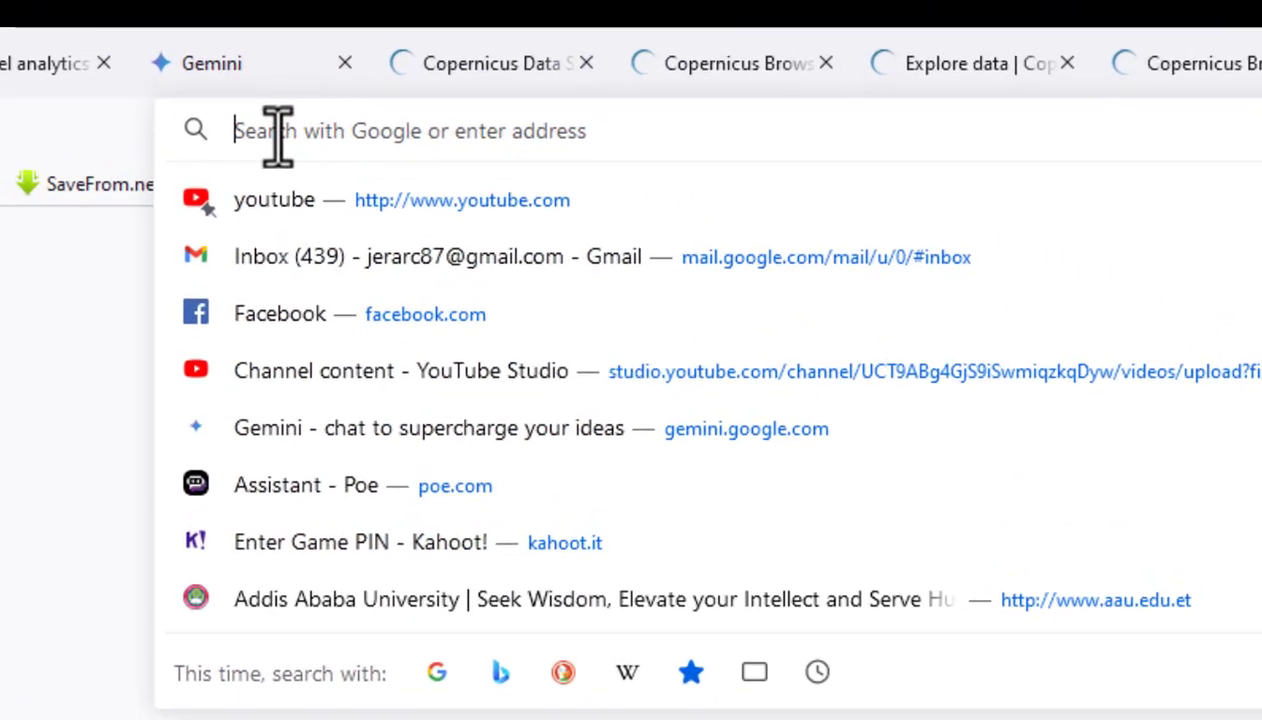
type("c")
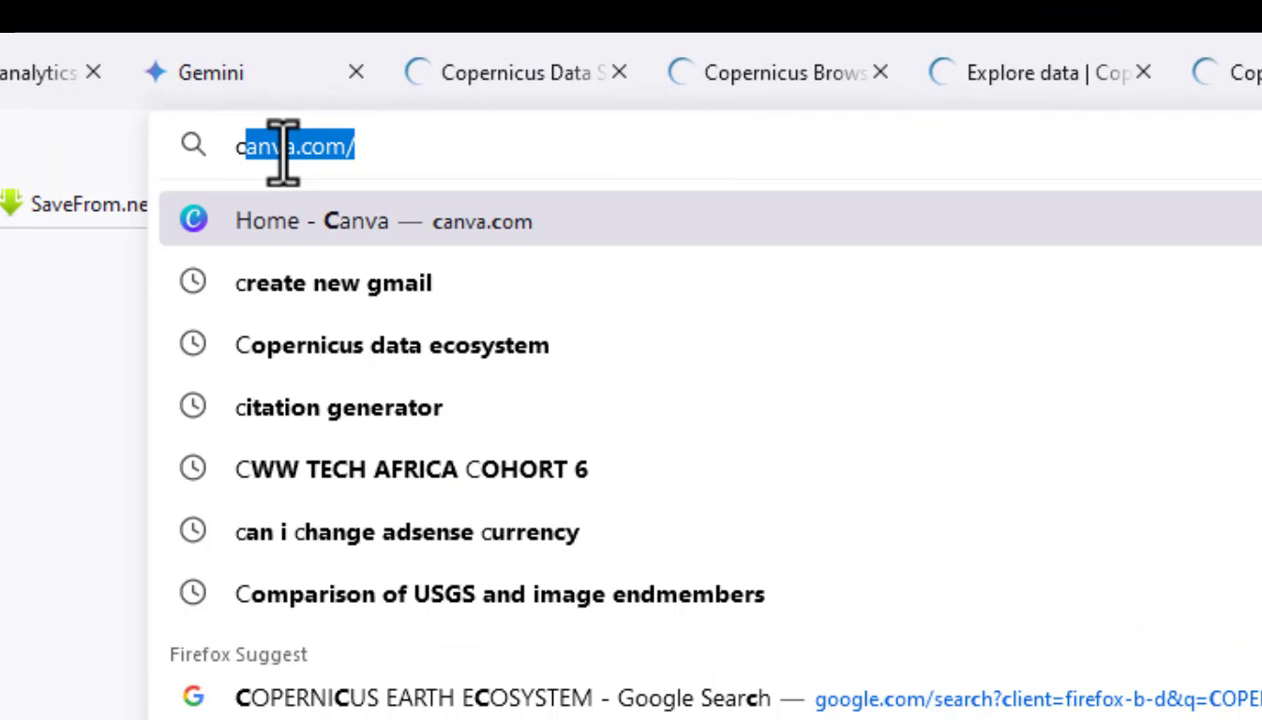
type("oper")
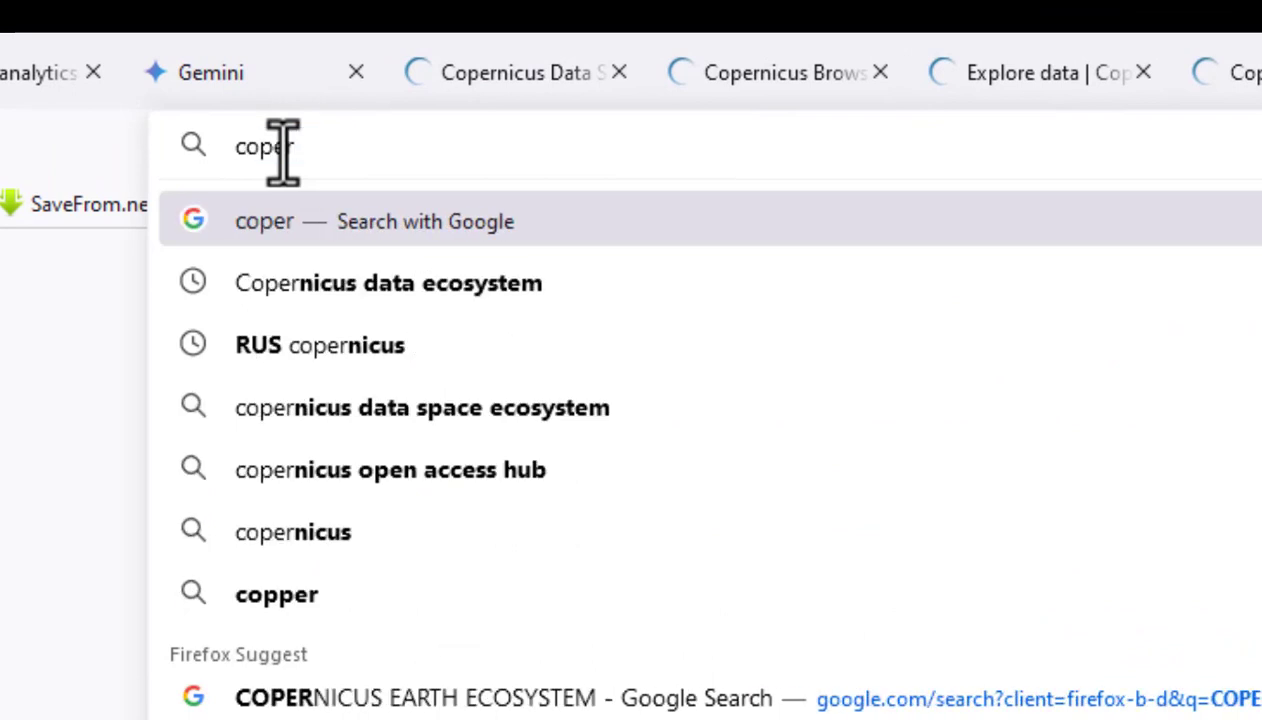
left_click(400, 300)
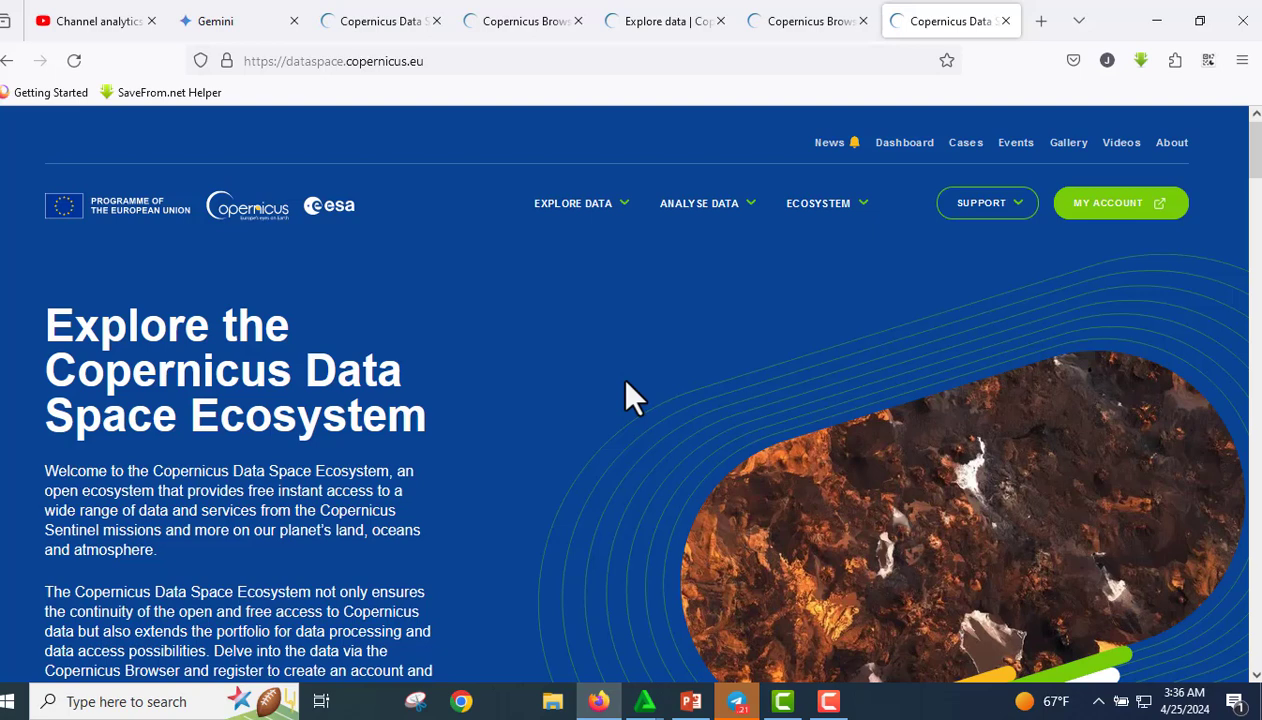
Step: Open the Copernicus Browser from the Explore Data options and switch to its already loaded tab
left_click(624, 222)
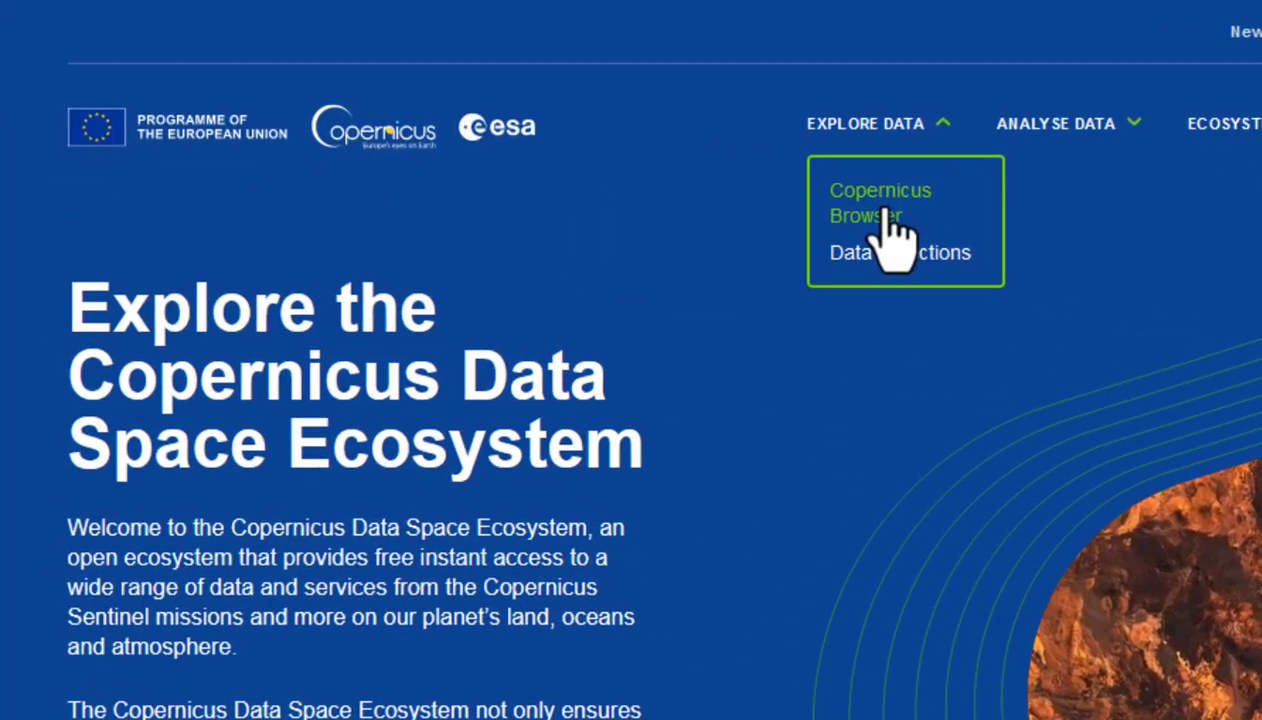
left_click(883, 212)
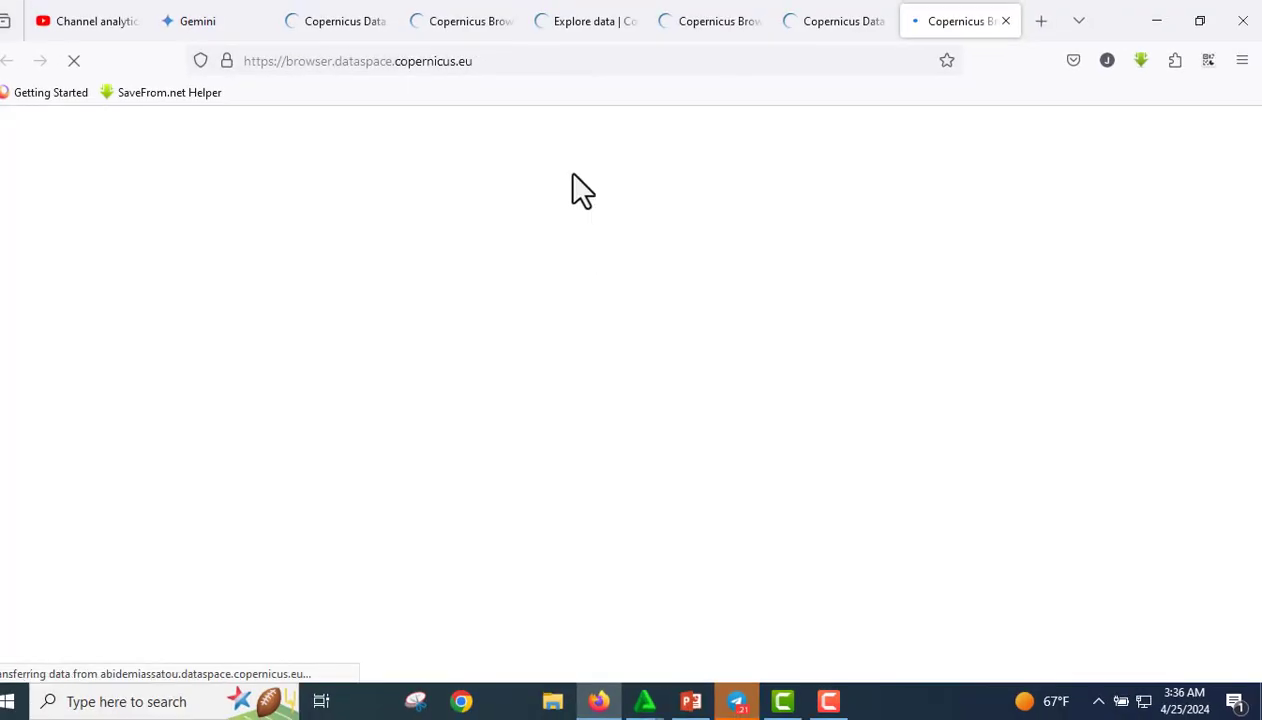
left_click(458, 22)
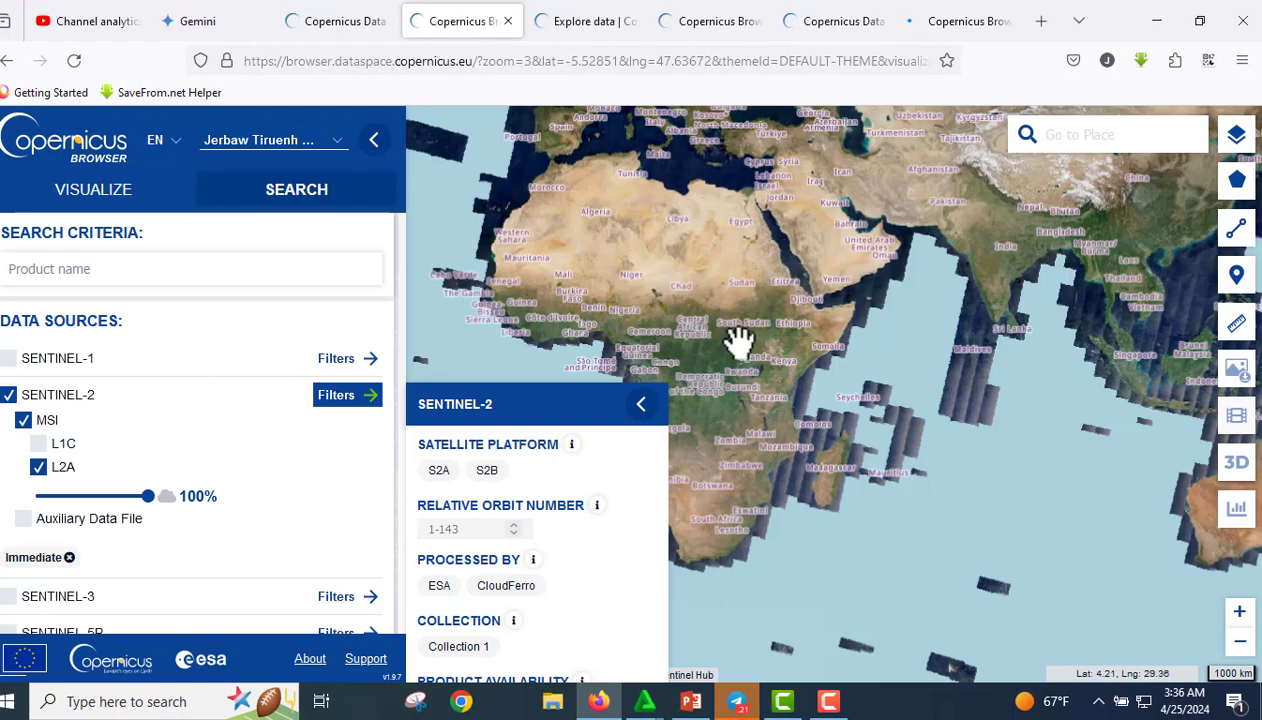
Step: Close the Sentinel-2 filters pane that covers part of the map
scroll(738, 342, "down", 2)
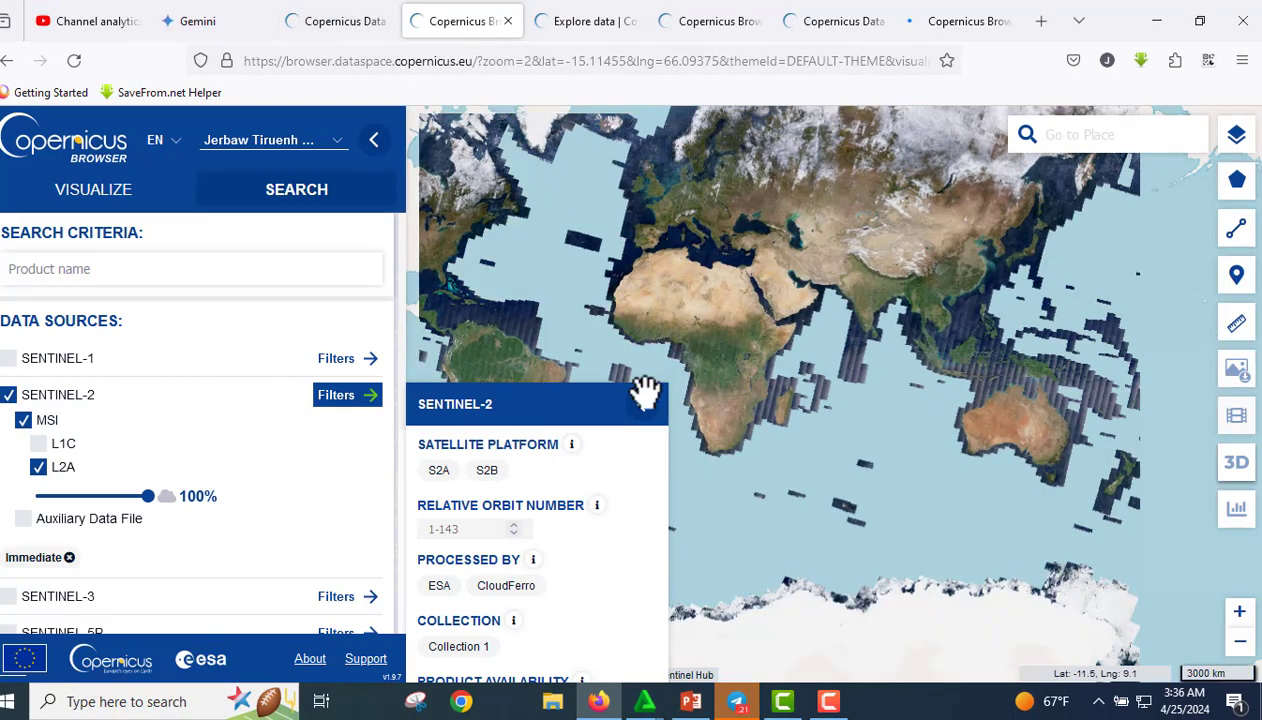
scroll(738, 285, "up", 2)
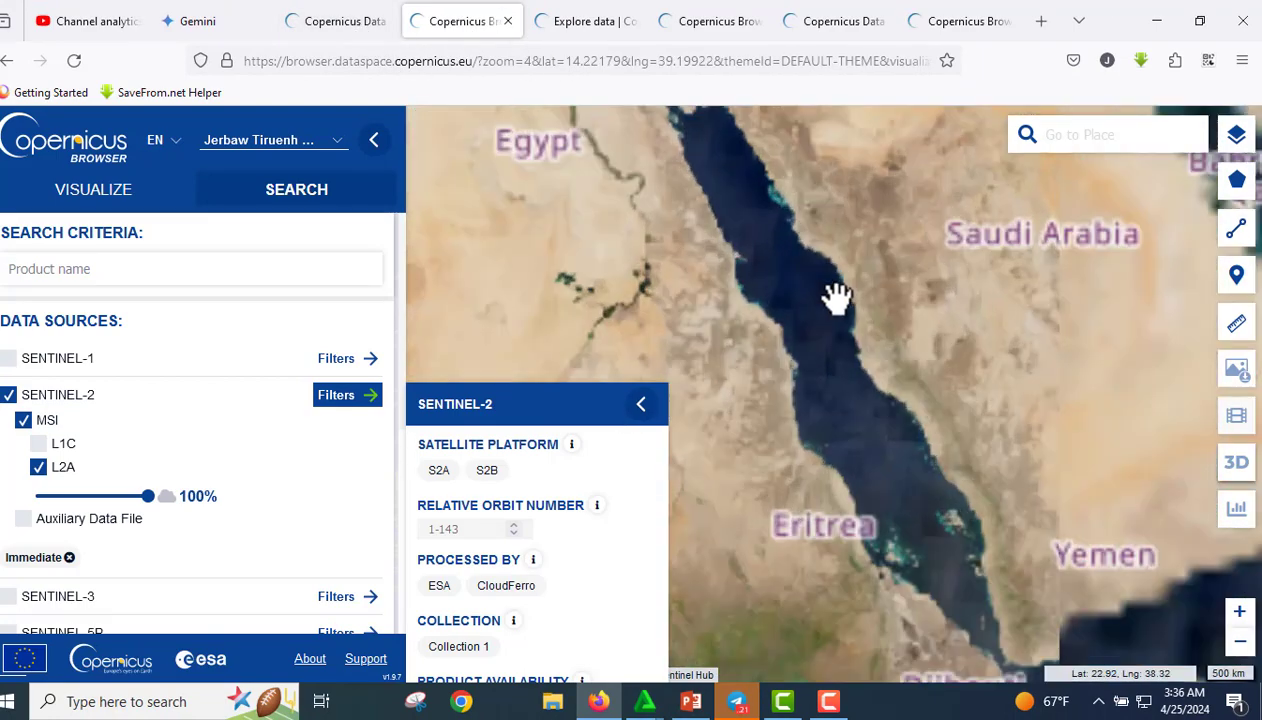
scroll(837, 297, "down", 2)
left_click(641, 404)
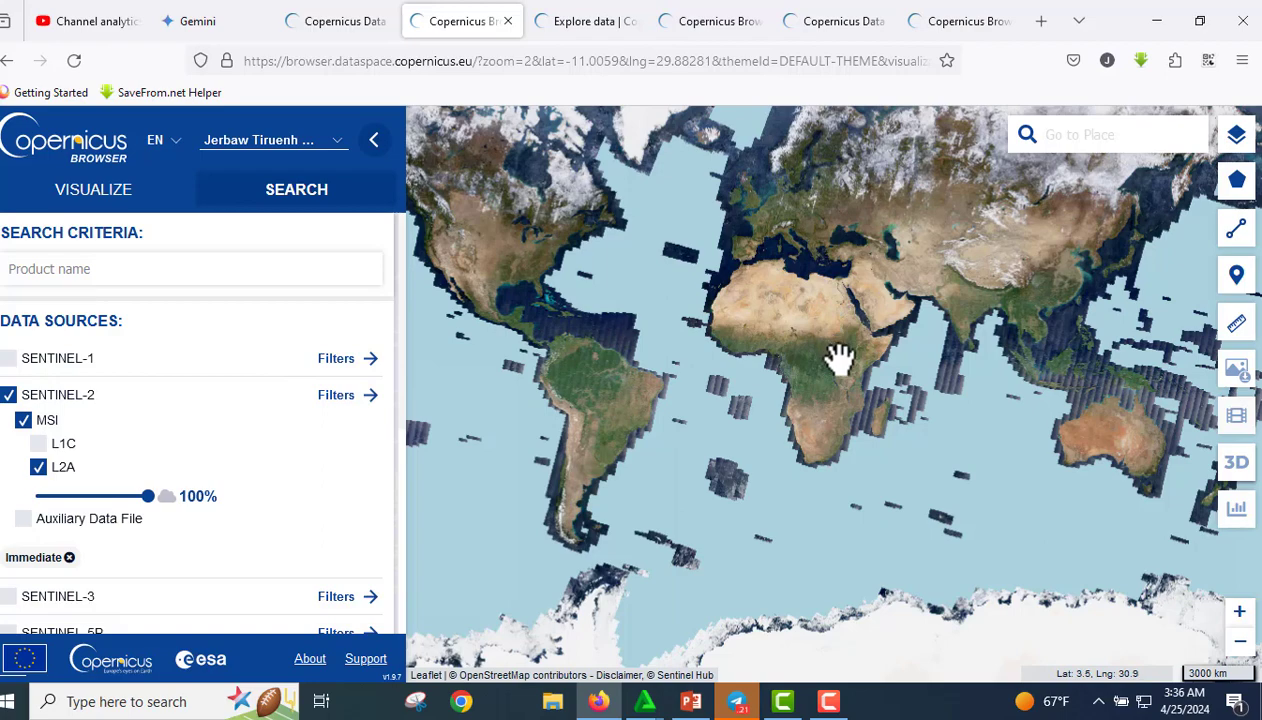
scroll(836, 316, "up", 5)
scroll(837, 317, "down", 5)
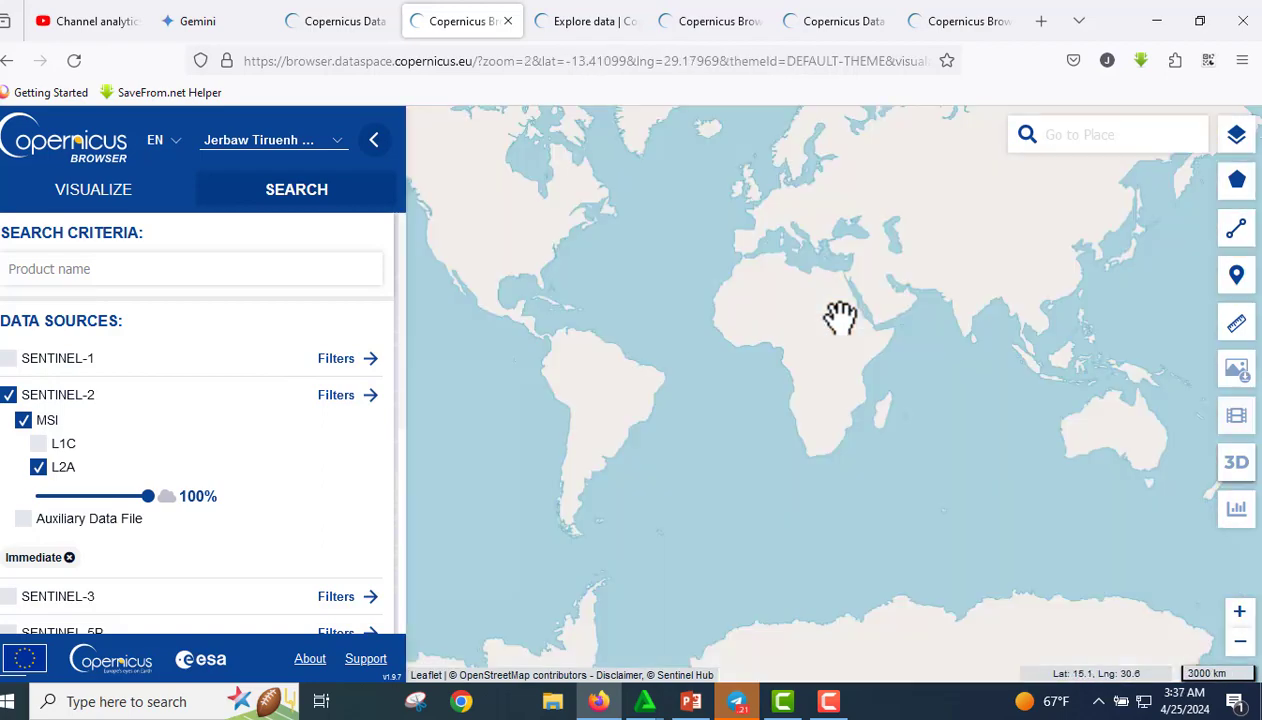
scroll(843, 318, "up", 4)
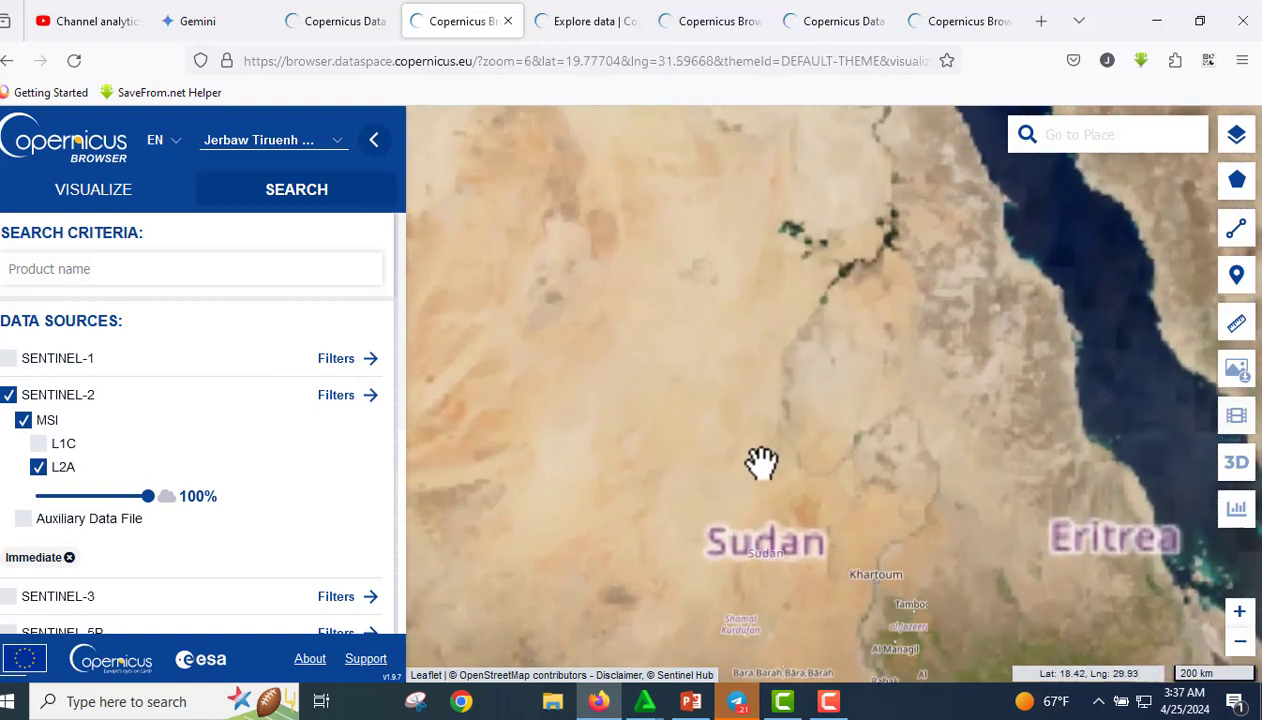
left_click_drag(761, 462, 845, 284)
scroll(941, 366, "up", 1)
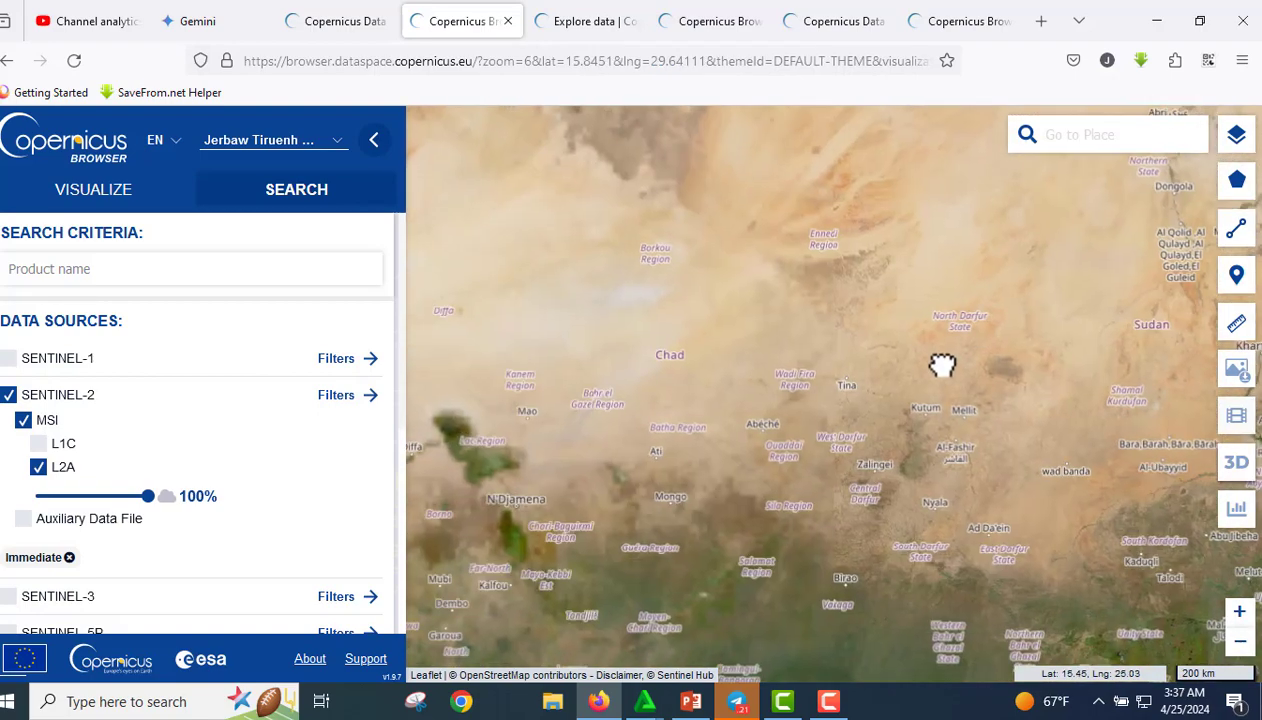
scroll(941, 366, "down", 3)
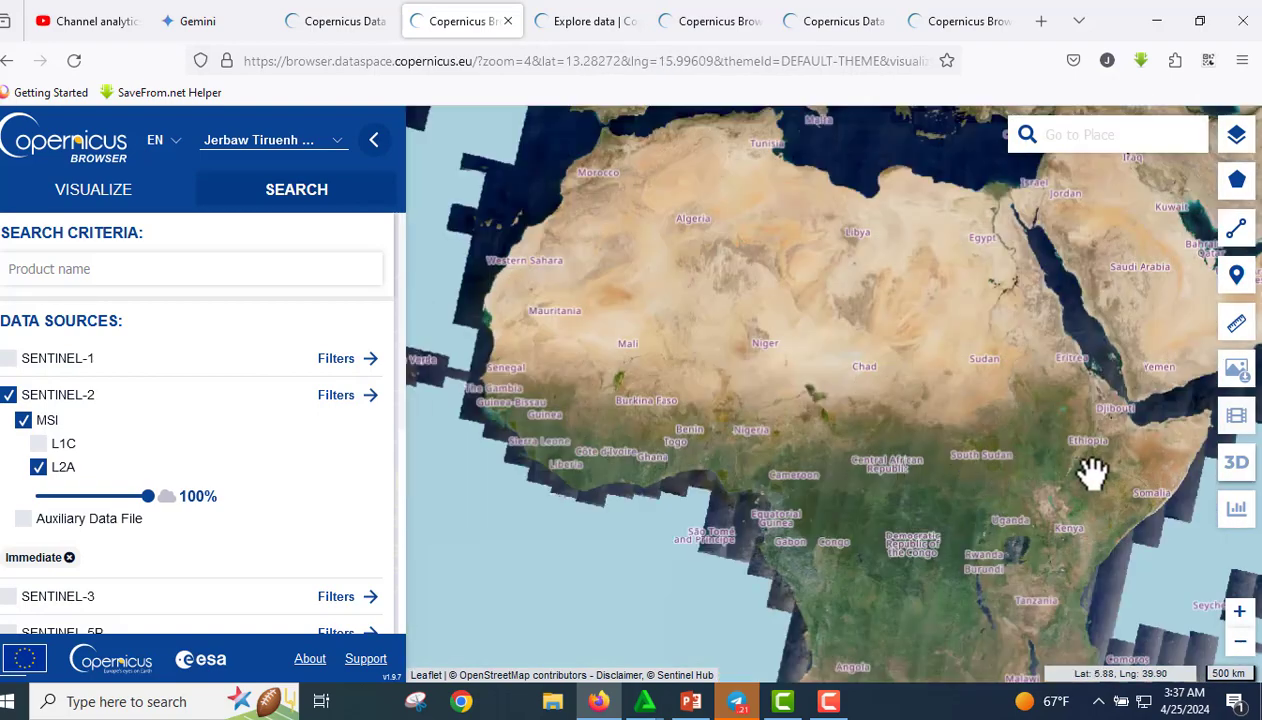
Step: Draw a rectangular area of interest of about 123 km² around Sekota in northern Ethiopia
left_click_drag(1093, 470, 668, 380)
scroll(668, 344, "up", 2)
left_click_drag(648, 300, 670, 358)
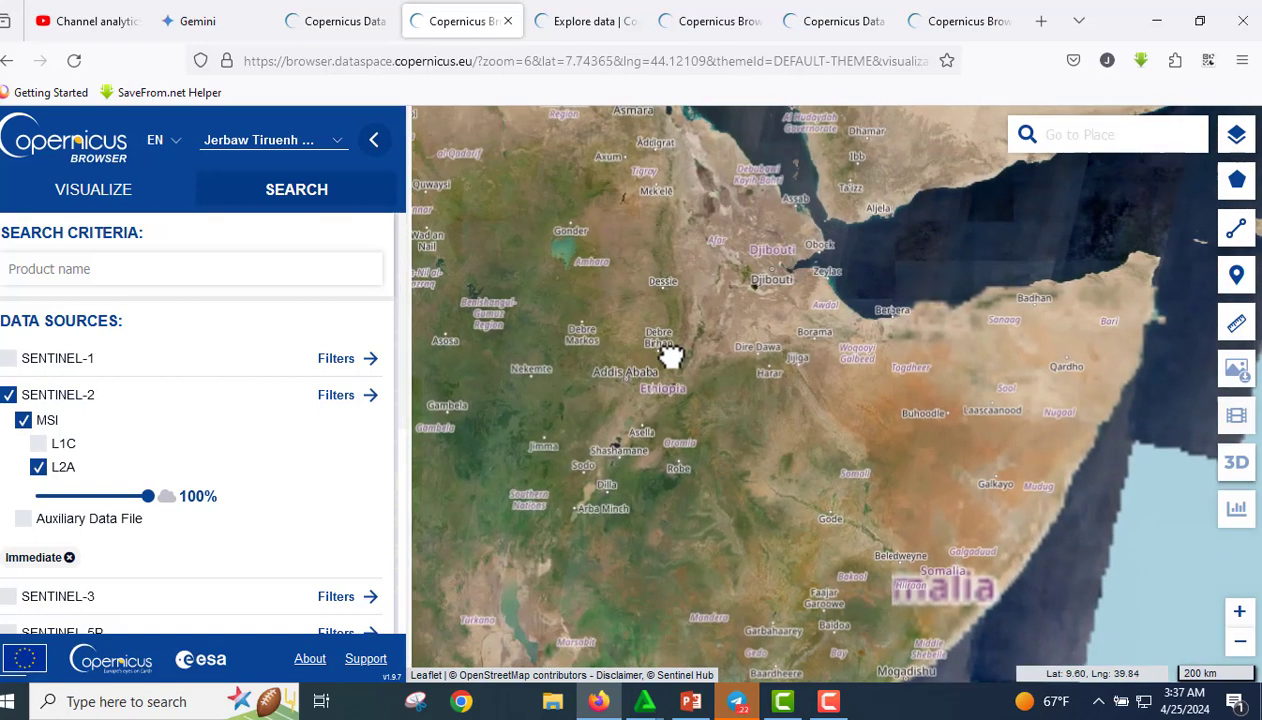
scroll(700, 285, "up", 2)
left_click_drag(747, 404, 752, 526)
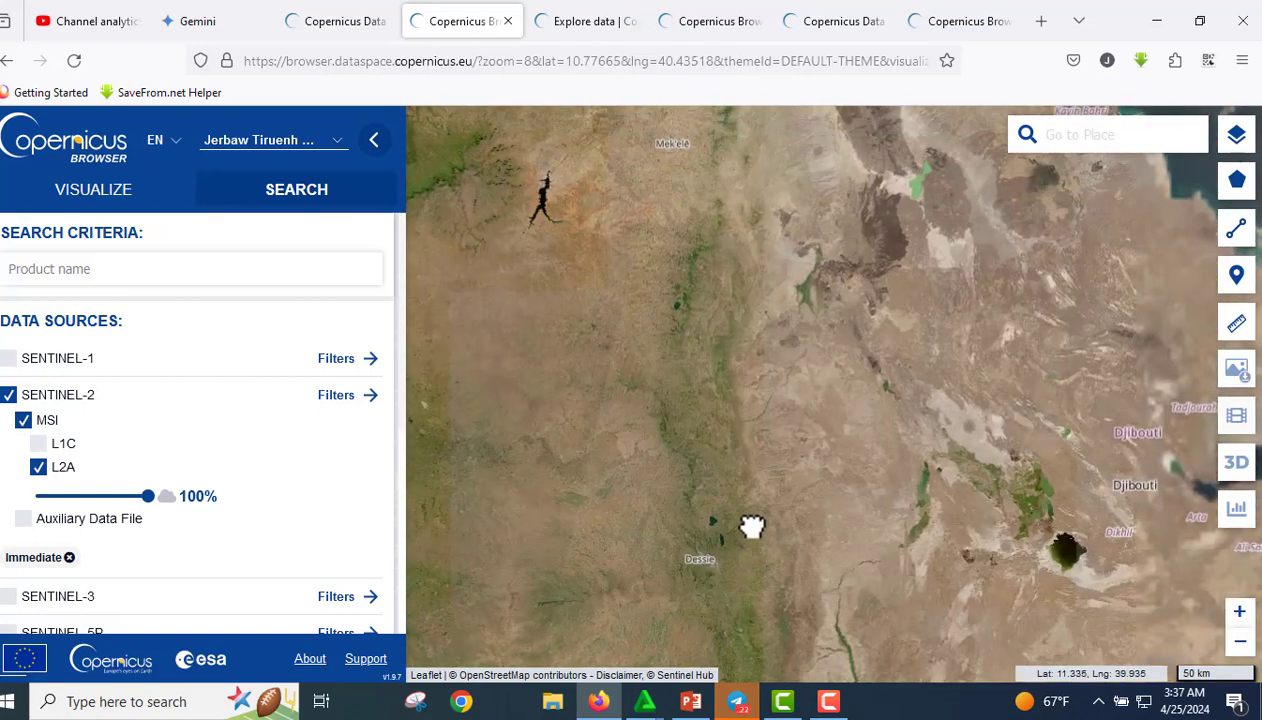
scroll(566, 391, "up", 2)
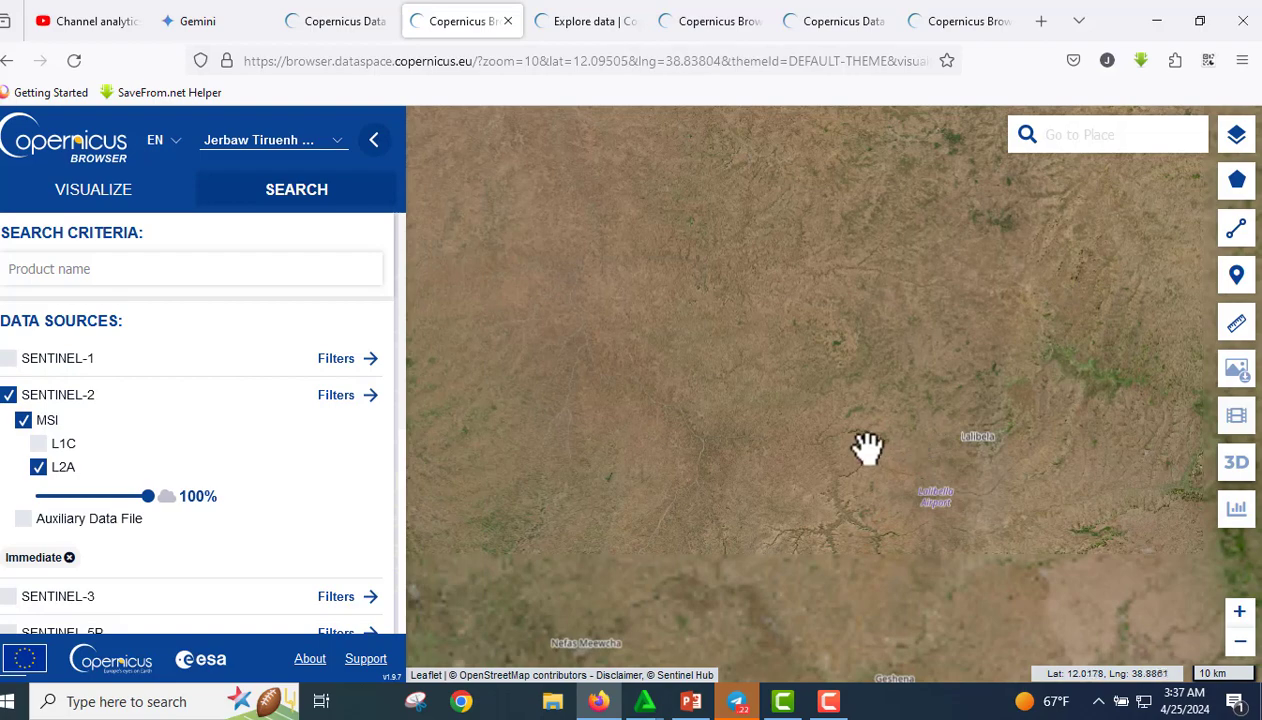
left_click_drag(980, 470, 796, 591)
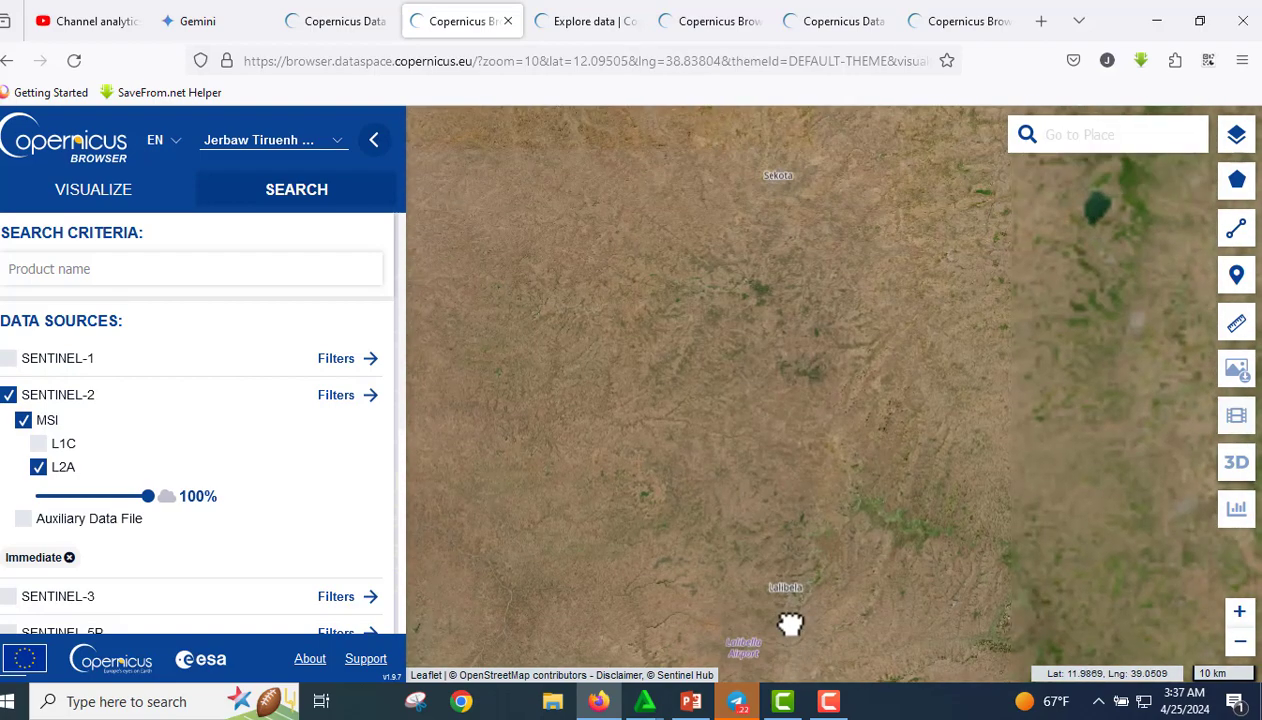
scroll(763, 468, "up", 2)
left_click_drag(766, 476, 768, 560)
mouse_move(1236, 182)
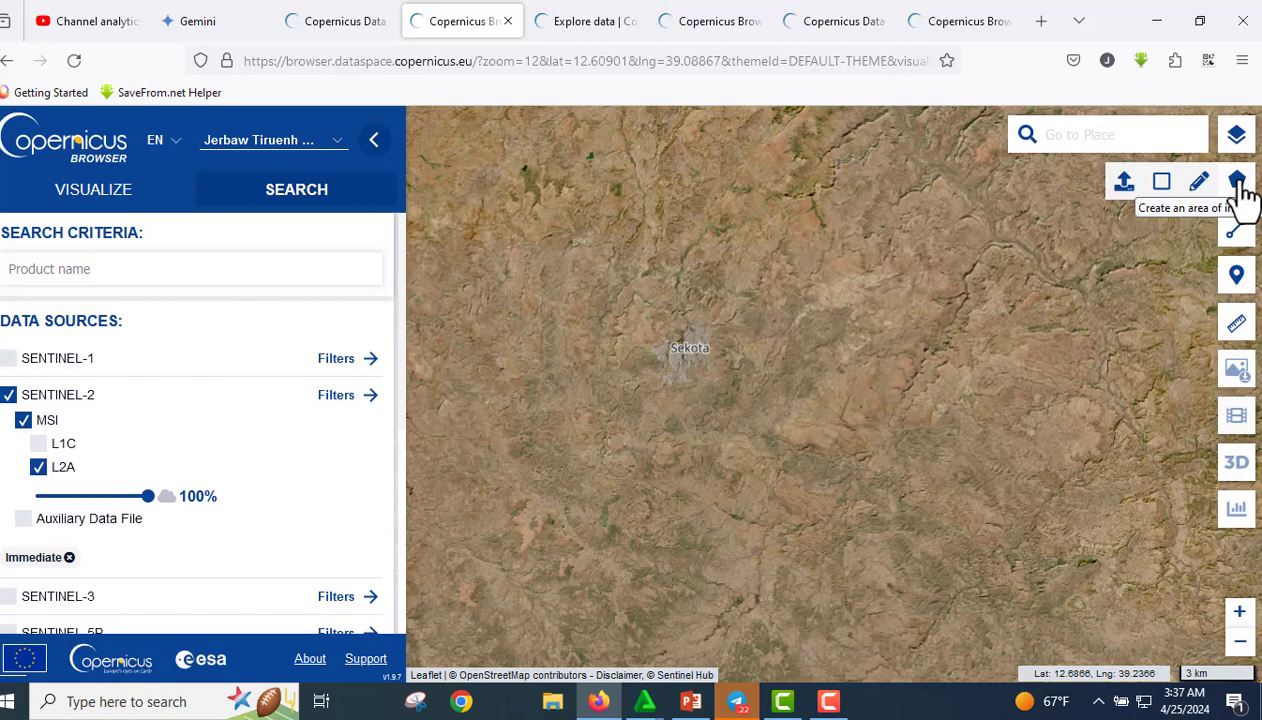
left_click(1162, 190)
left_click(537, 278)
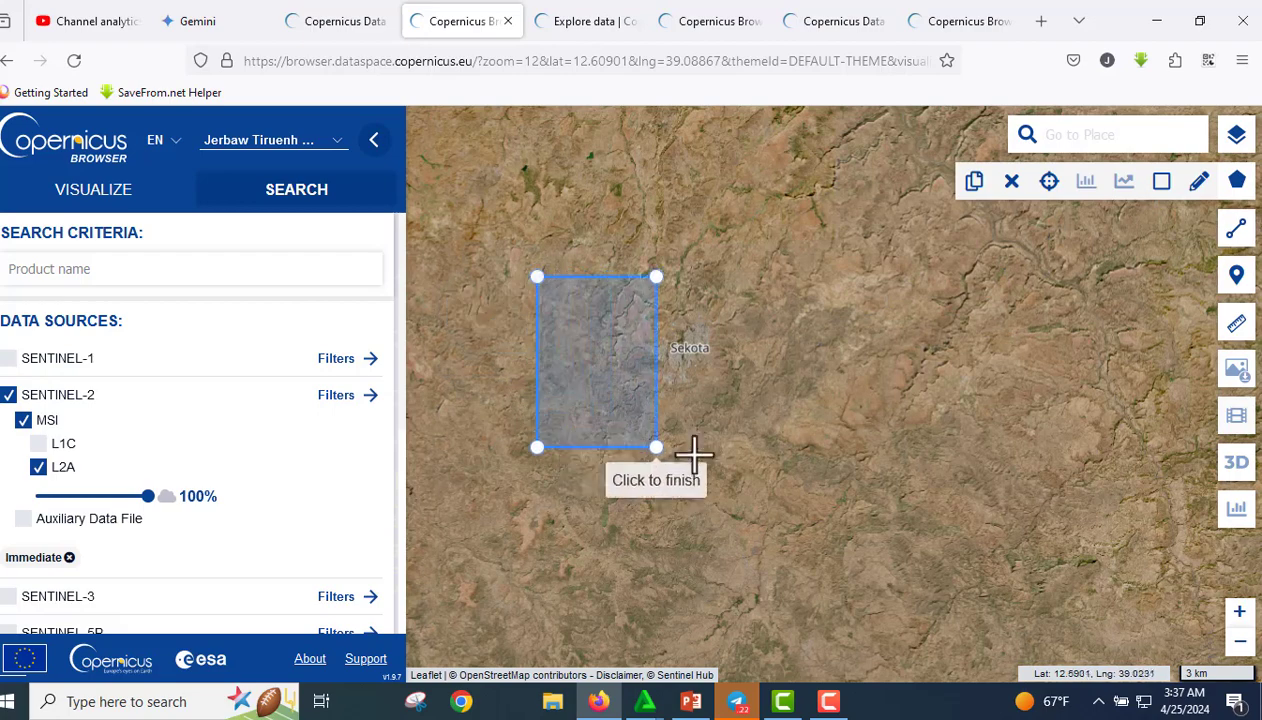
left_click(830, 542)
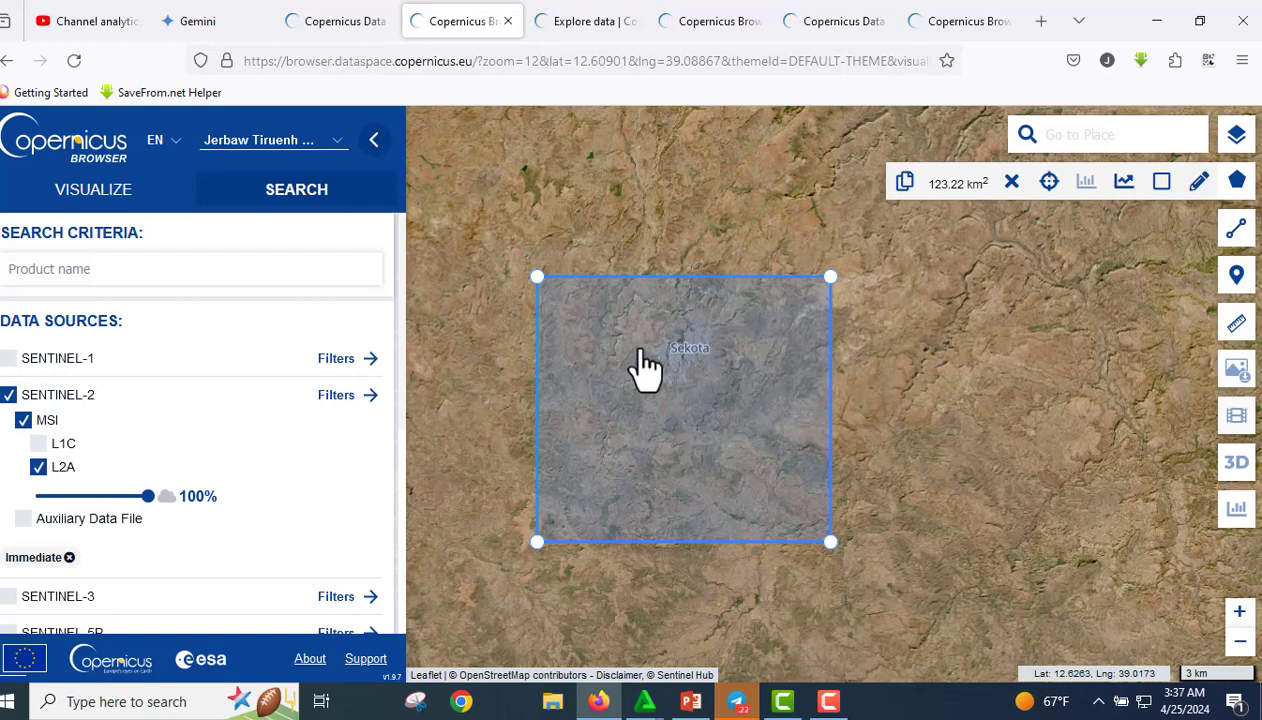
Step: Set the maximum cloud coverage for the visualized imagery to 10%
left_click(92, 190)
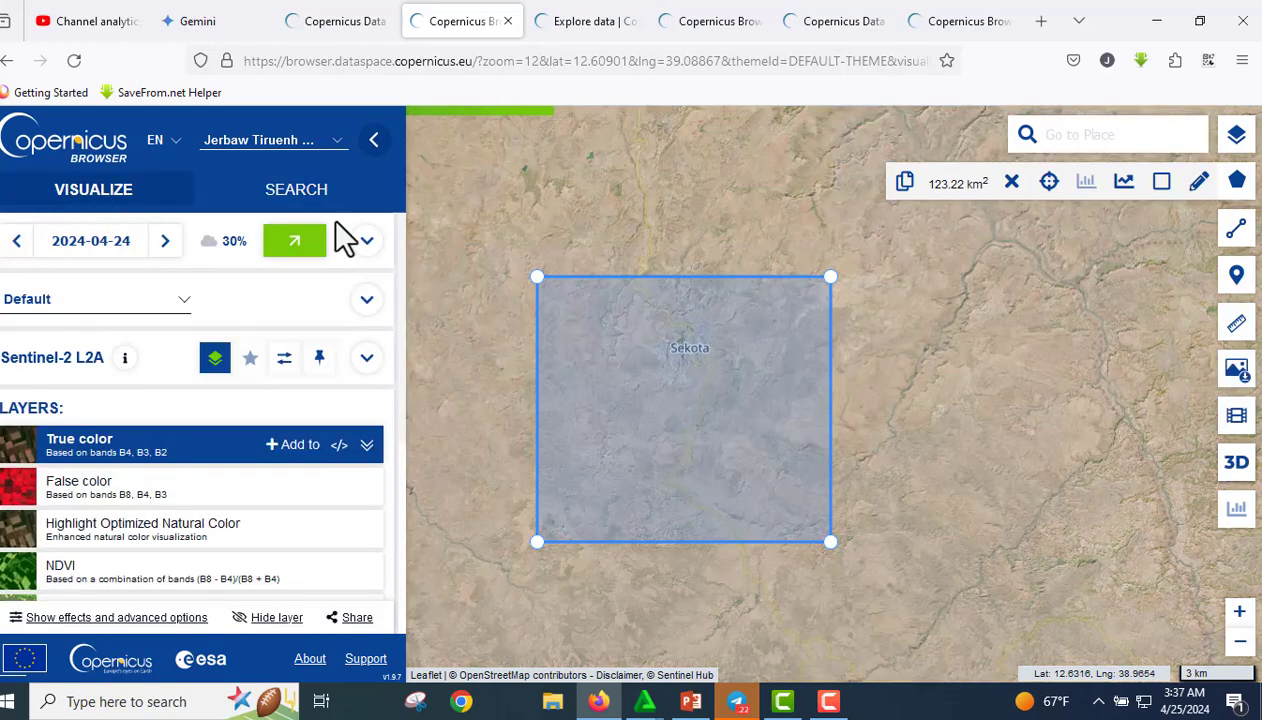
left_click(96, 250)
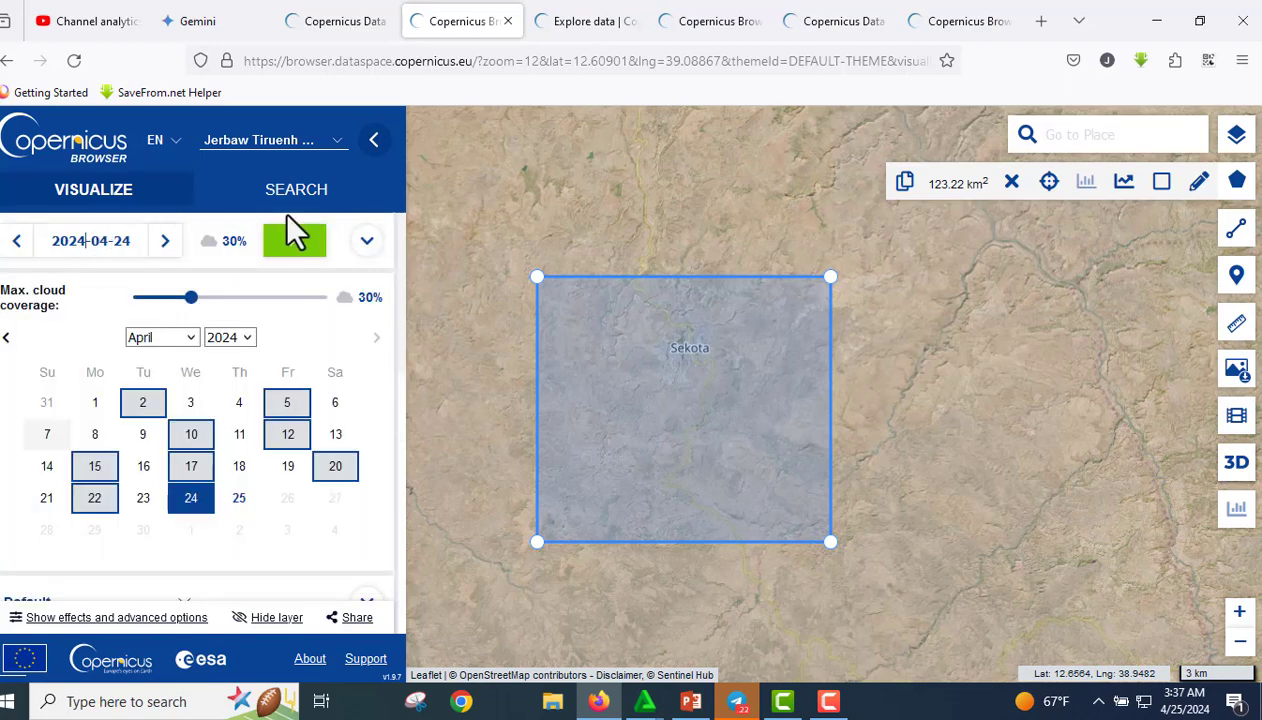
left_click(235, 255)
left_click(235, 255)
left_click_drag(190, 295, 145, 297)
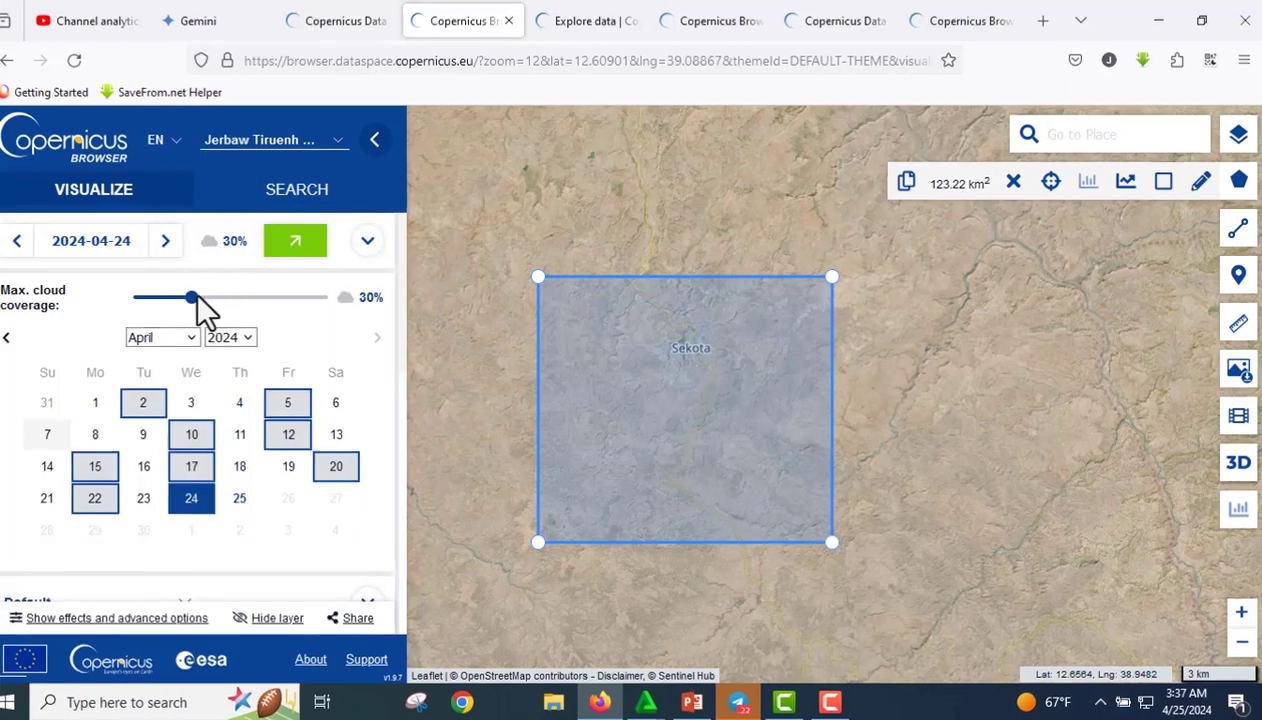
mouse_move(323, 333)
left_mouse_down()
mouse_move(372, 340)
mouse_move(336, 335)
left_mouse_up()
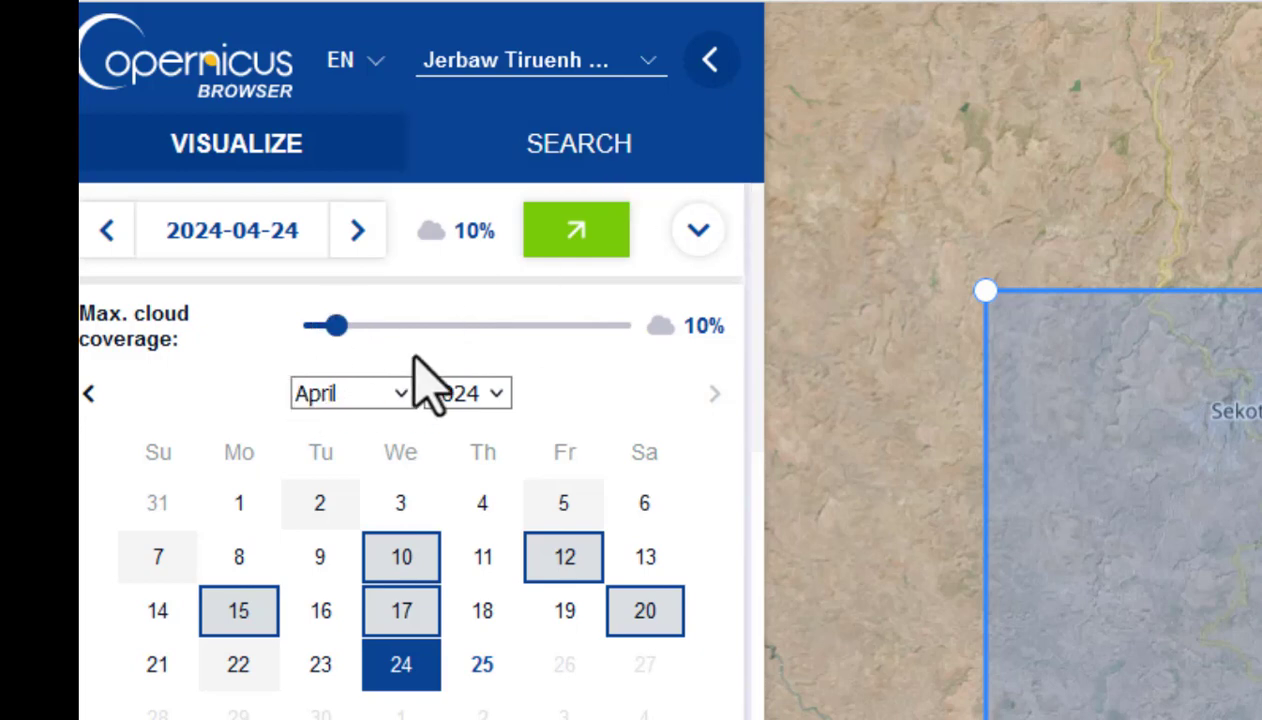
Step: Show the data collections for visualization and choose Sentinel-2 as the satellite mission
left_click(568, 170)
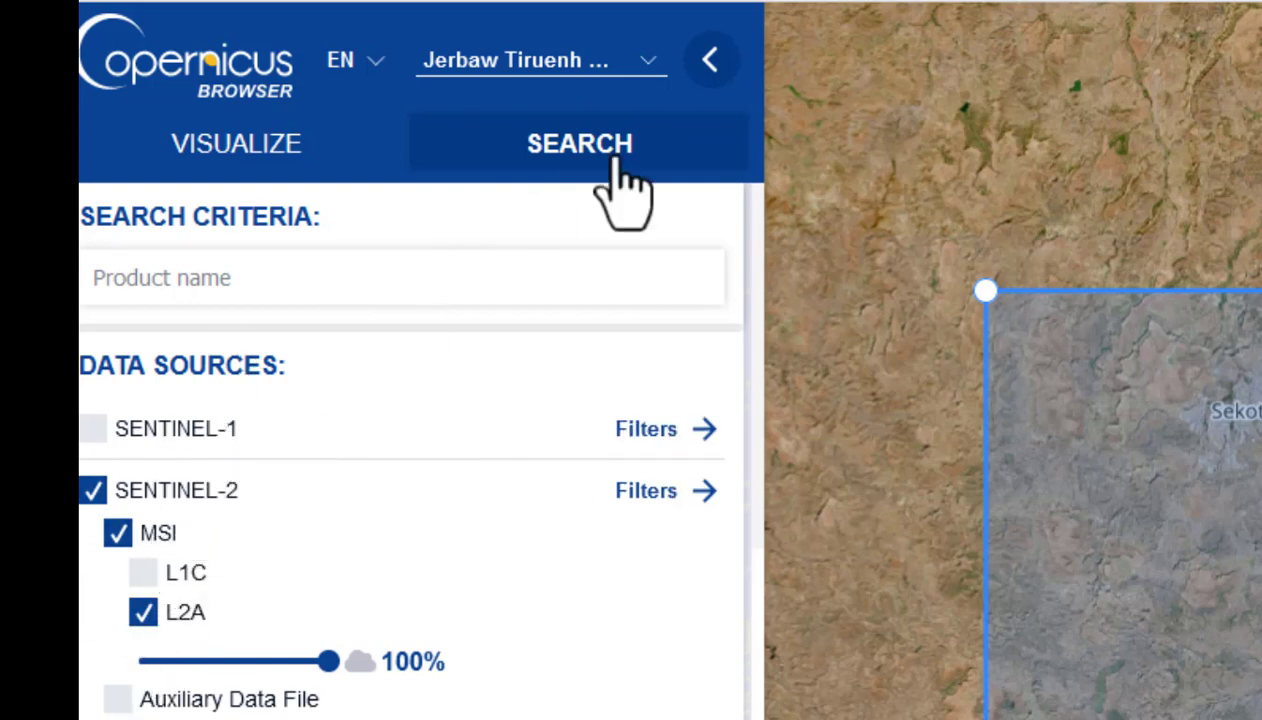
left_click(240, 165)
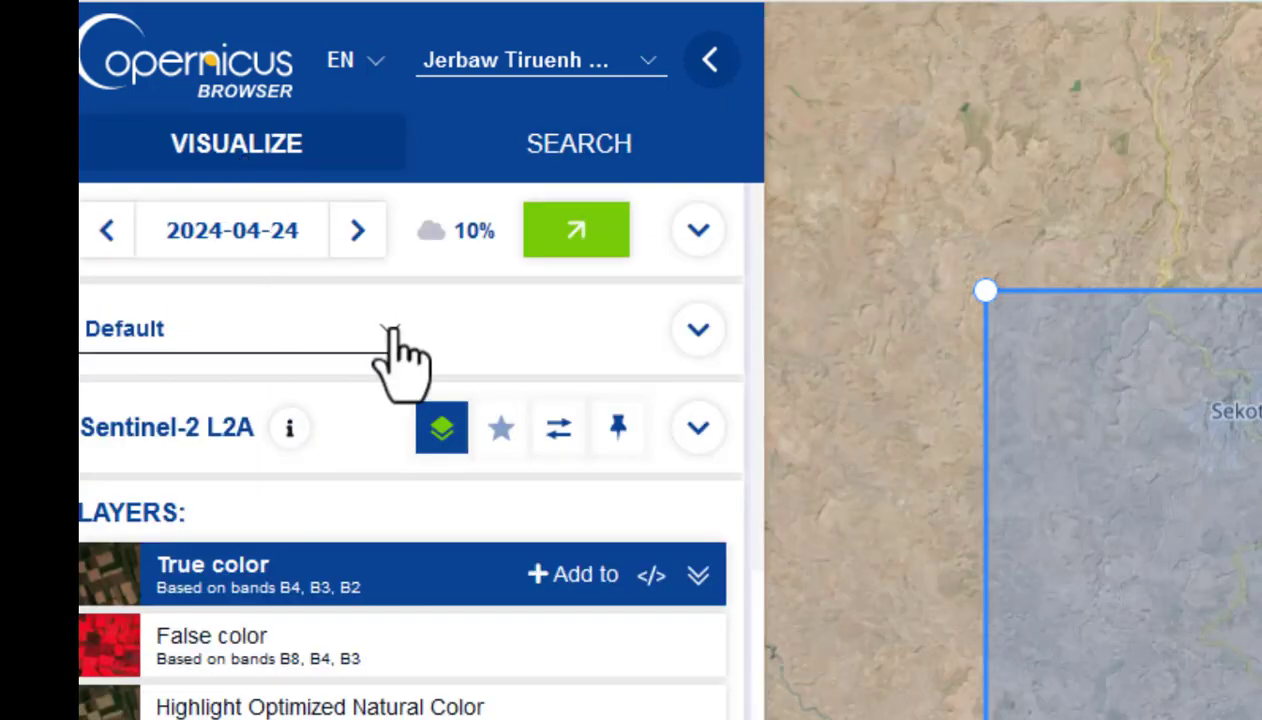
left_click(698, 432)
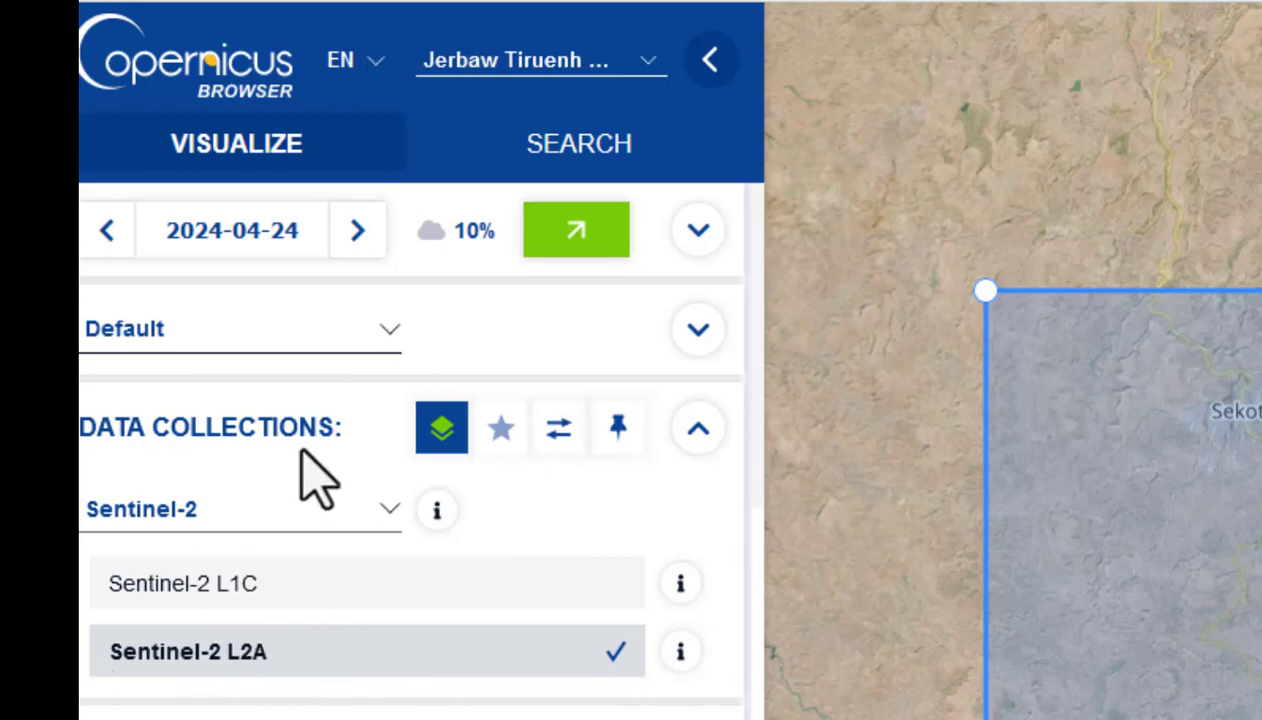
left_click(386, 512)
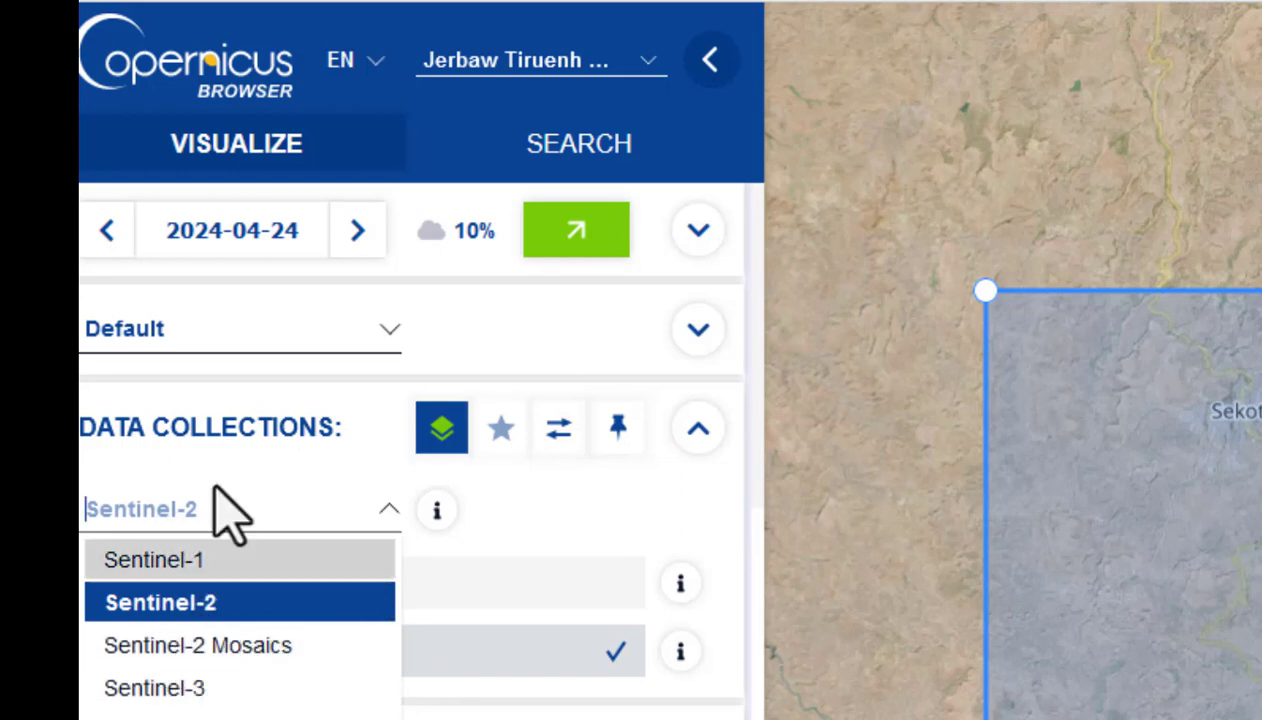
left_click(176, 610)
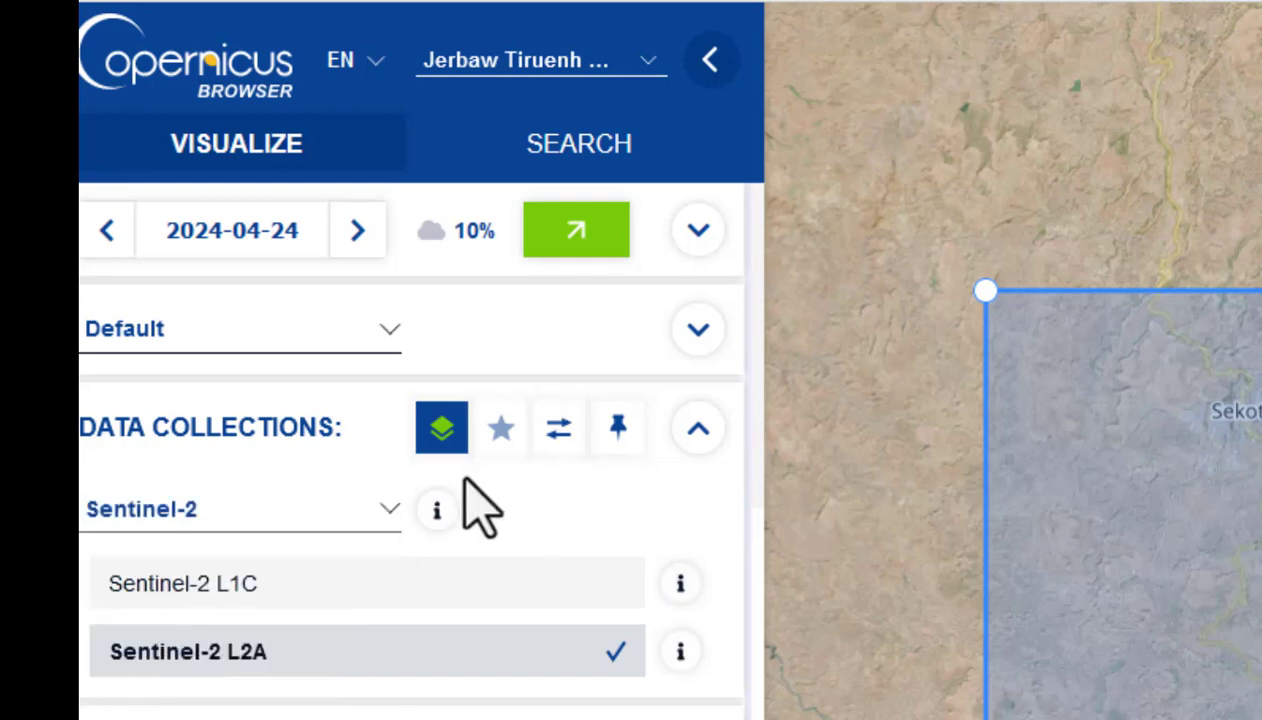
Step: Set the maximum cloud cover for Sentinel-2 MSI L2A products in the search criteria to 9%
scroll(332, 599, "down", 3)
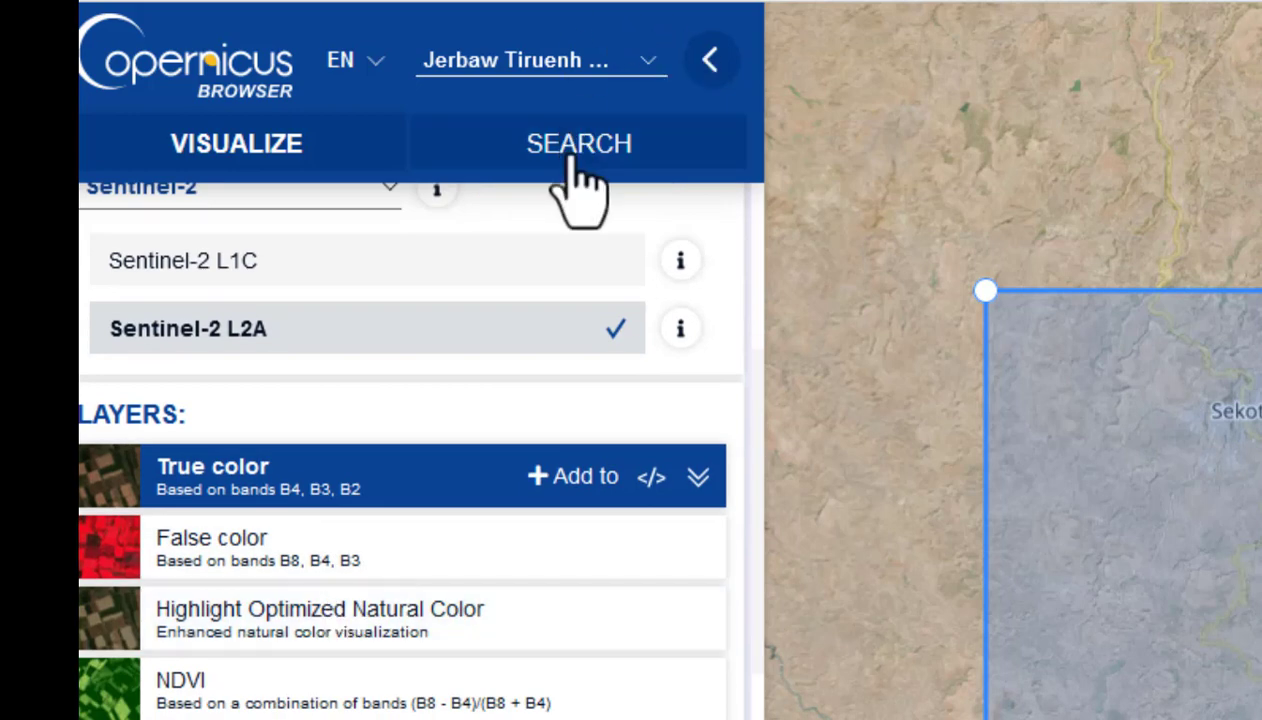
left_click(566, 160)
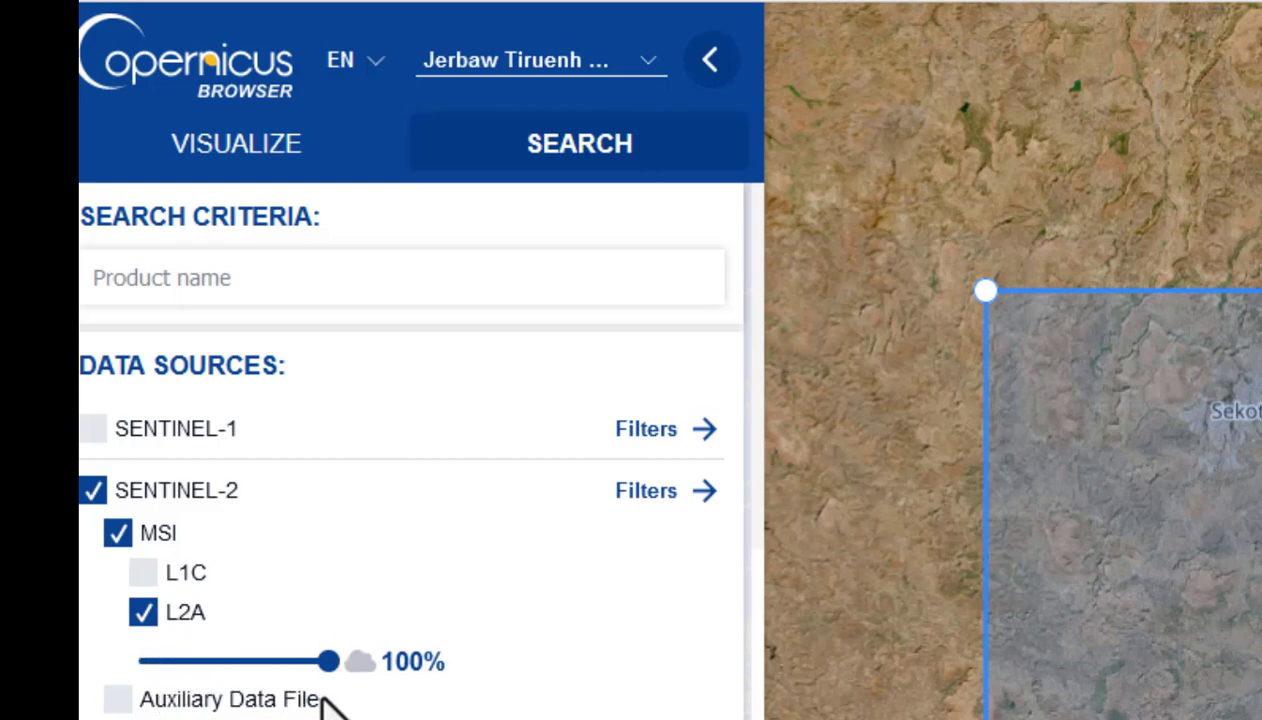
left_click_drag(336, 660, 166, 684)
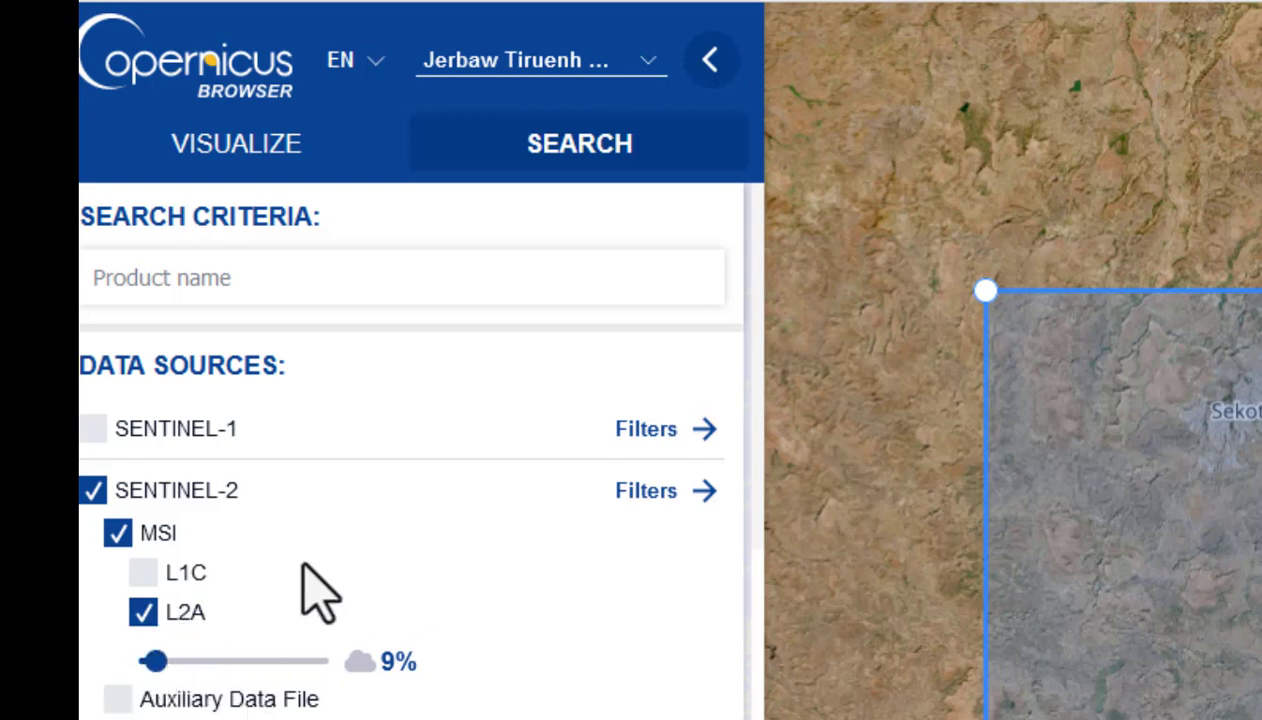
Step: Set the start date of the search time range to 2023-01-01
scroll(530, 700, "down", 5)
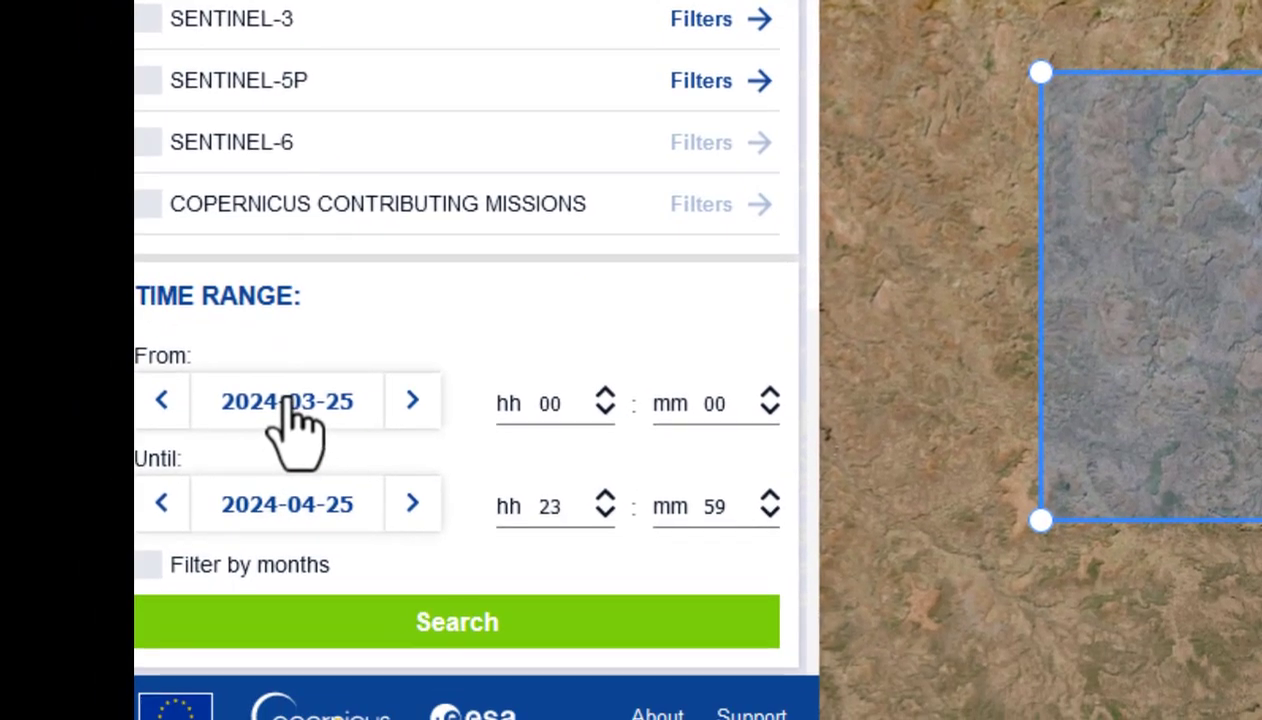
left_click(233, 618)
scroll(400, 530, "down", 5)
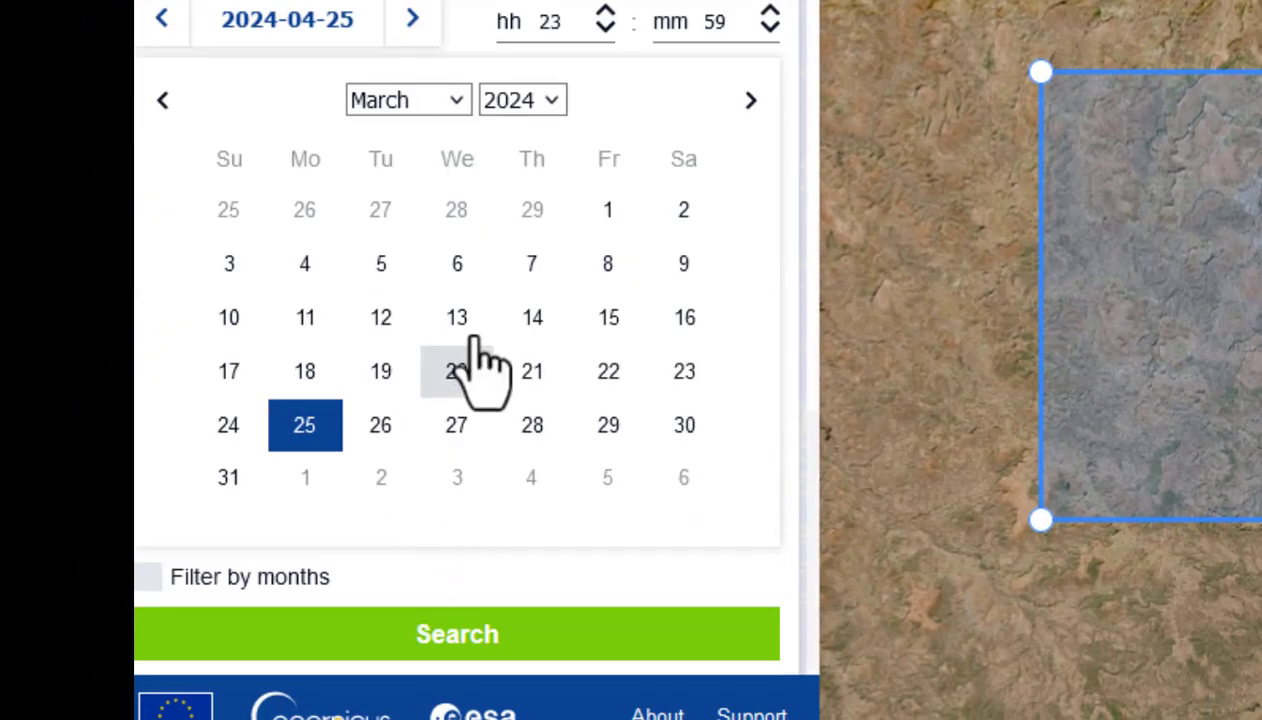
left_click(457, 100)
left_click(423, 152)
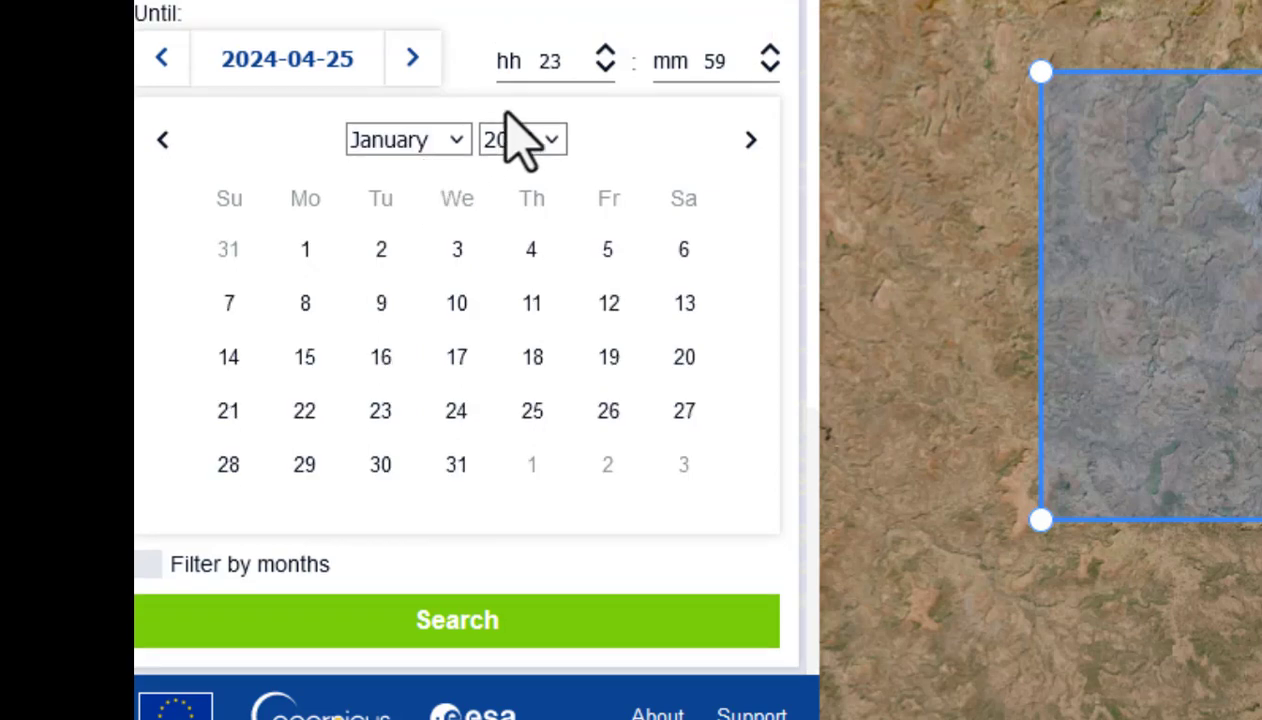
left_click(546, 146)
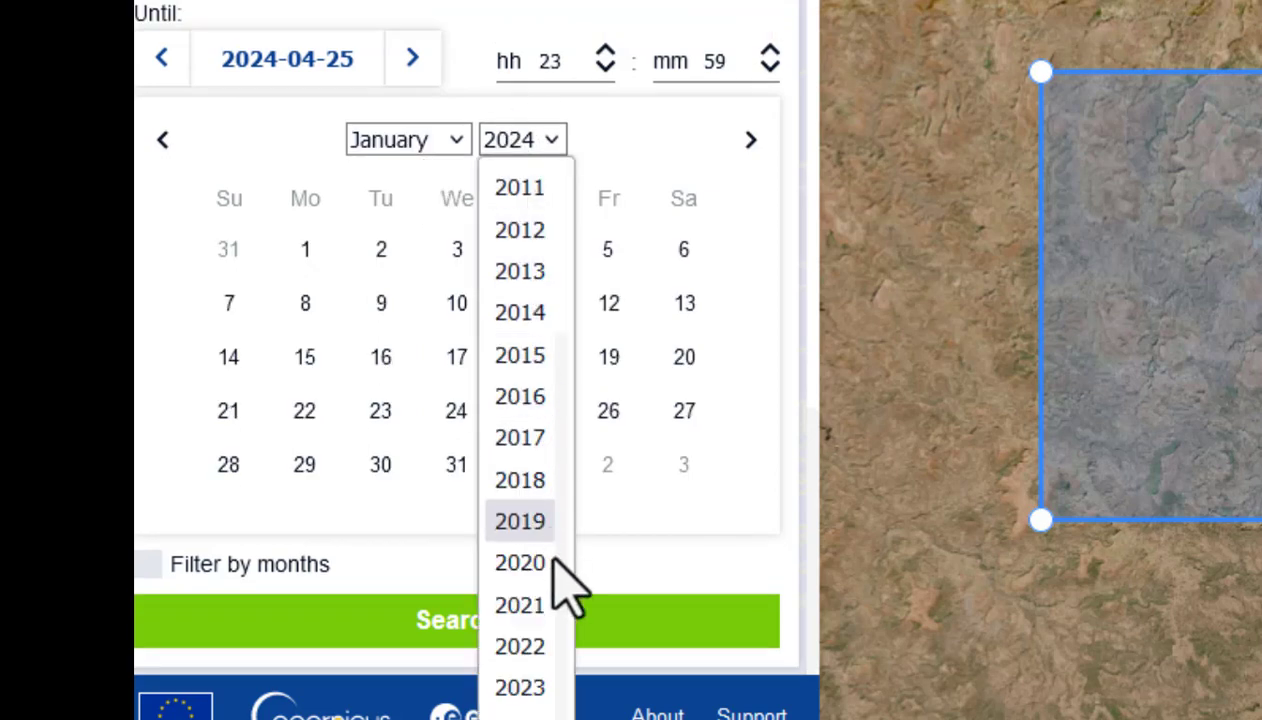
left_click(522, 688)
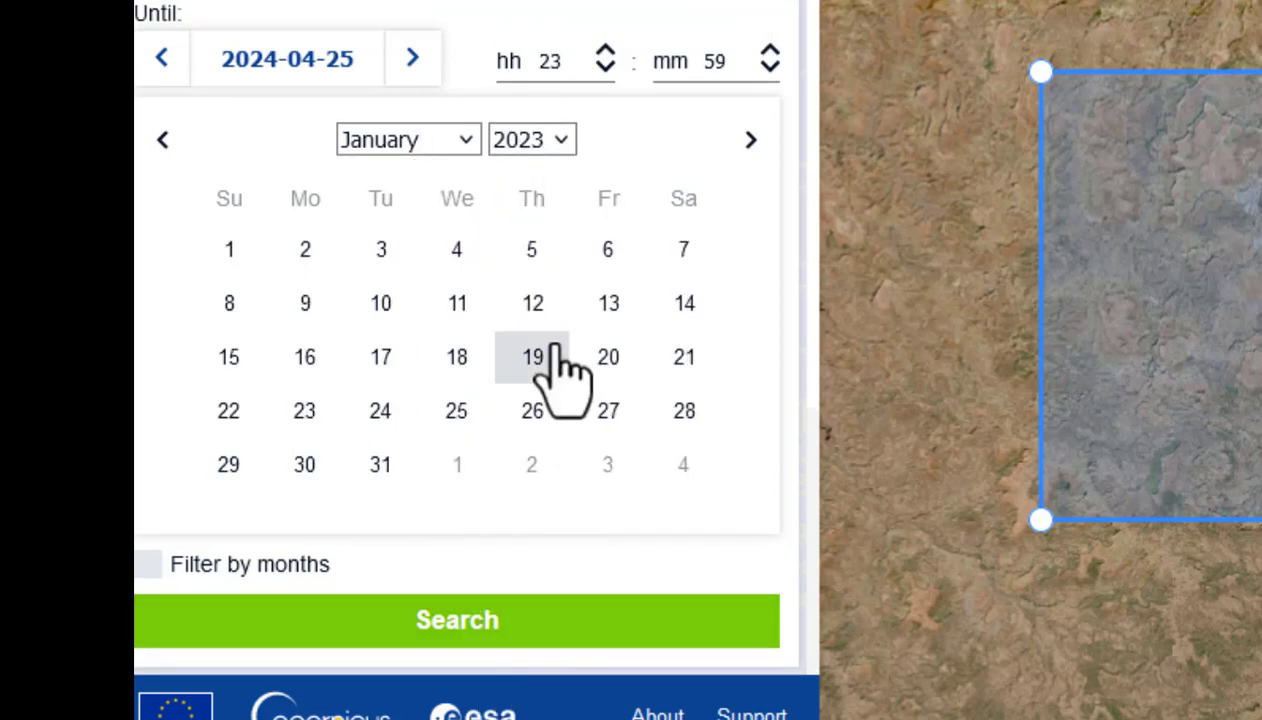
left_click(229, 250)
Step: Set the end date of the time range to 2023-03-30 and run the product search
left_click(317, 506)
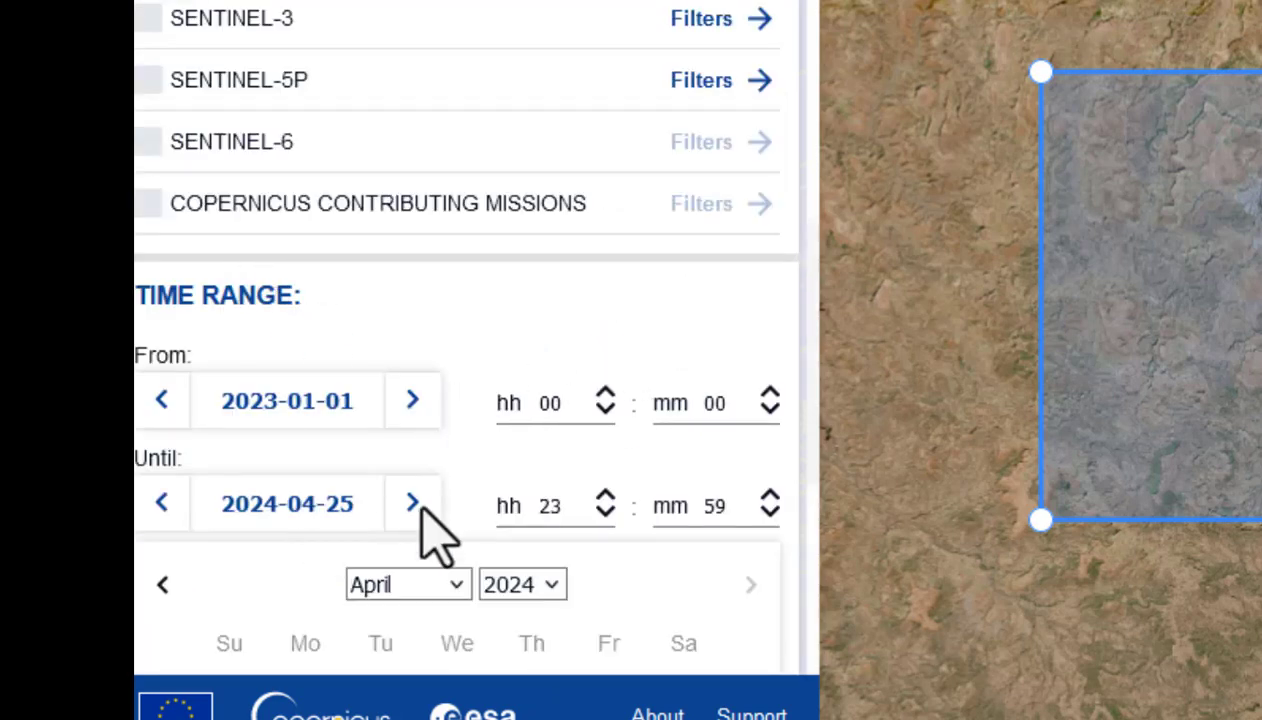
scroll(510, 501, "down", 3)
left_click(450, 265)
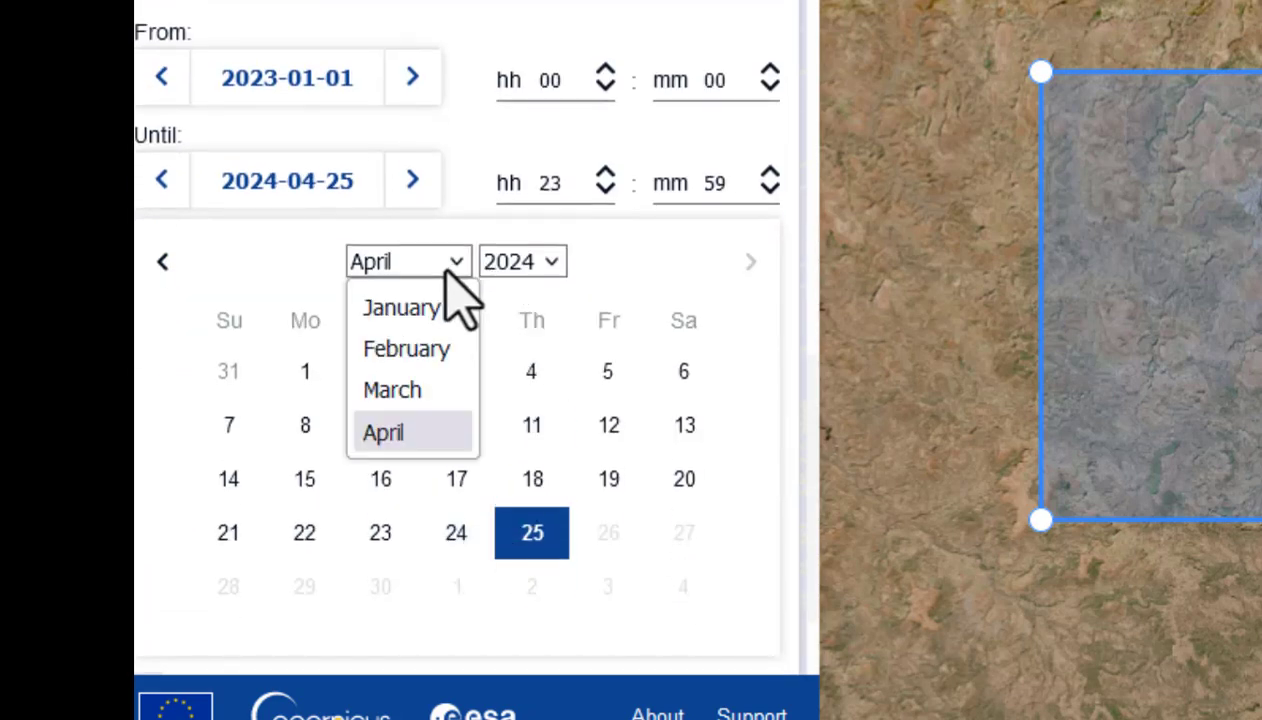
left_click(403, 392)
left_click(548, 266)
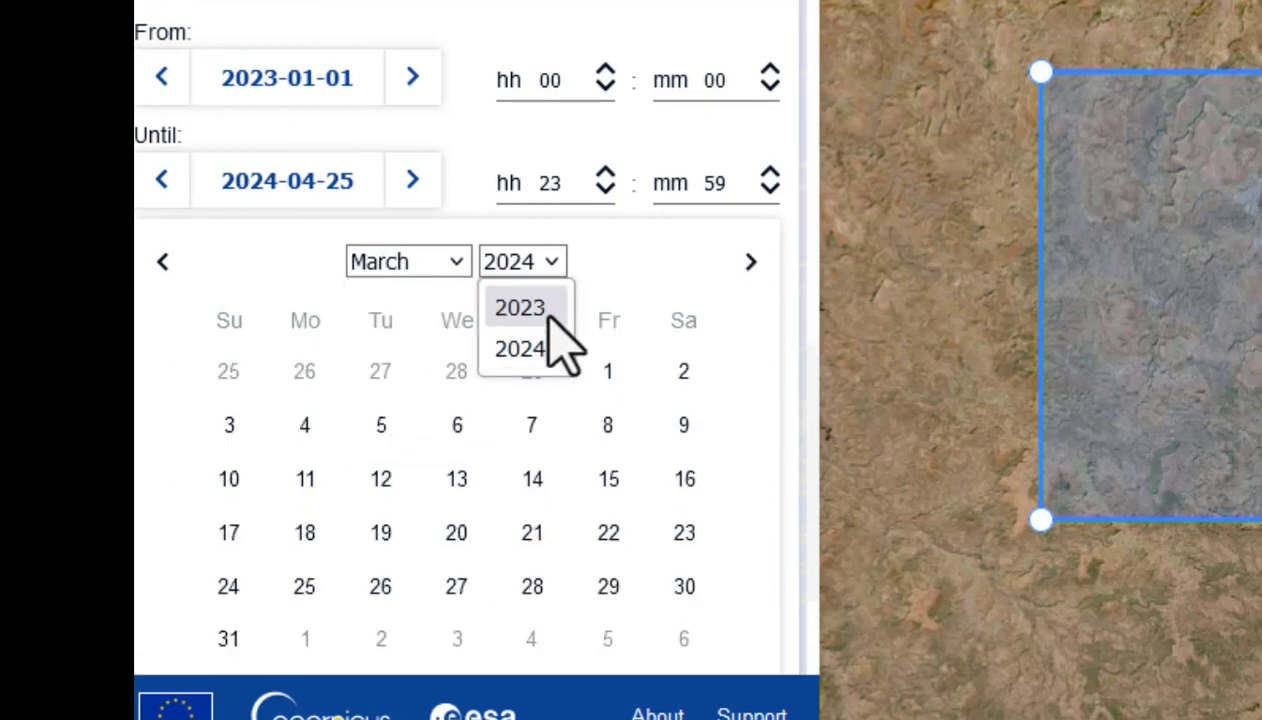
left_click(541, 308)
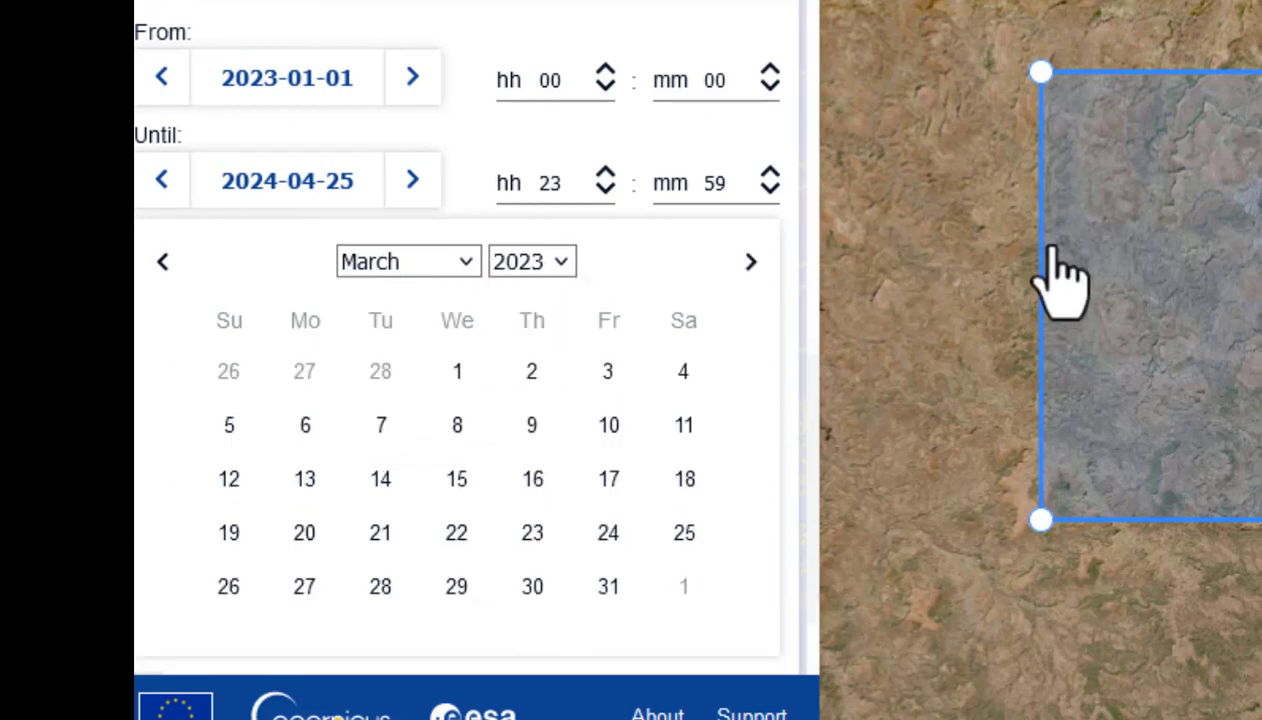
left_click(534, 582)
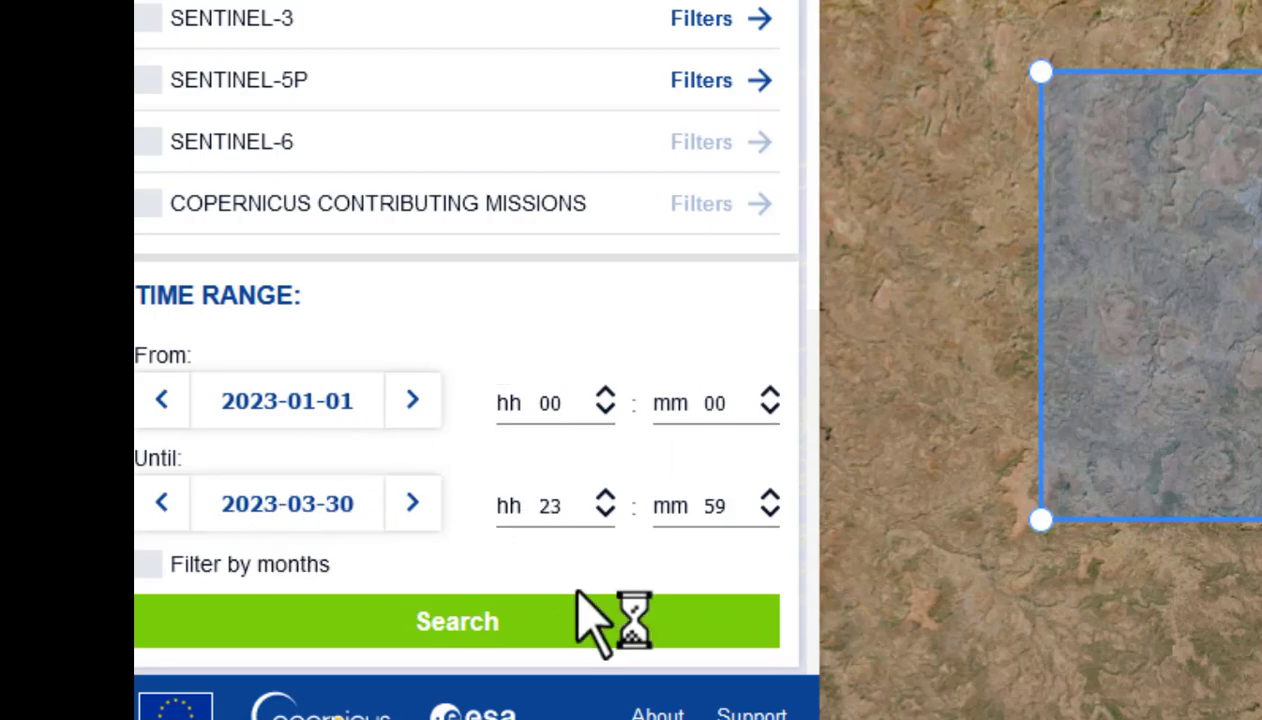
left_click(462, 625)
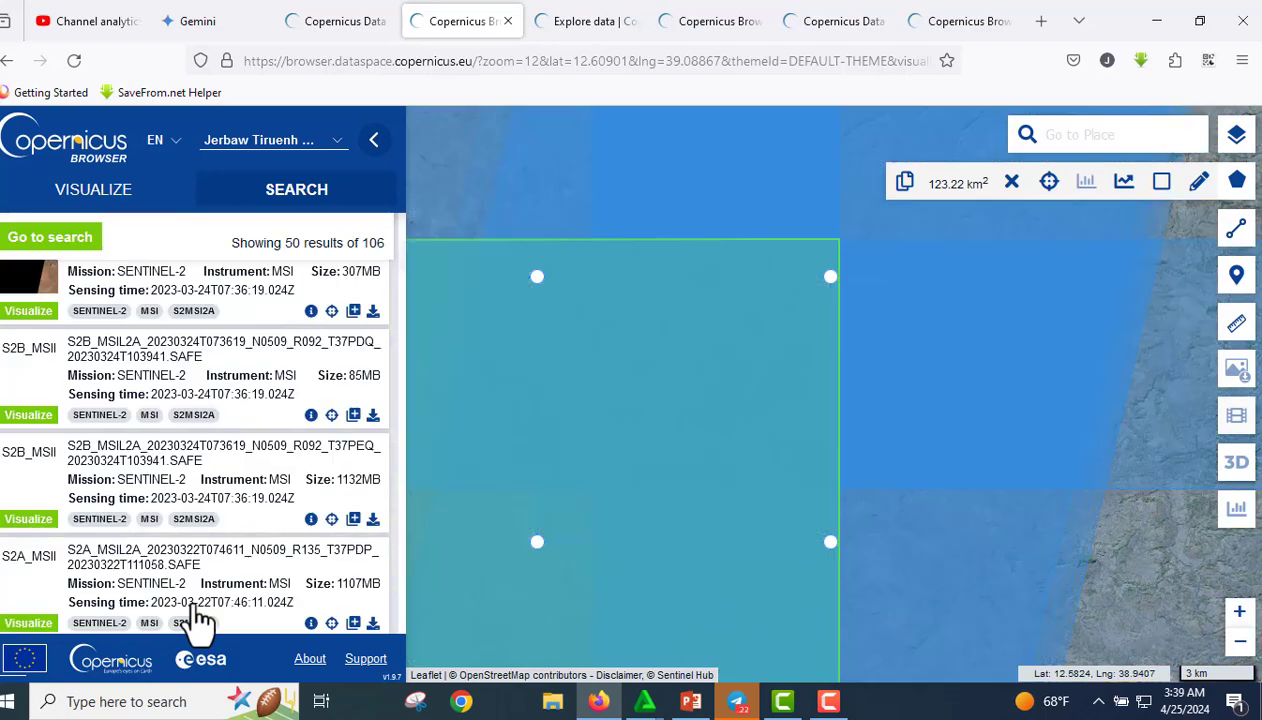
Step: Examine the list of products covering the northwestern tile of the search results on the map
scroll(755, 378, "down", 4)
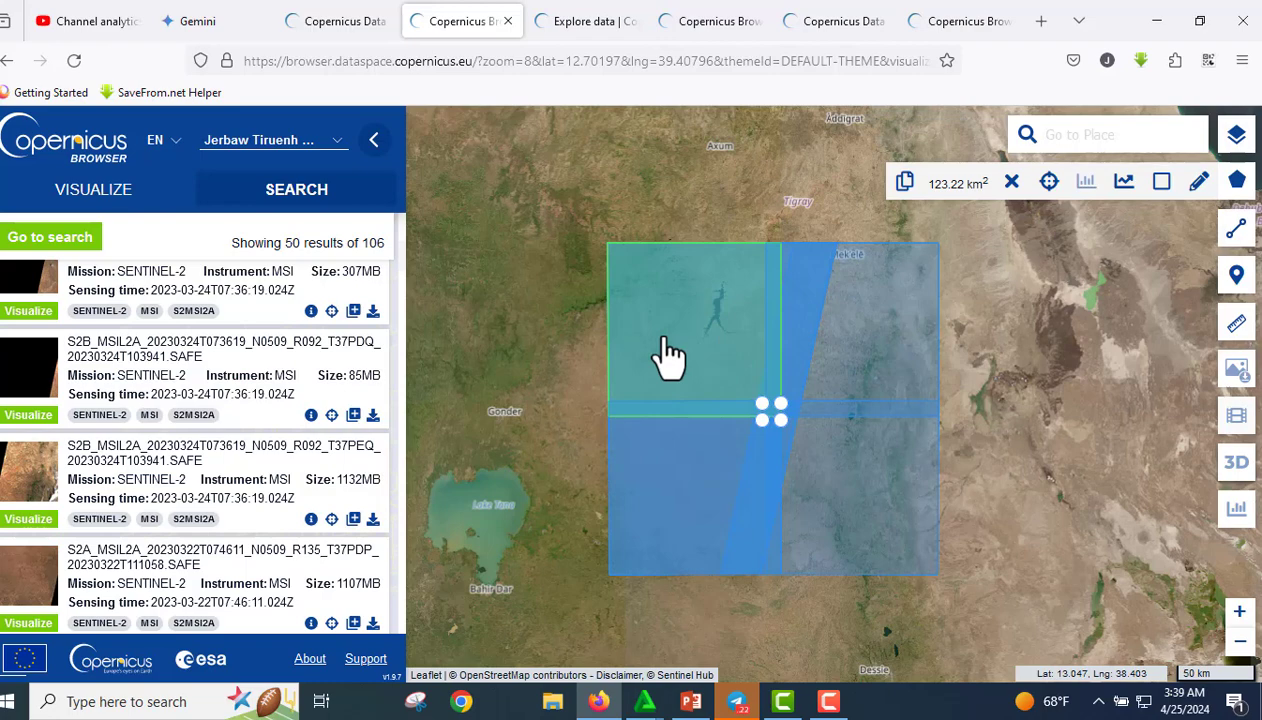
left_click(710, 335)
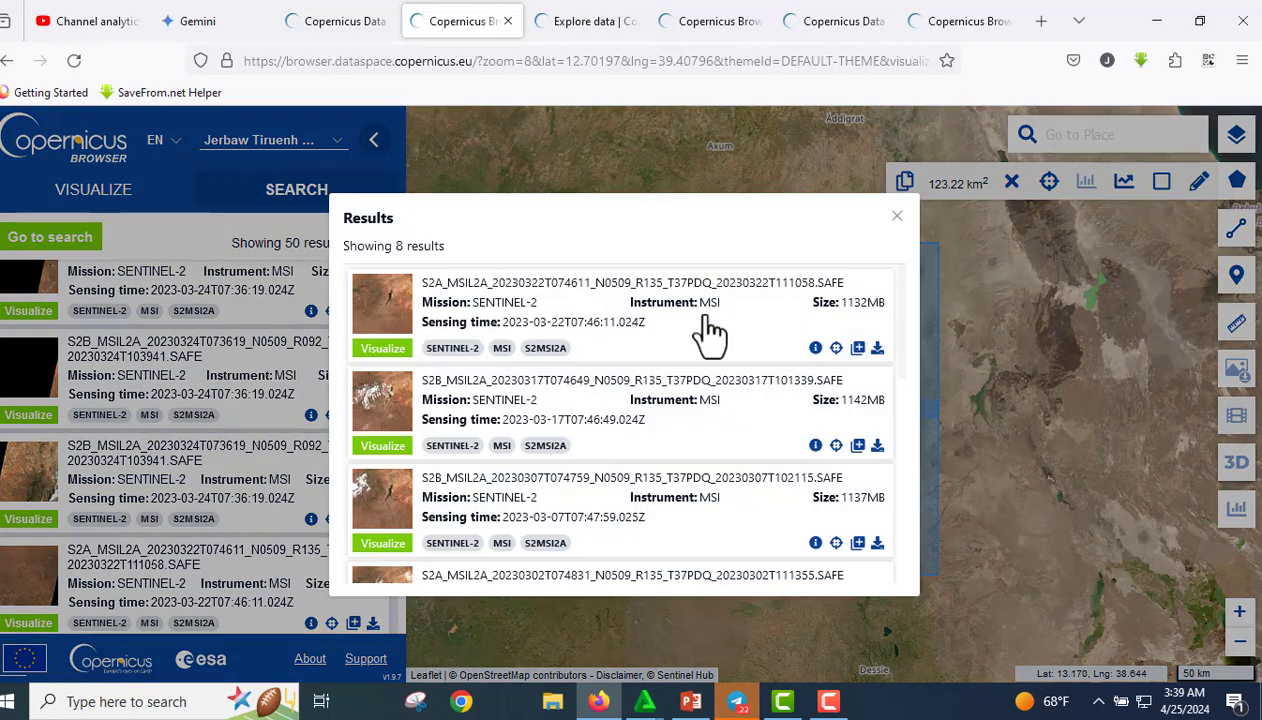
scroll(540, 360, "down", 3)
scroll(478, 437, "down", 5)
left_click(897, 216)
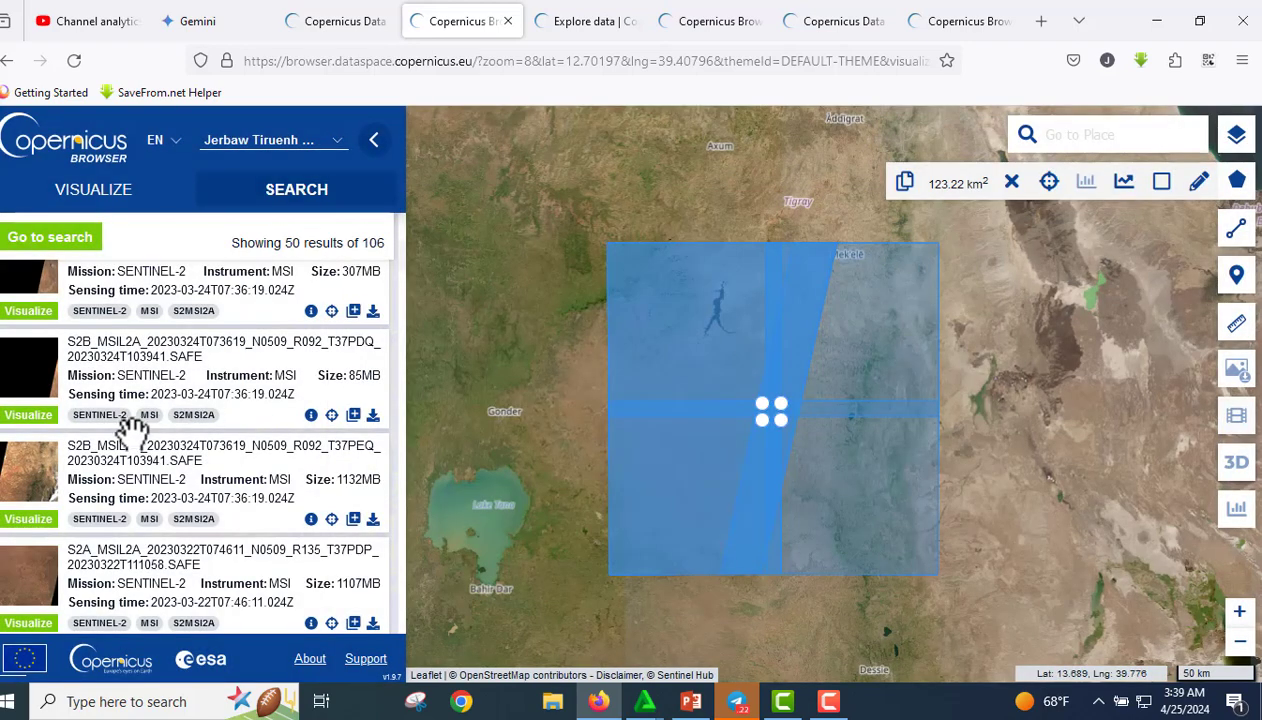
Step: Download the product S2A_MSIL2A_20230322T074611_N0509_R135_T37PDQ_20230322T111058.SAFE from the search results
scroll(131, 428, "up", 3)
scroll(230, 420, "down", 4)
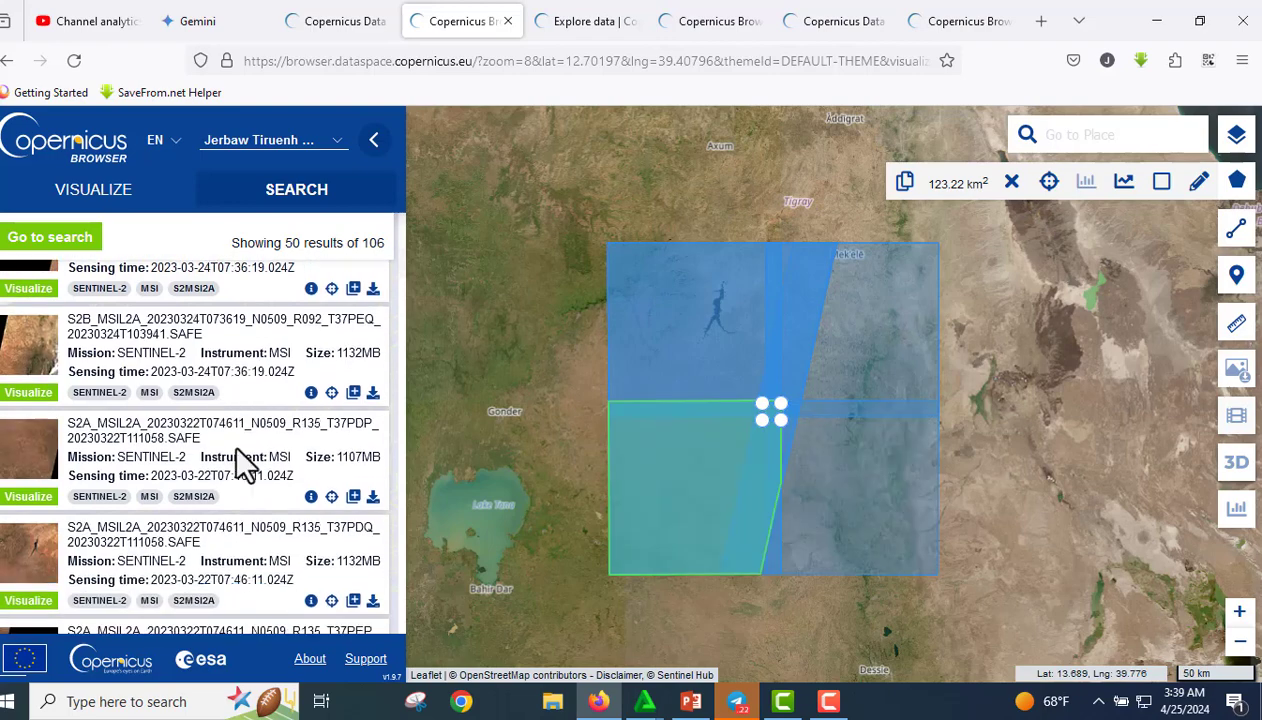
scroll(236, 449, "down", 2)
scroll(126, 423, "down", 2)
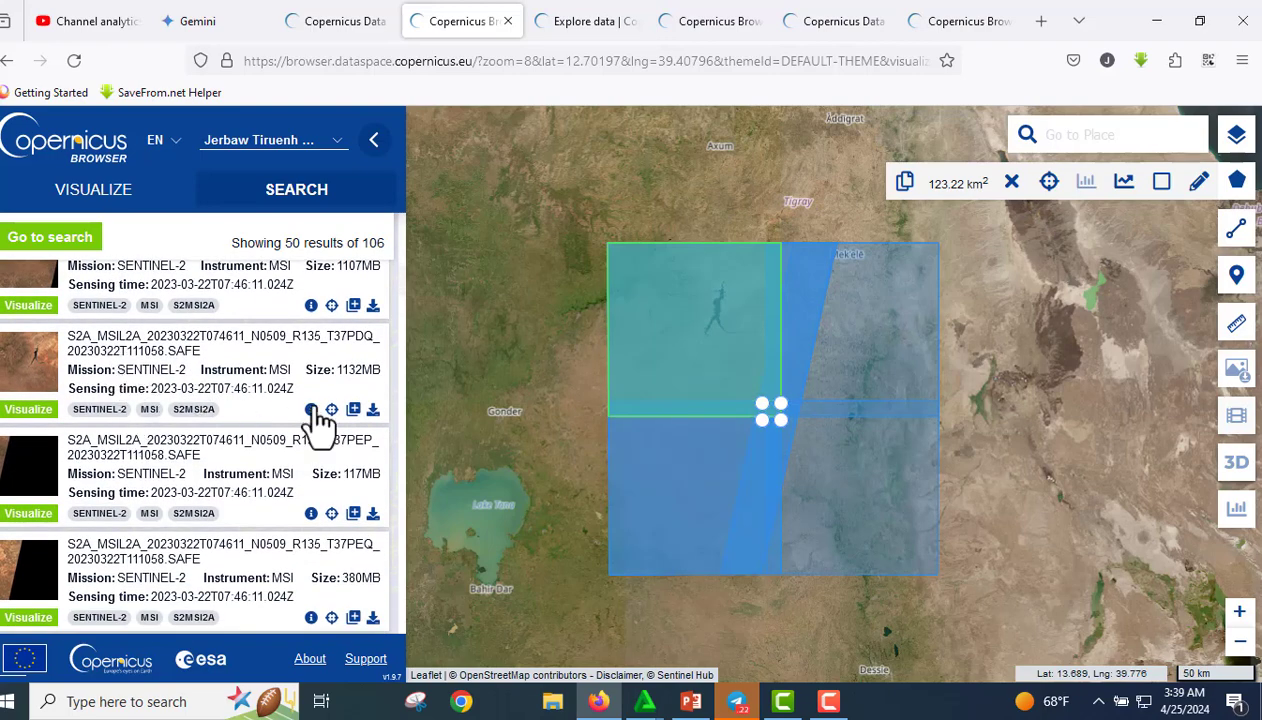
left_click(373, 410)
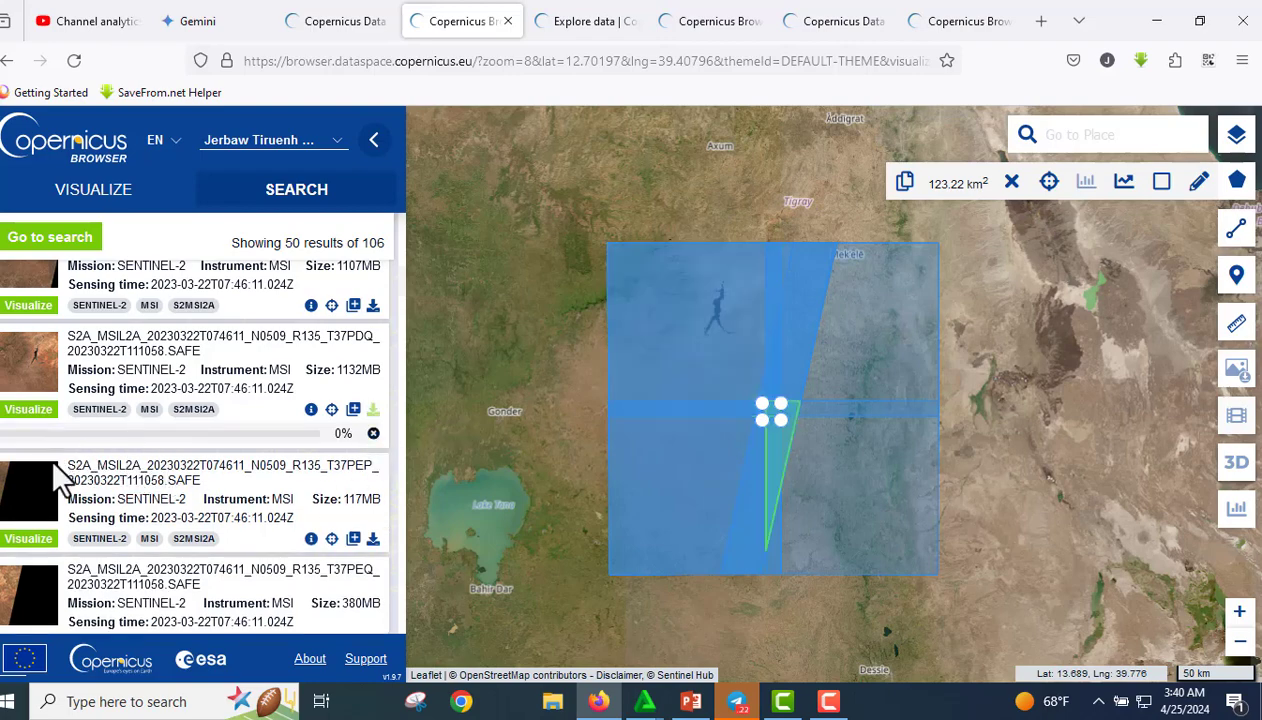
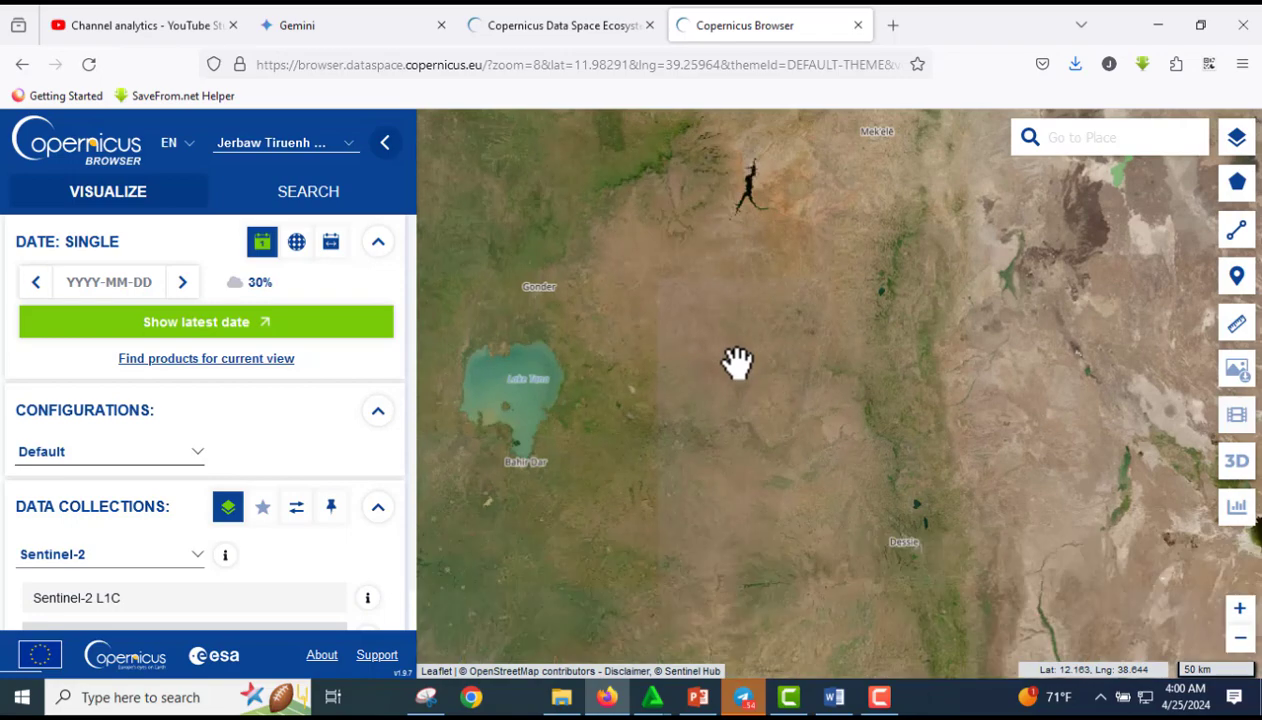
Step: Draw a rectangular area of interest of about 3051 km² around Sekota
scroll(710, 292, "up", 2)
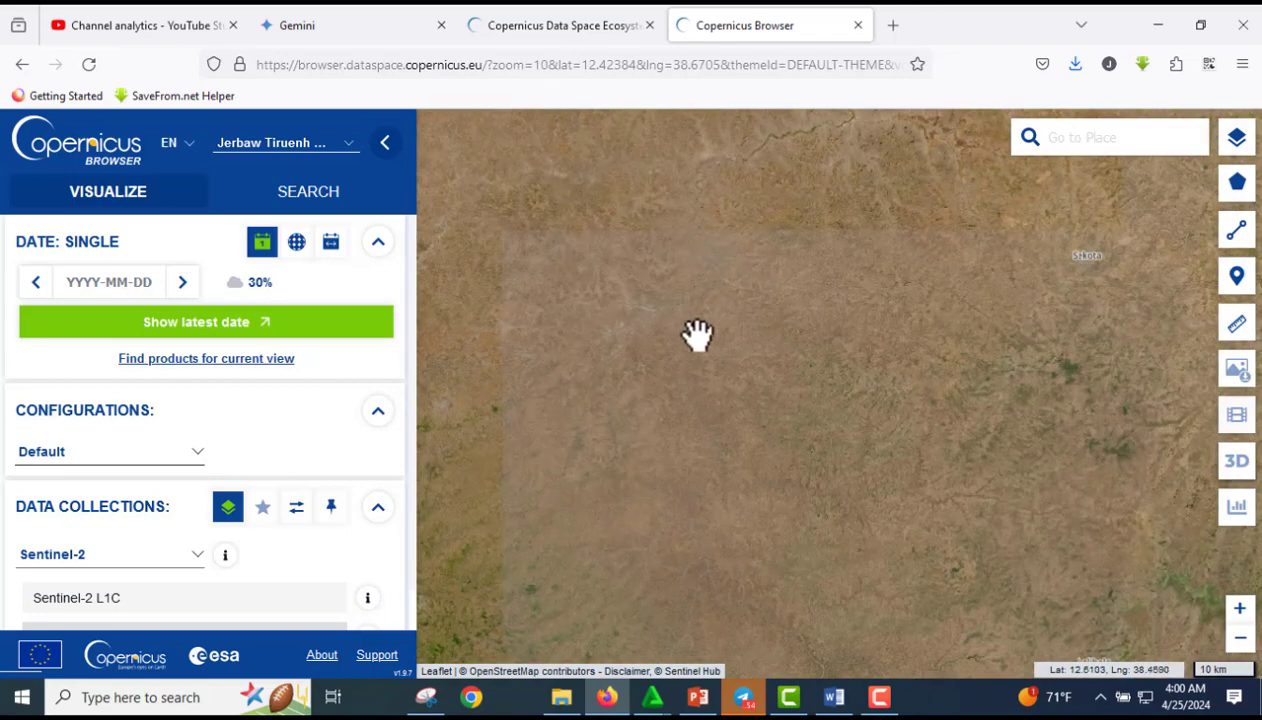
left_click_drag(693, 320, 485, 391)
left_click_drag(859, 389, 696, 397)
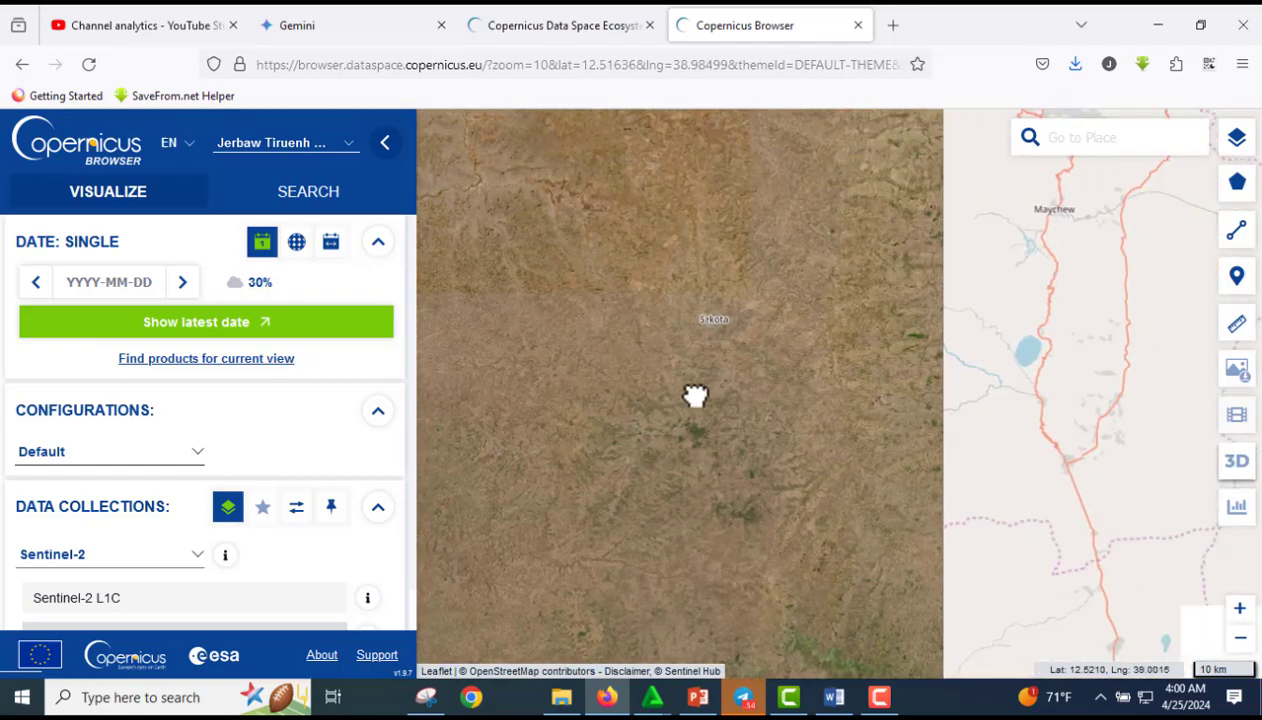
mouse_move(1230, 180)
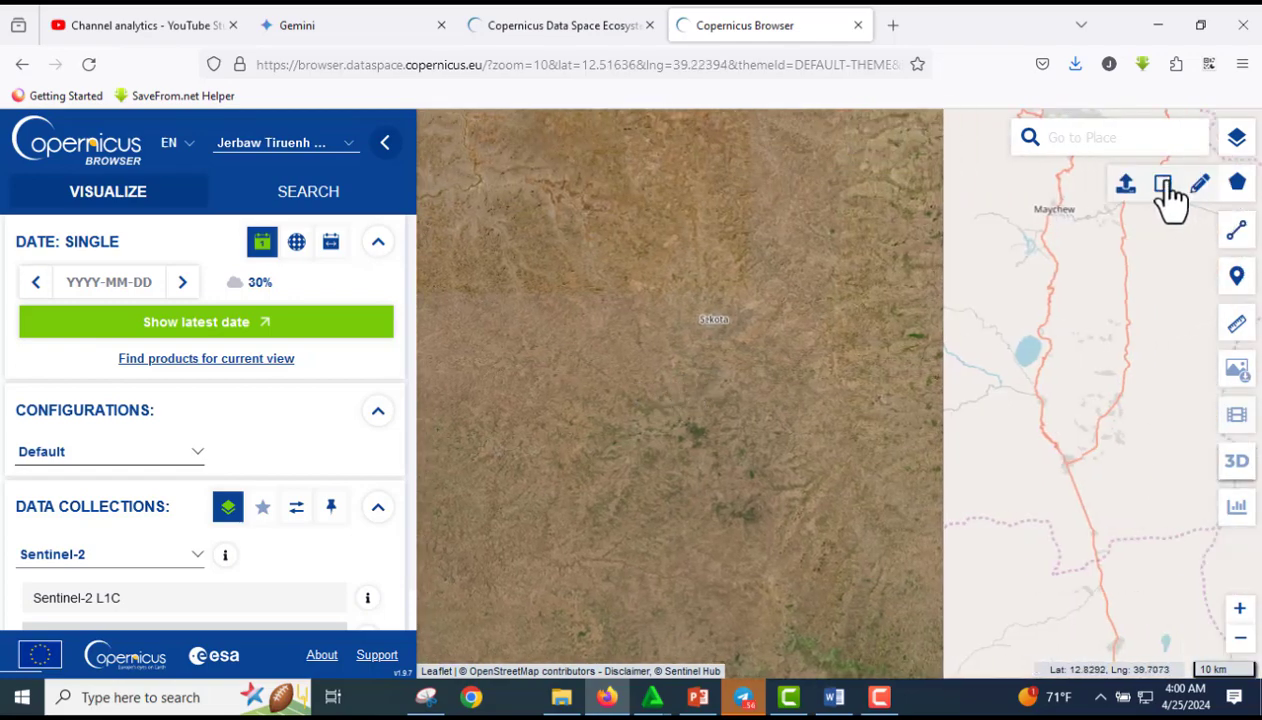
left_click(1163, 186)
mouse_move(459, 205)
left_mouse_down()
mouse_move(831, 408)
mouse_move(459, 217)
left_mouse_up()
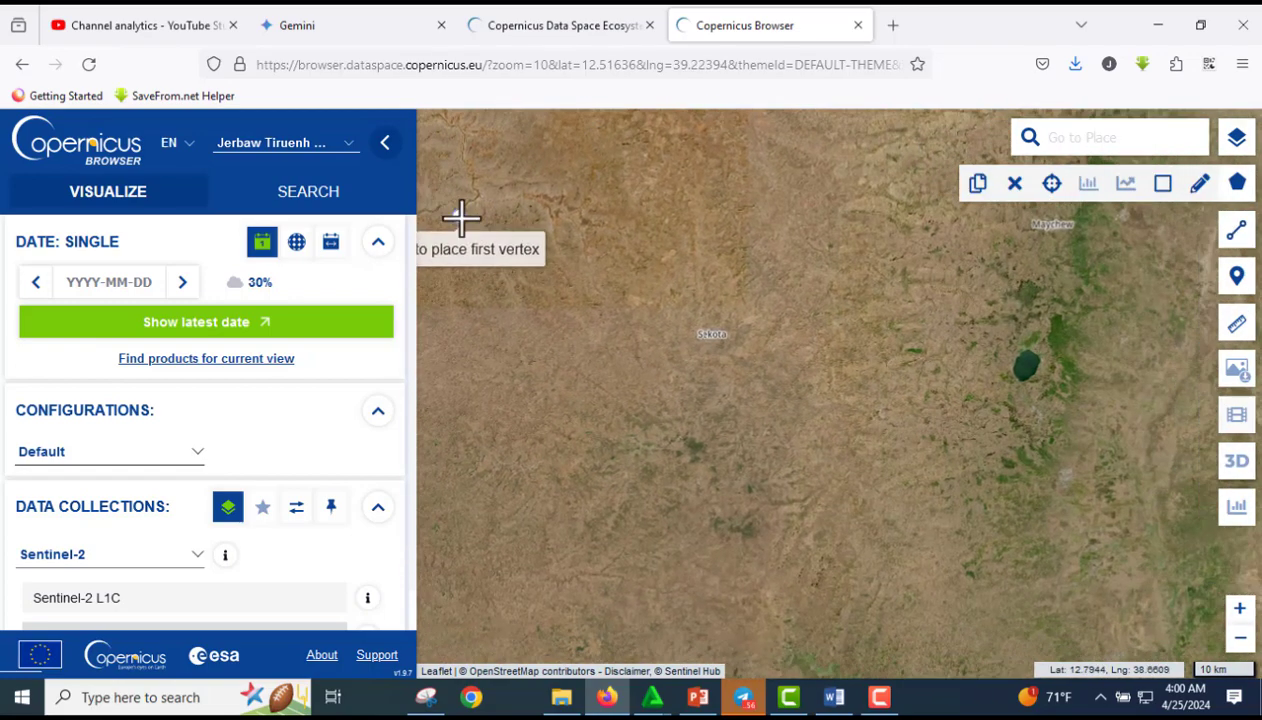
left_click(538, 260)
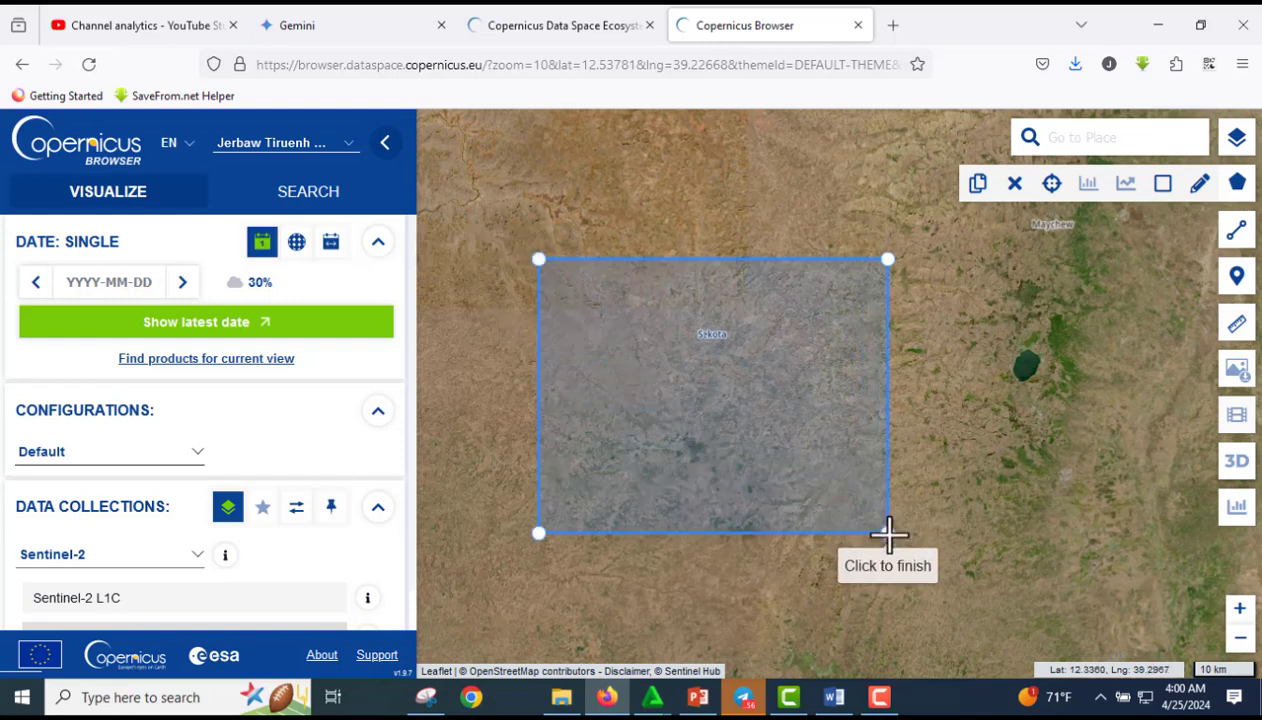
left_click(913, 572)
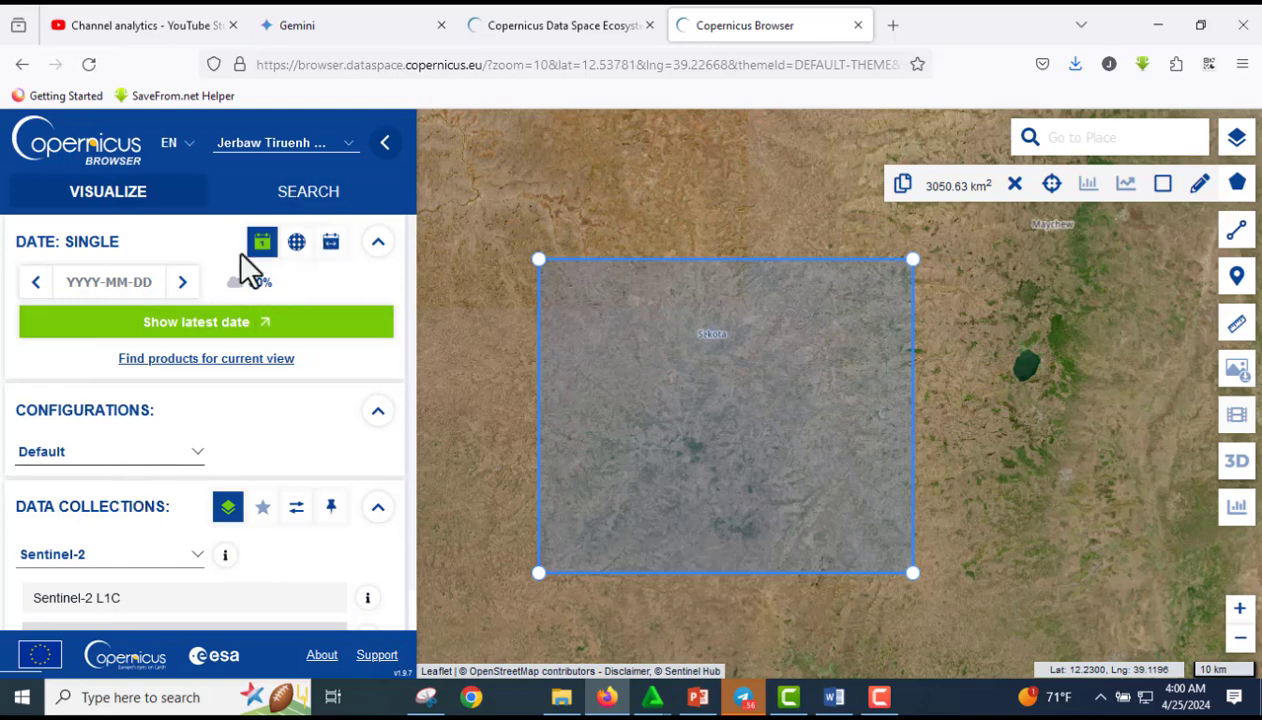
Step: Choose Sentinel-1 C-SAR Level-1 SLC as the data source in the search criteria
left_click(307, 200)
left_click(101, 368)
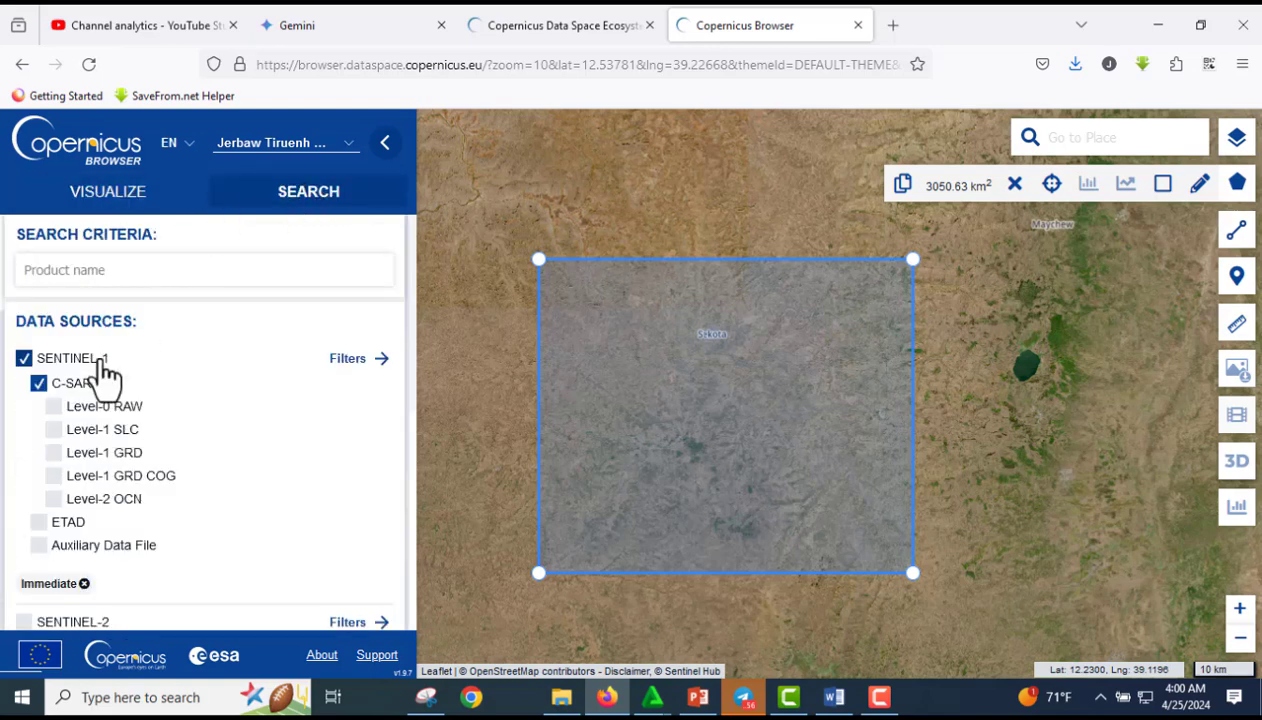
left_click(38, 383)
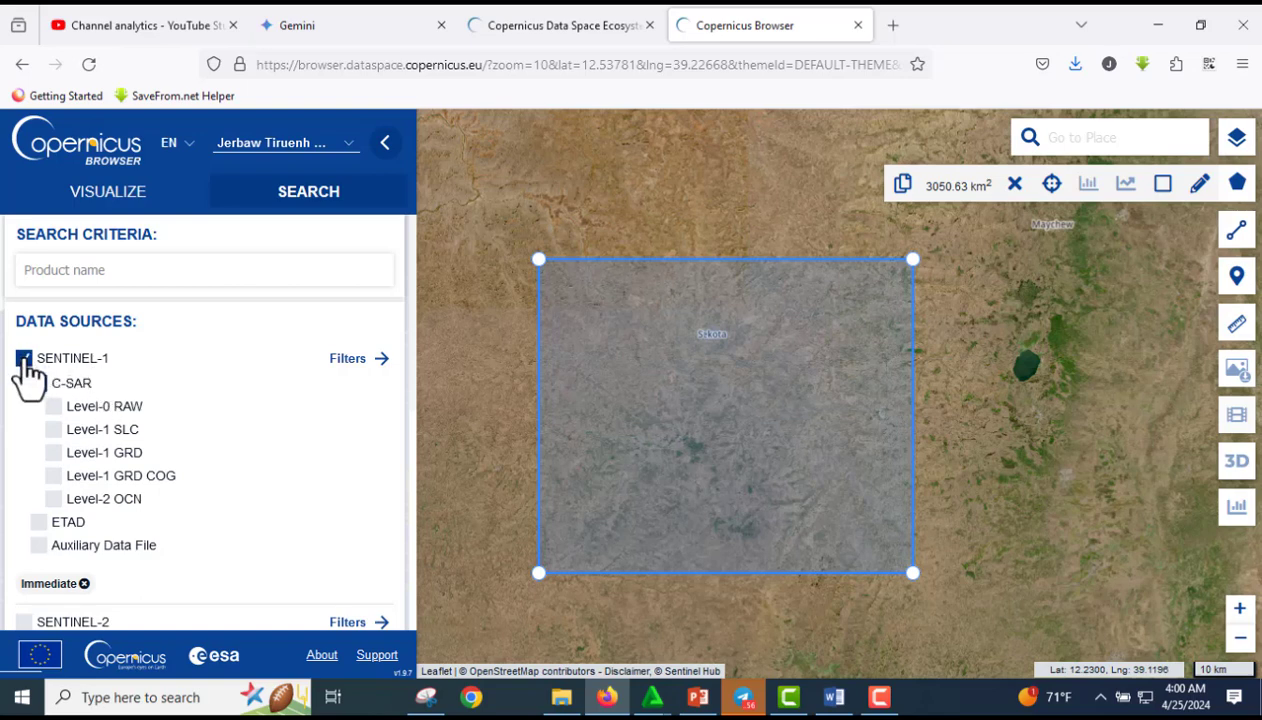
left_click(38, 383)
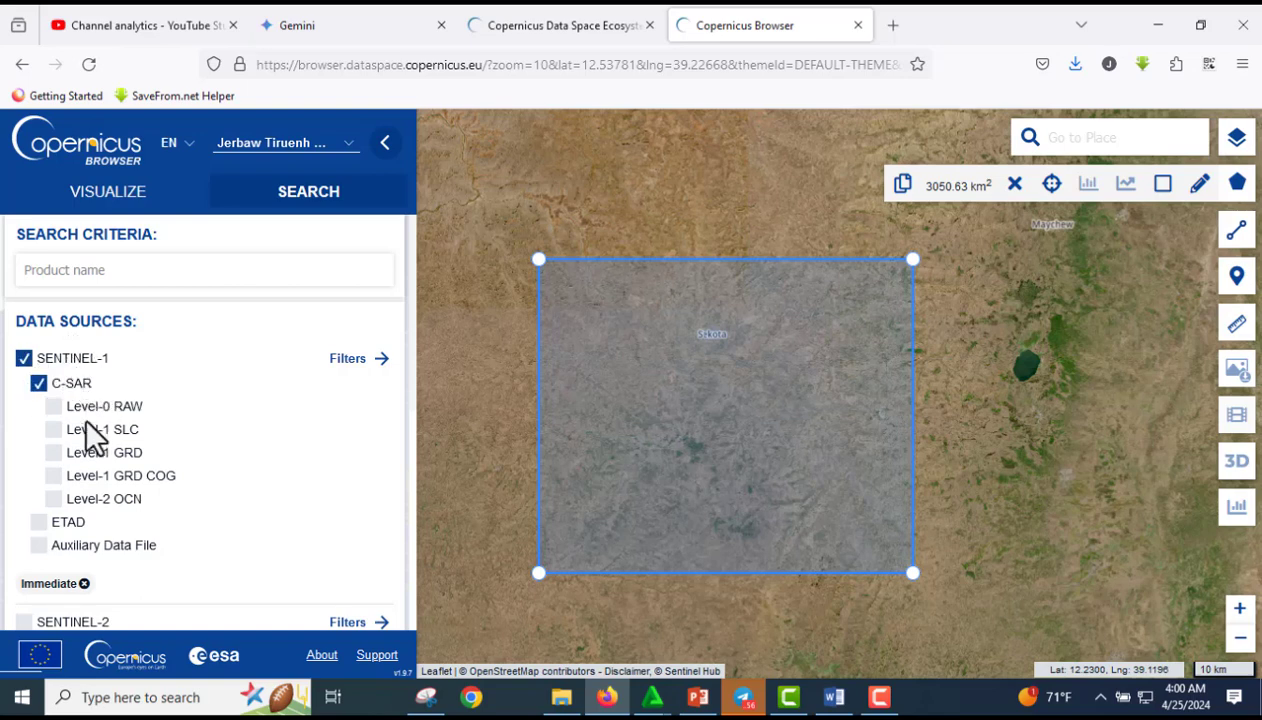
left_click(125, 431)
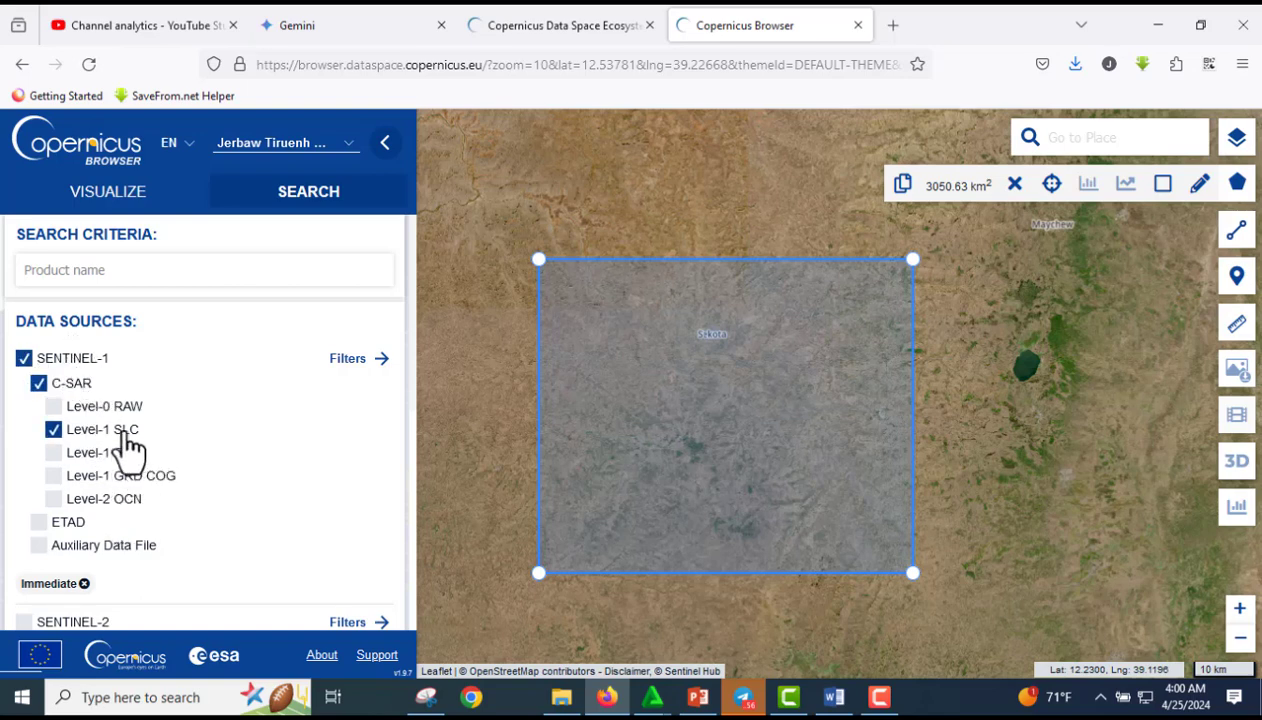
scroll(200, 393, "down", 3)
left_click(86, 345)
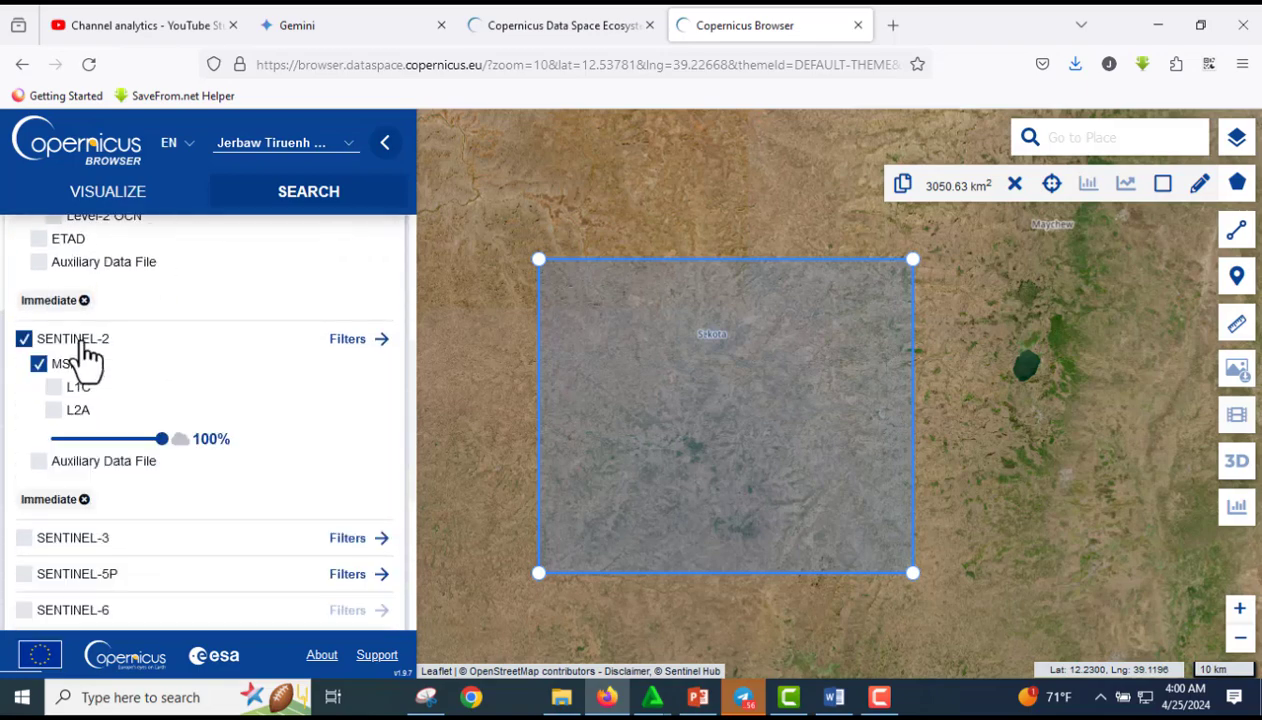
left_click(86, 345)
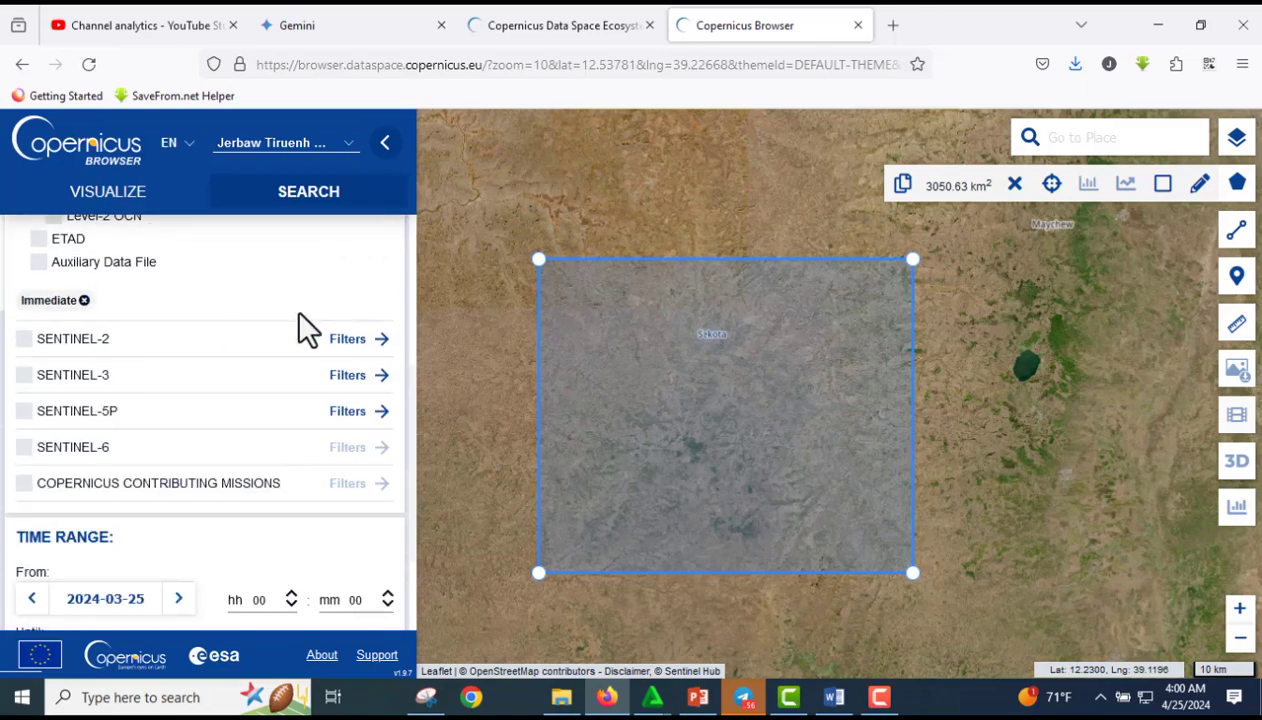
scroll(288, 307, "up", 2)
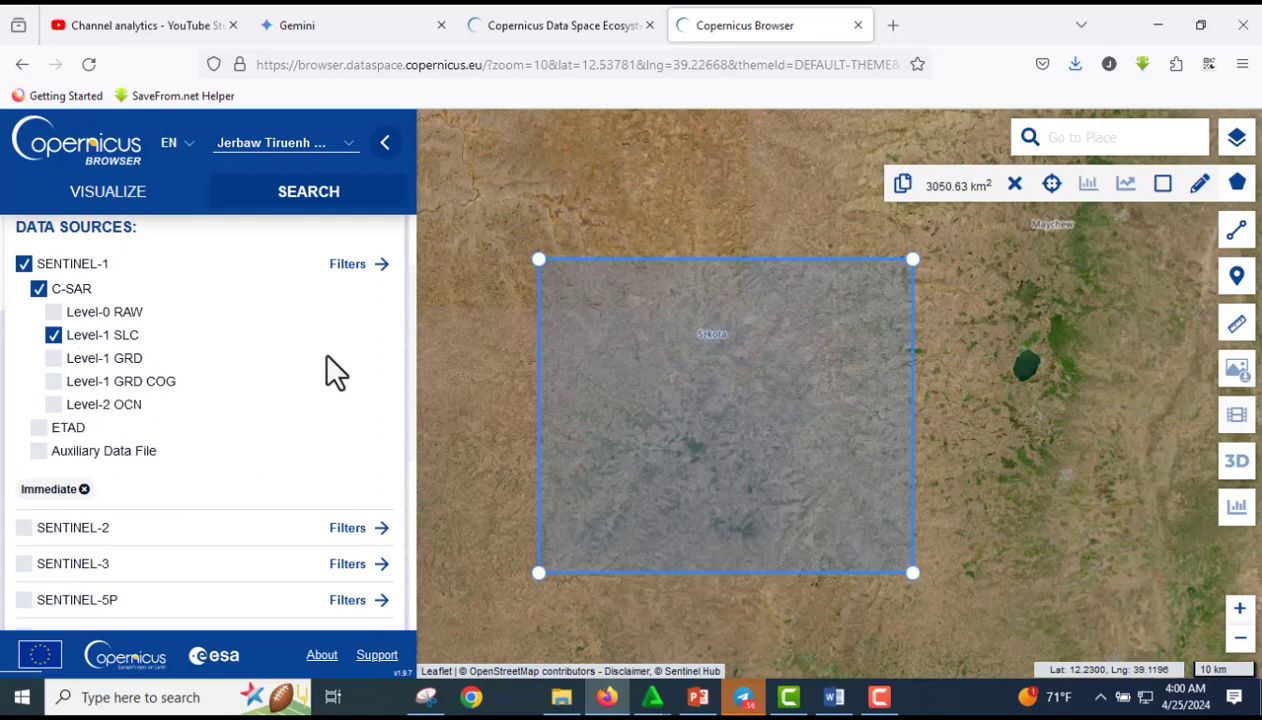
scroll(326, 360, "down", 3)
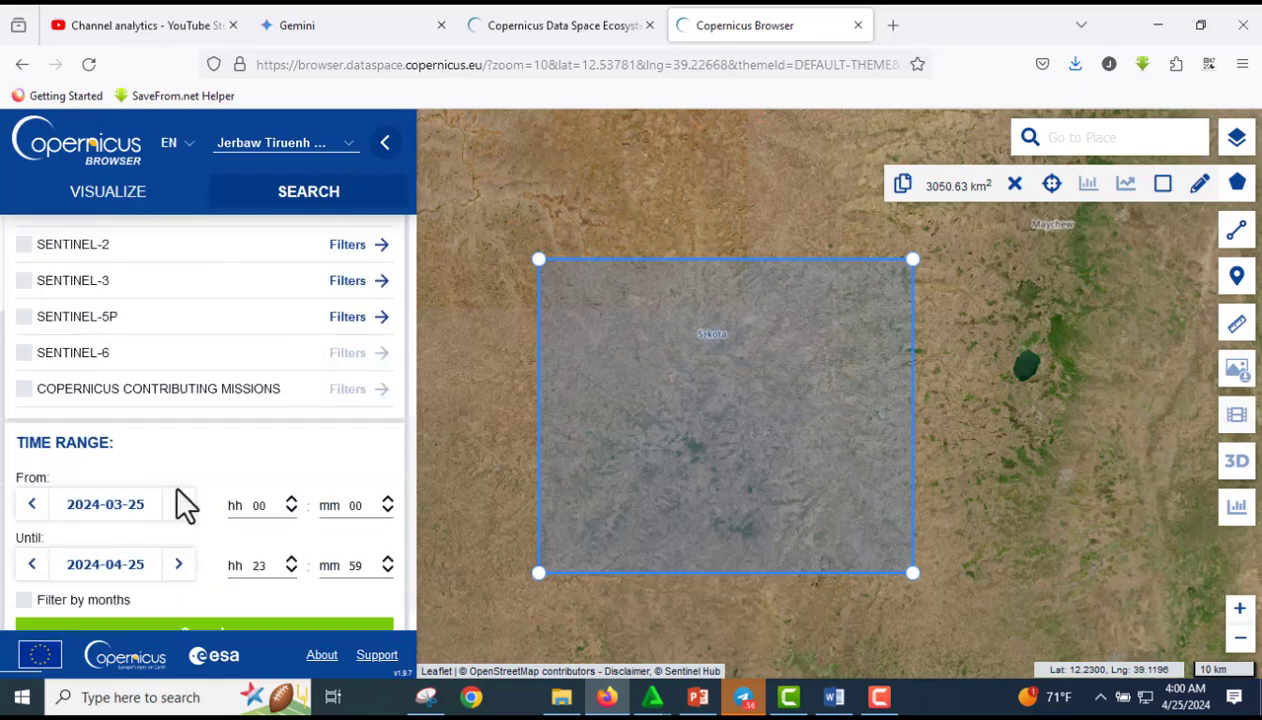
left_click(133, 506)
scroll(150, 516, "down", 3)
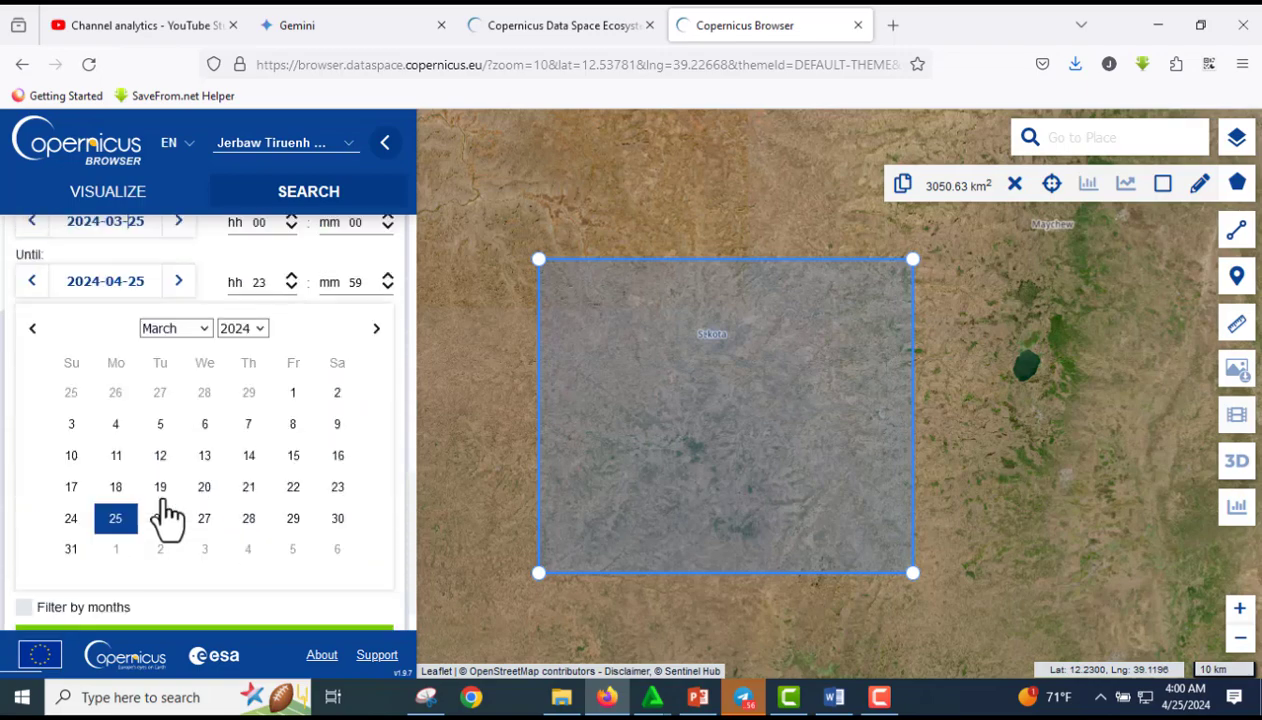
scroll(130, 350, "up", 1)
left_click(95, 318)
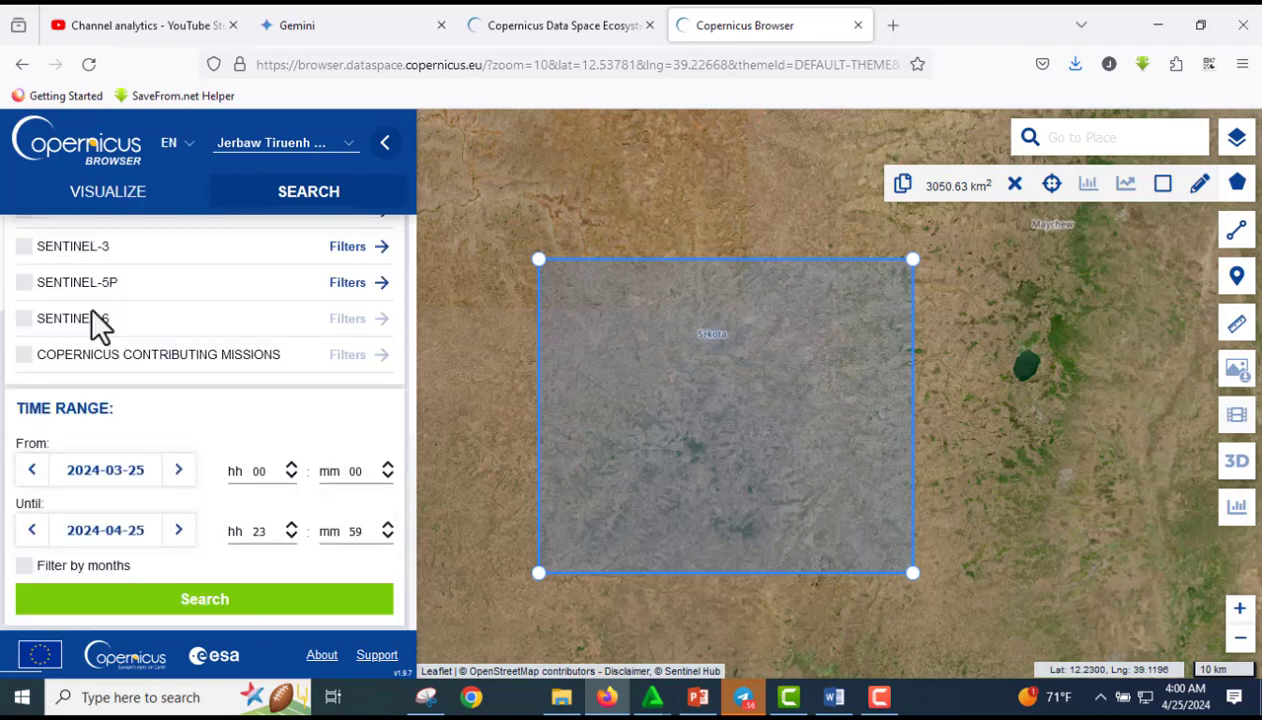
left_click(97, 471)
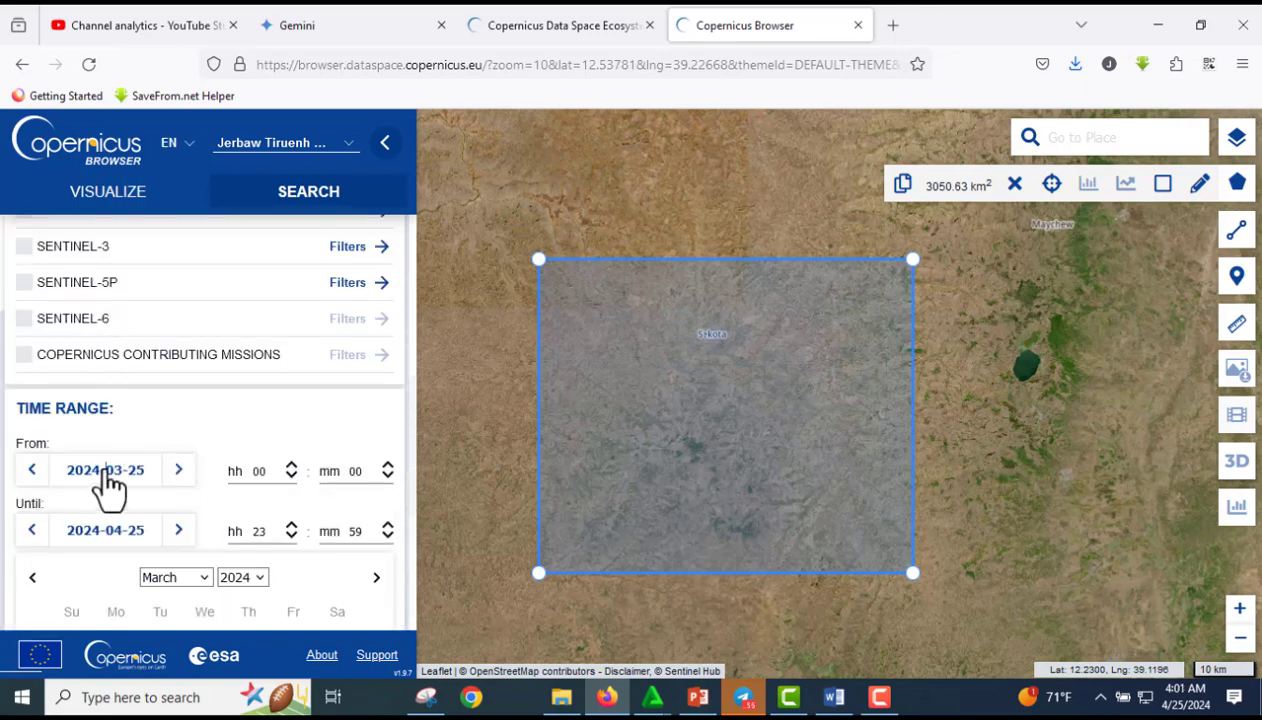
left_click(137, 470)
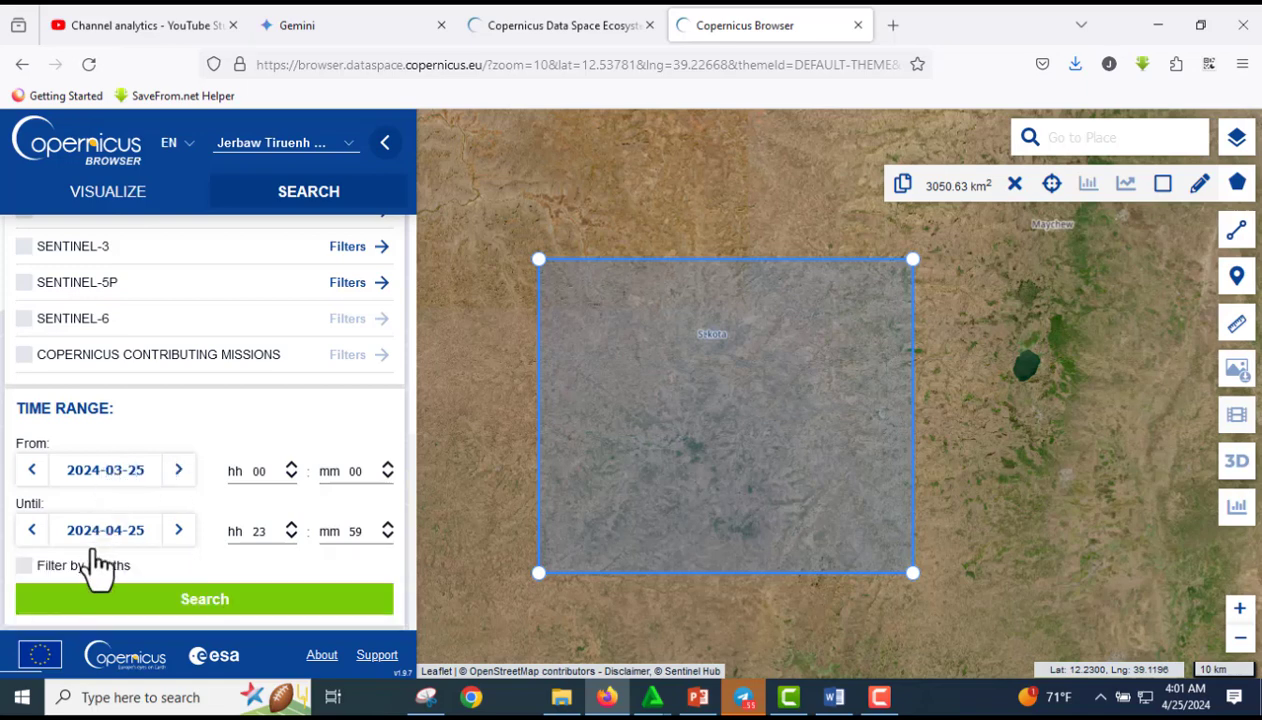
Step: Set the start date of the search time range to 2019-01-01
left_click(94, 472)
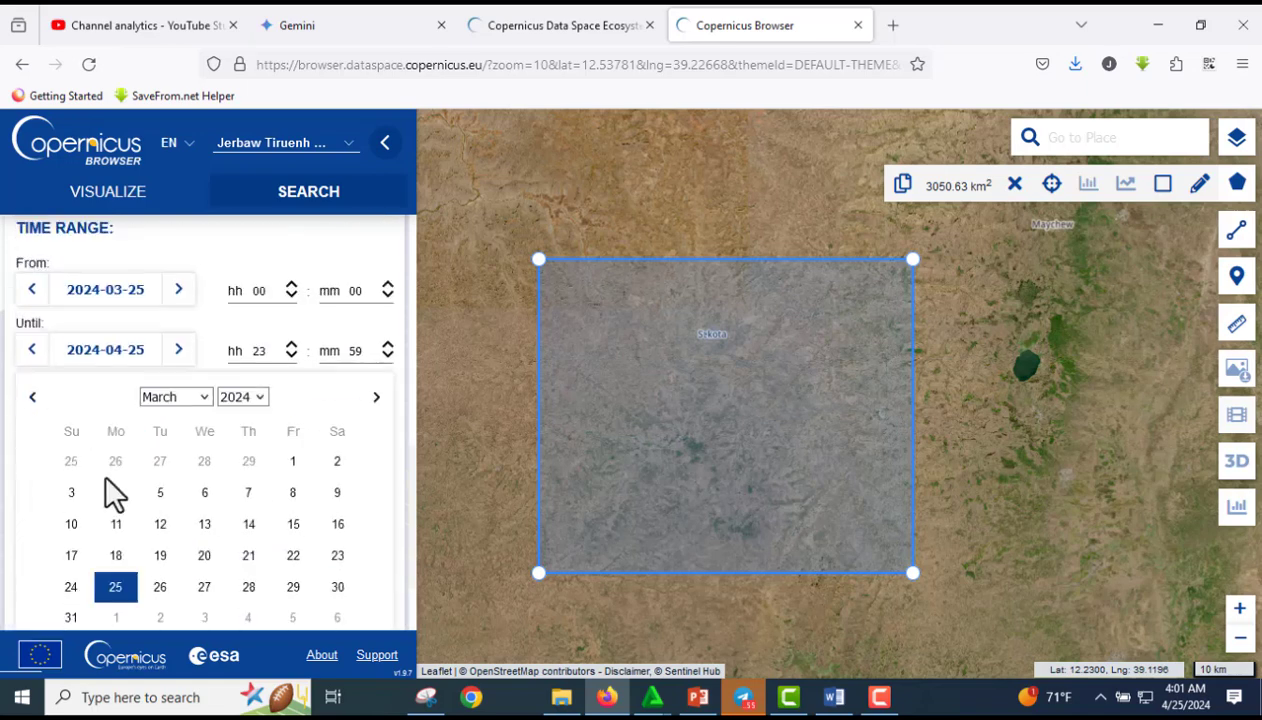
left_click(255, 390)
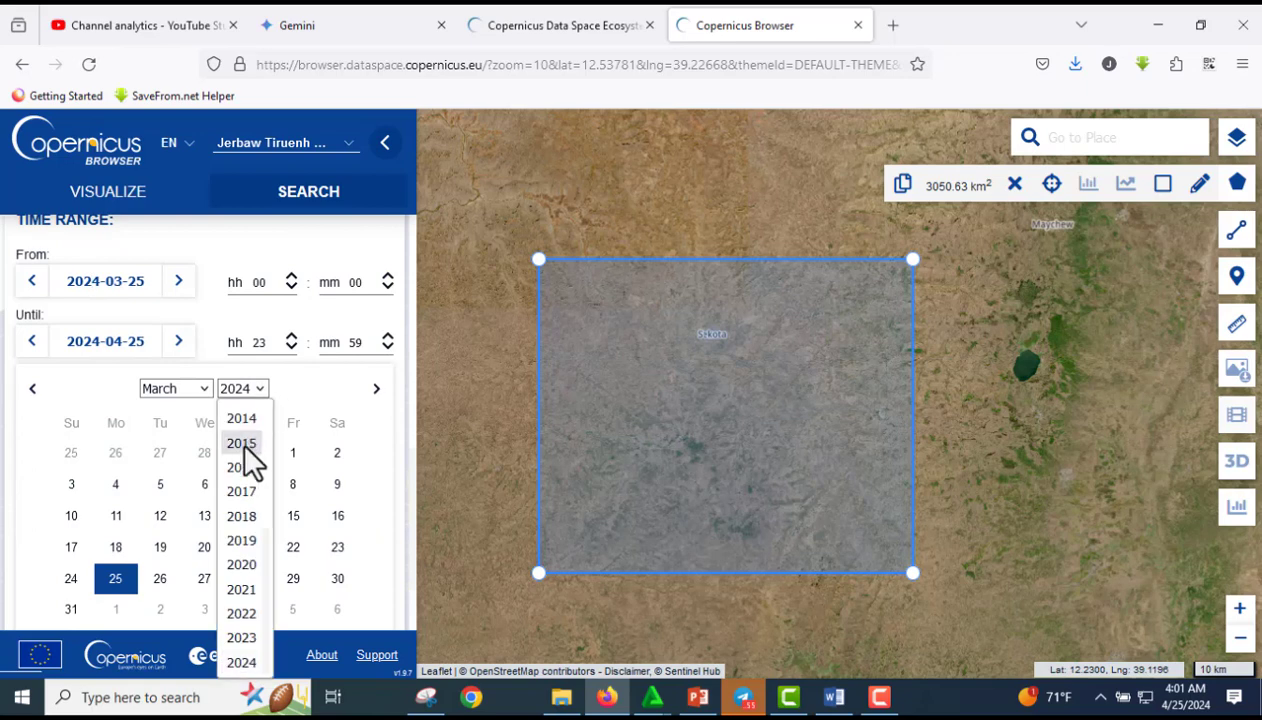
left_click(240, 540)
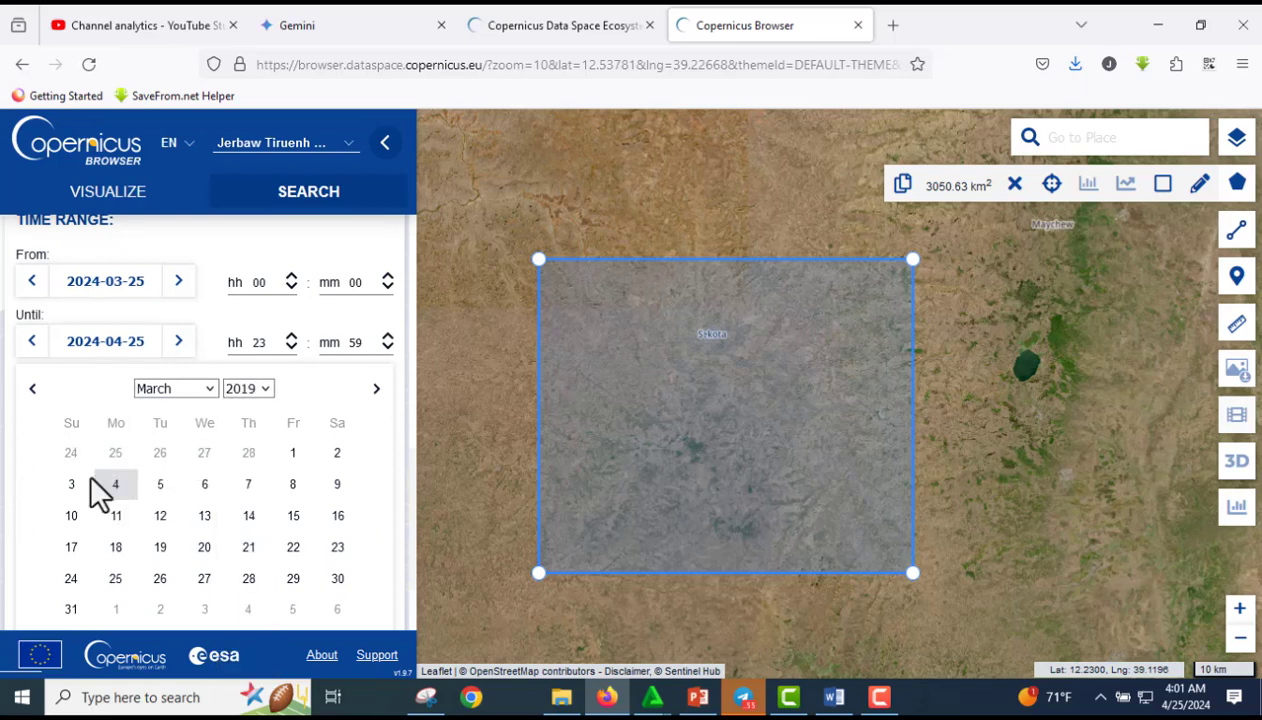
left_click(185, 388)
left_click(169, 420)
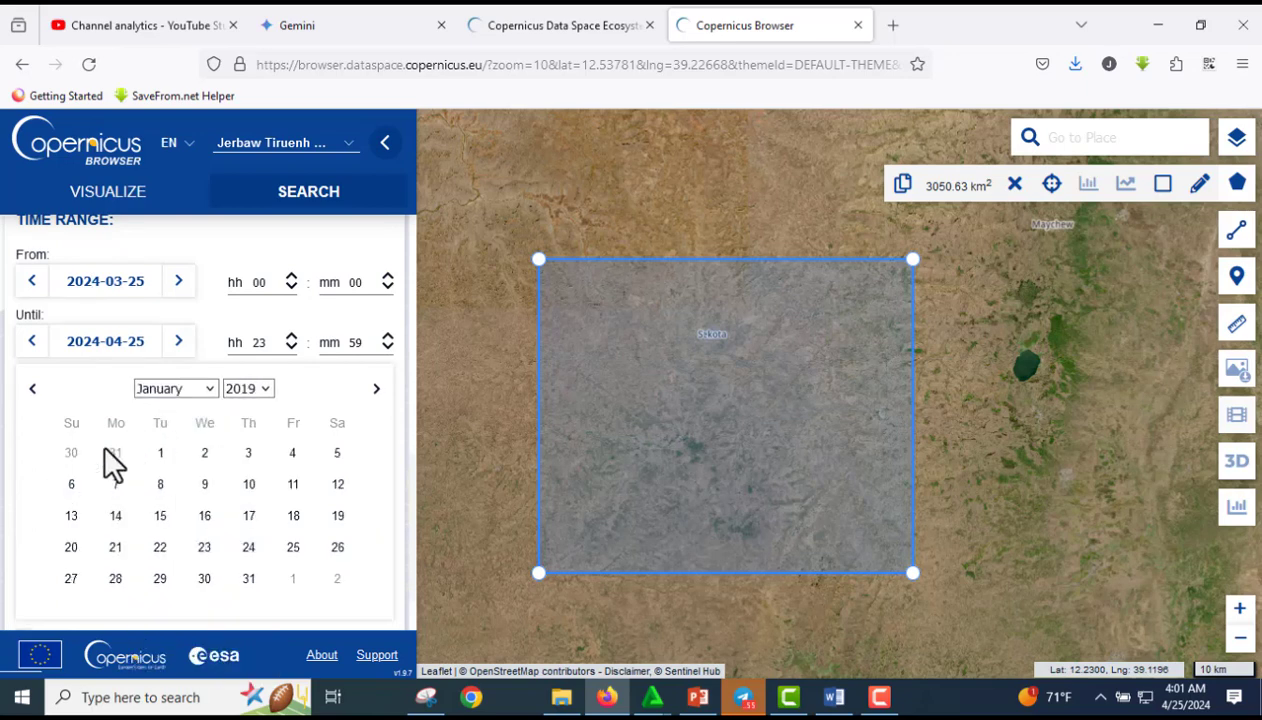
left_click(160, 456)
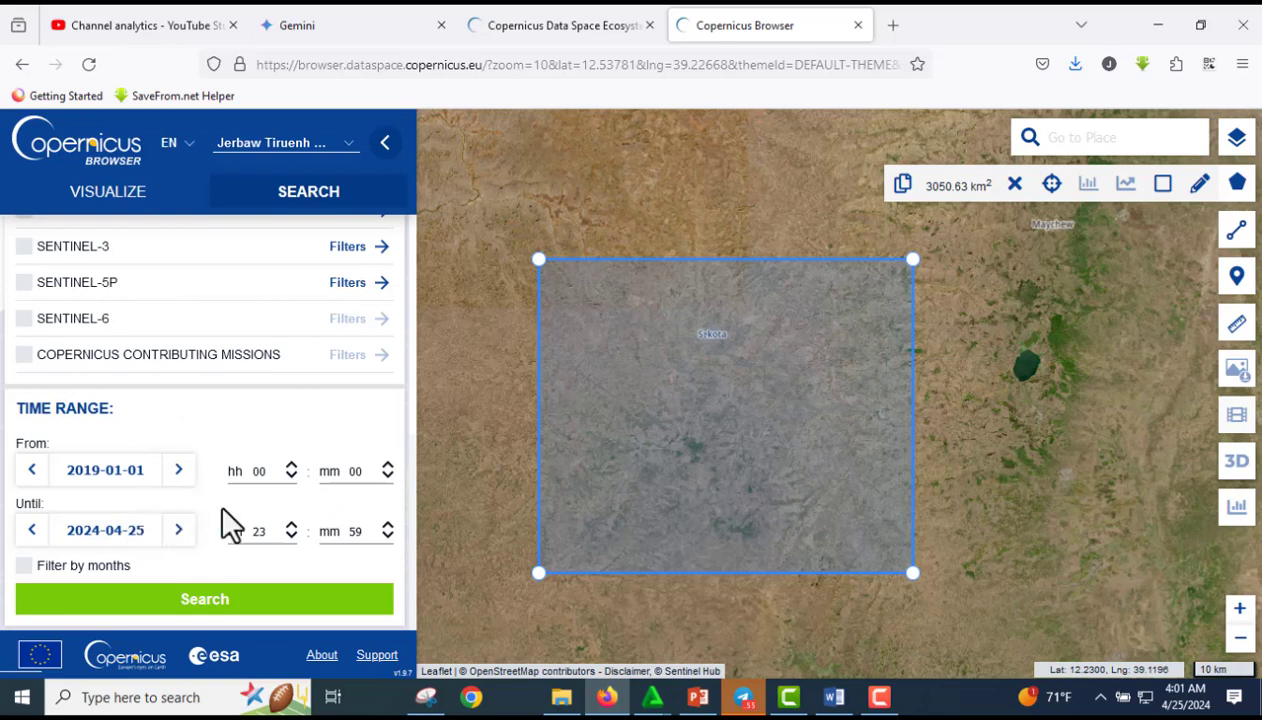
Step: Set the end date of the search time range to 2021-04-29
left_click(112, 540)
scroll(190, 520, "down", 3)
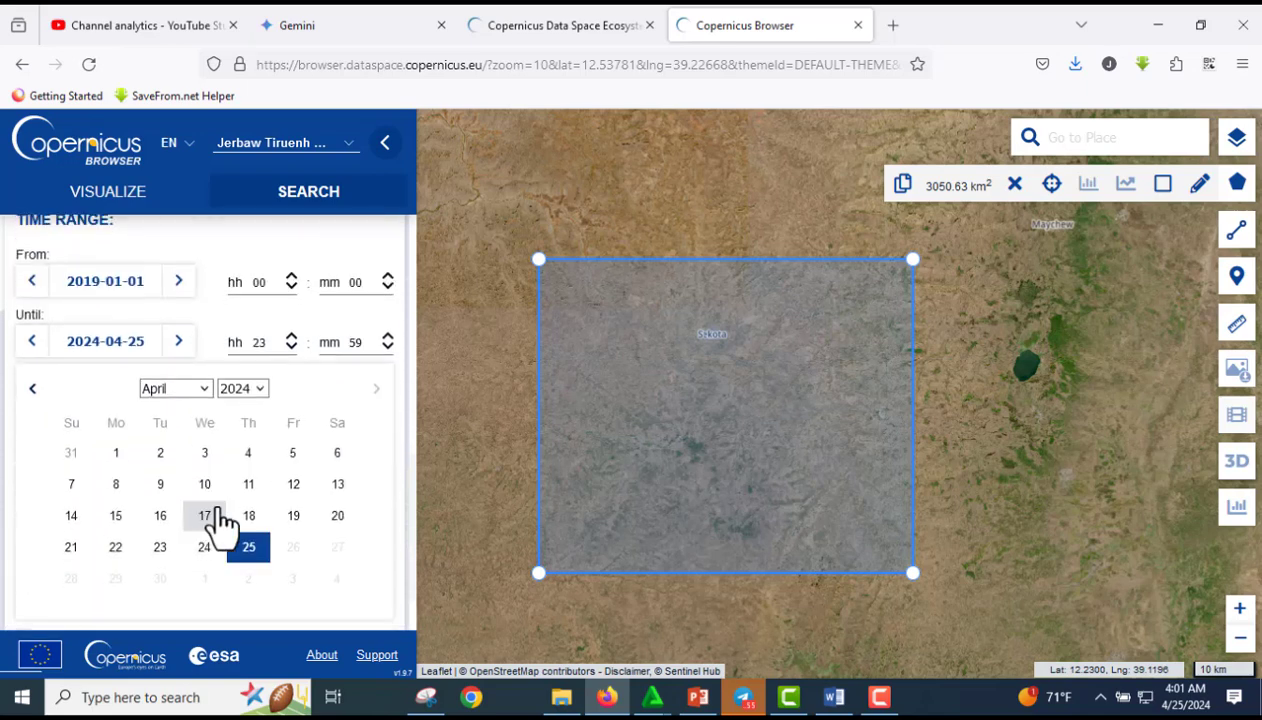
left_click(258, 386)
left_click(241, 463)
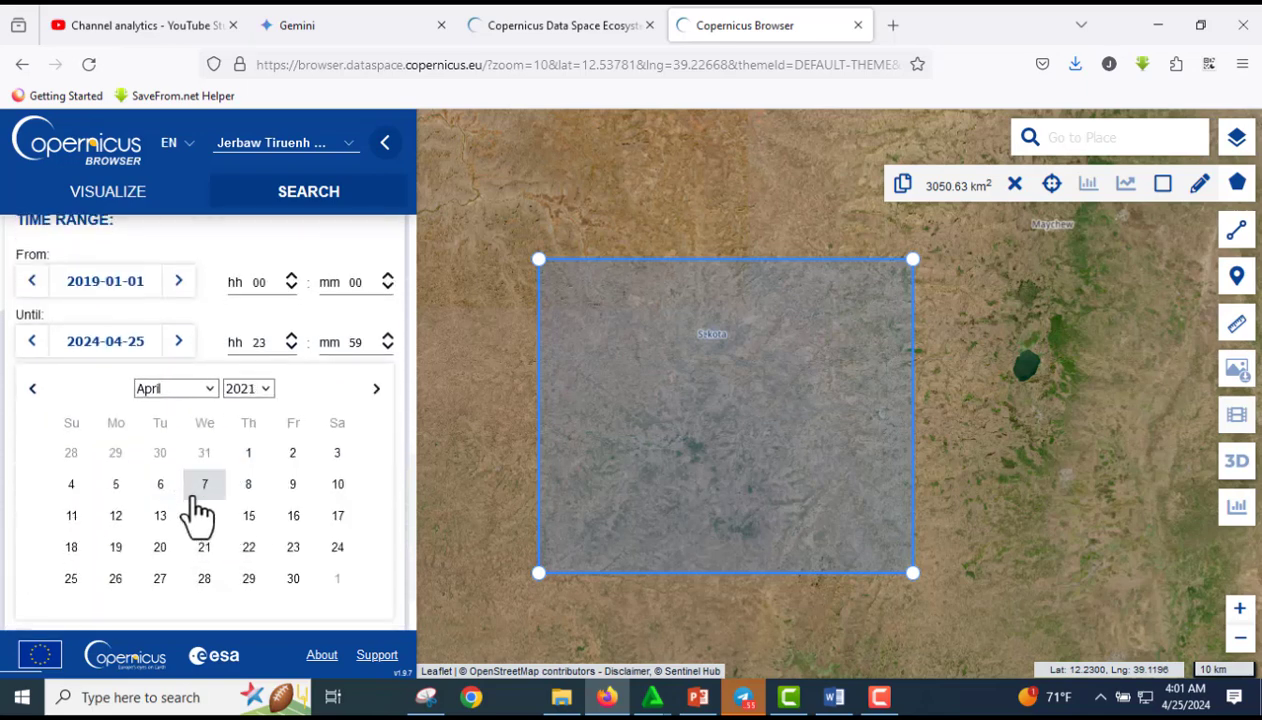
left_click(247, 580)
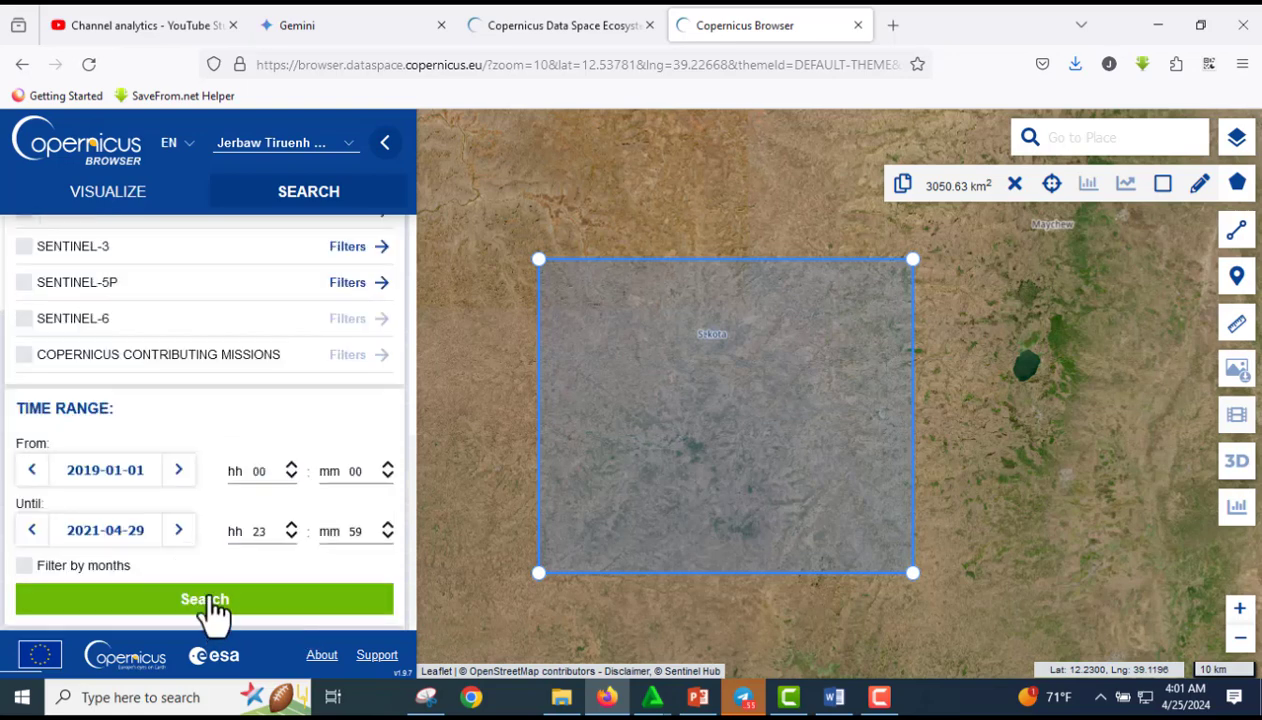
Step: Review the chosen data source and time range, and run the product search
scroll(170, 450, "up", 5)
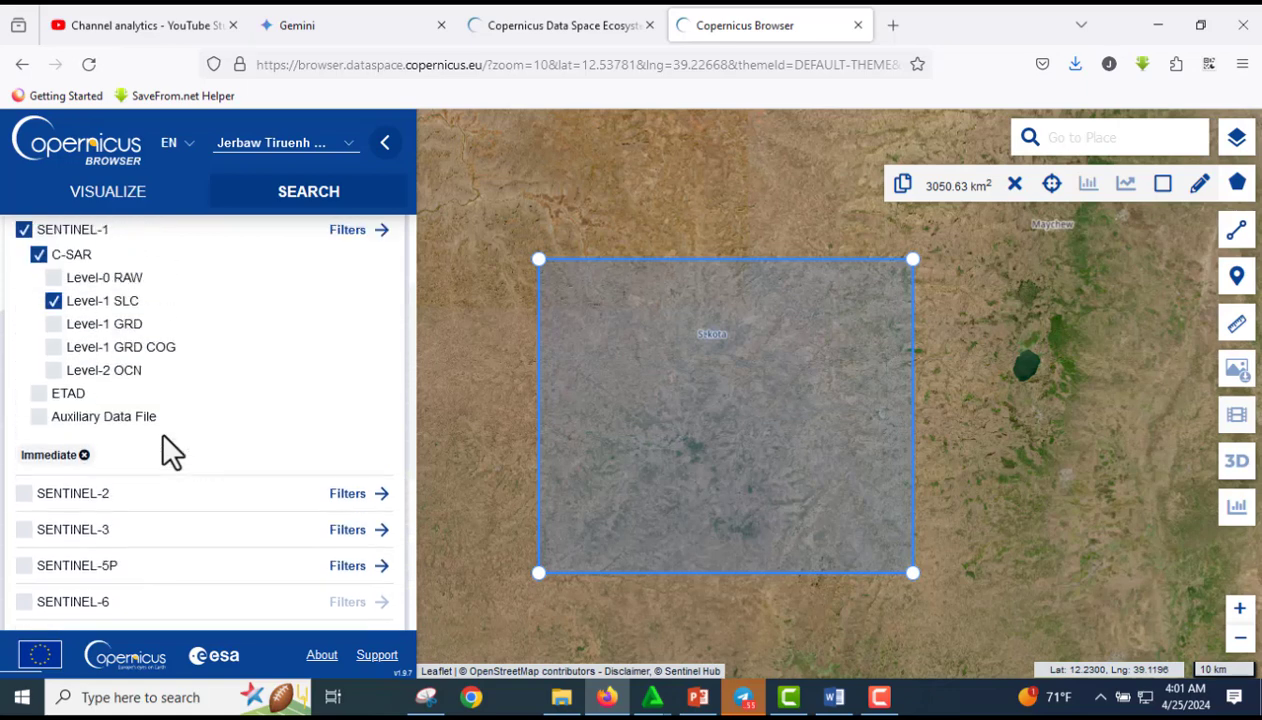
scroll(169, 450, "up", 3)
scroll(231, 515, "down", 5)
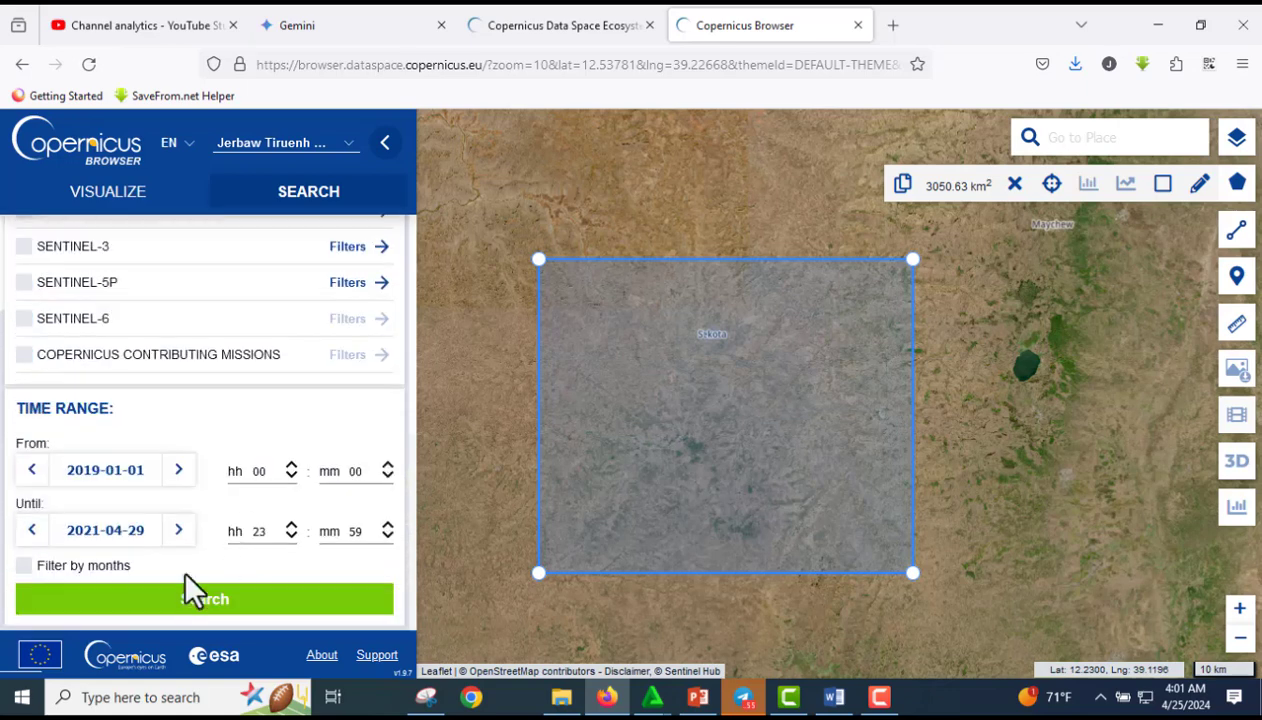
left_click(185, 592)
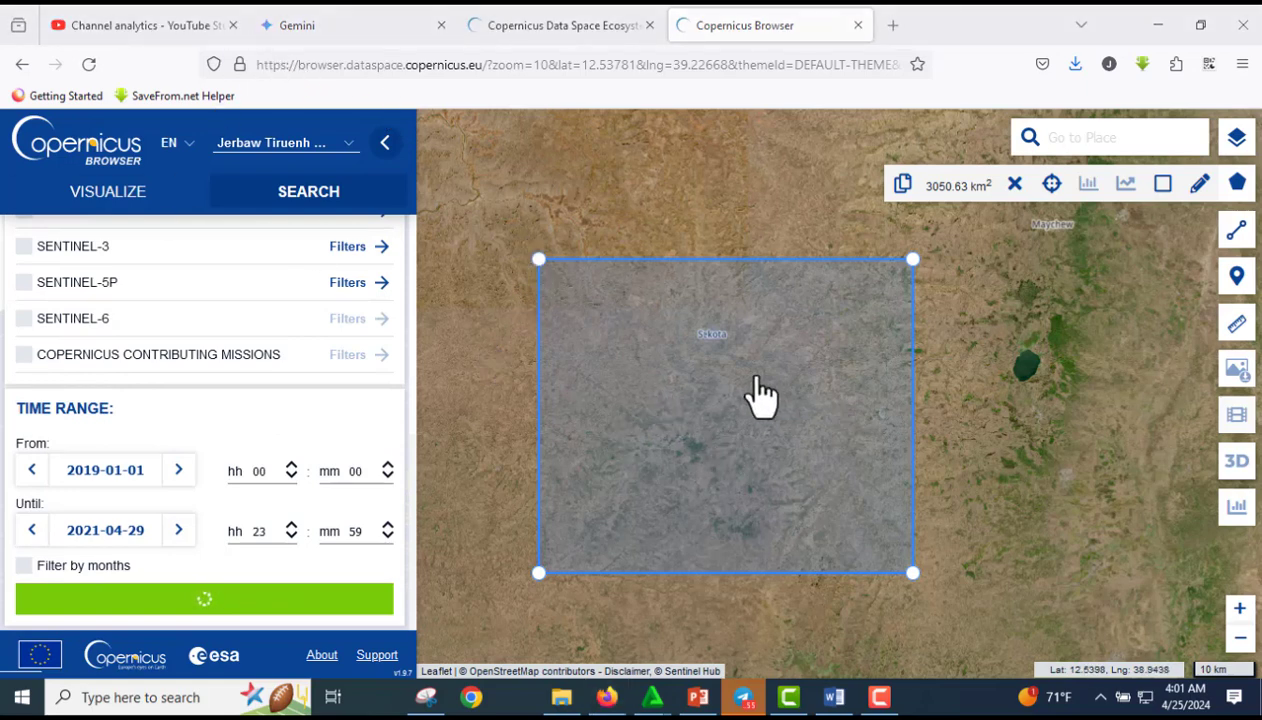
Step: Examine the Sentinel-1 SLC search results and their footprints around the area of interest on the map
scroll(727, 380, "down", 2)
scroll(727, 380, "up", 2)
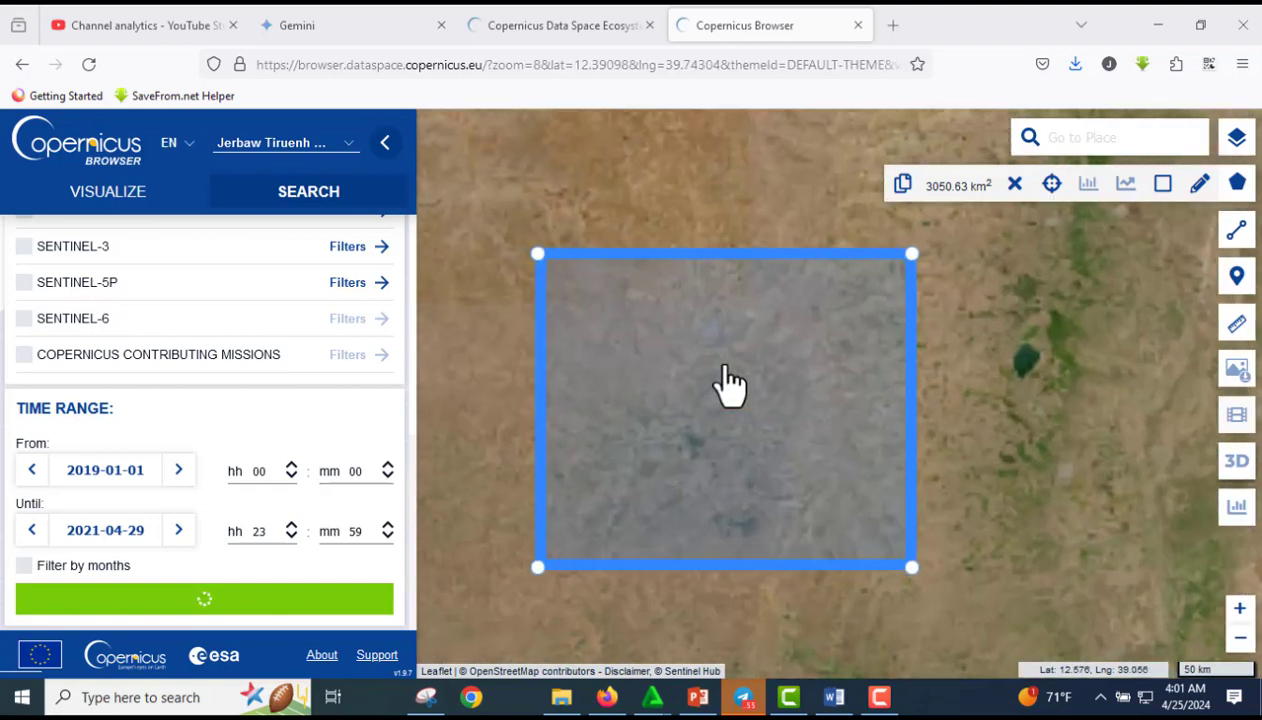
scroll(730, 382, "down", 2)
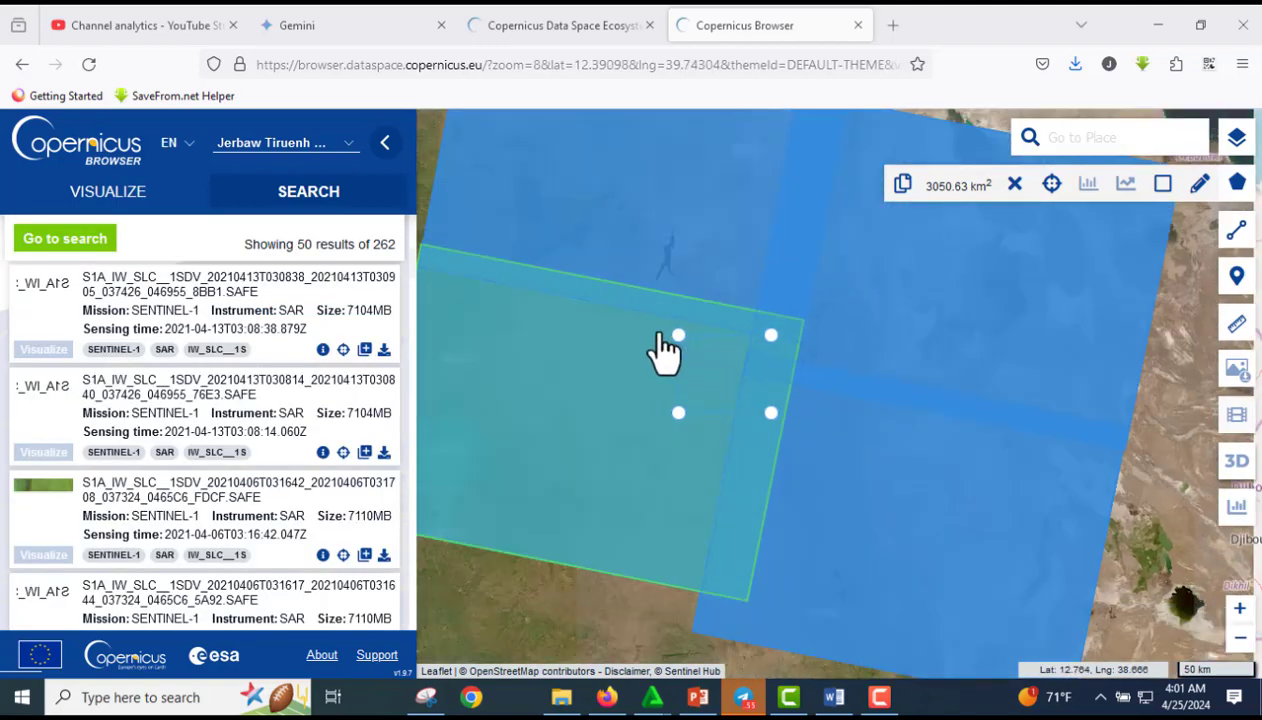
scroll(670, 355, "up", 1)
scroll(695, 375, "down", 2)
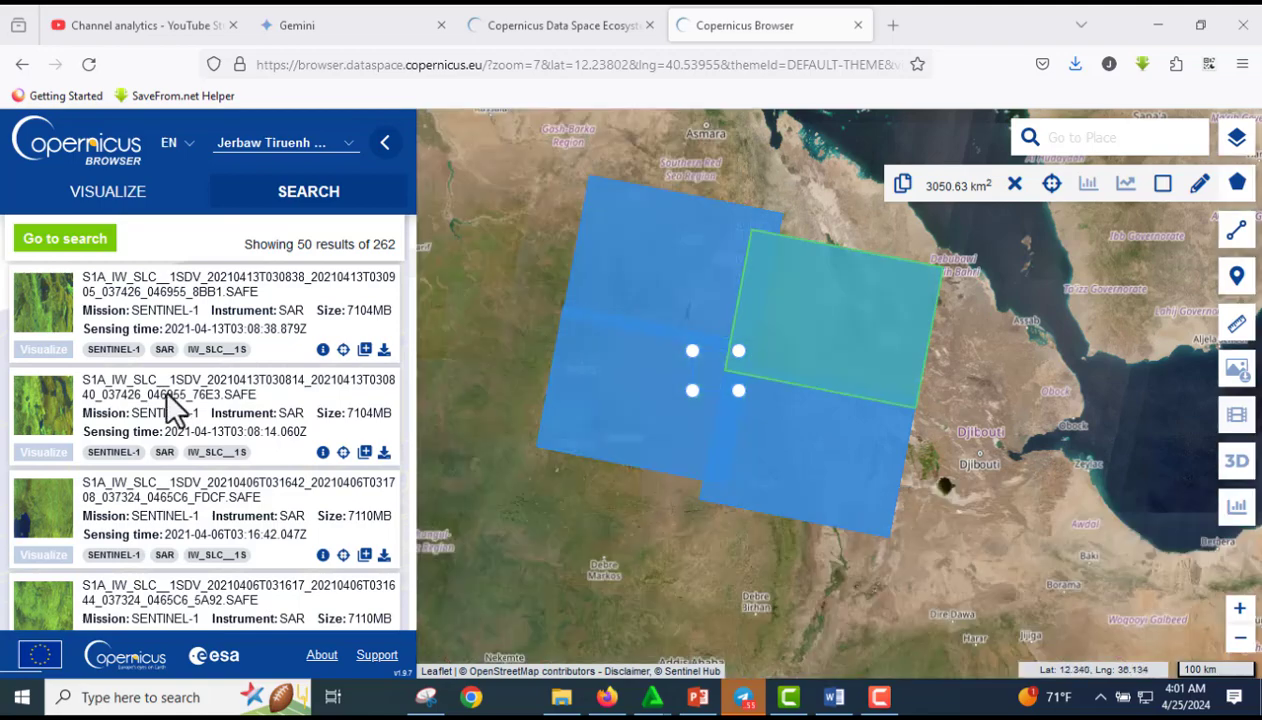
scroll(175, 420, "down", 2)
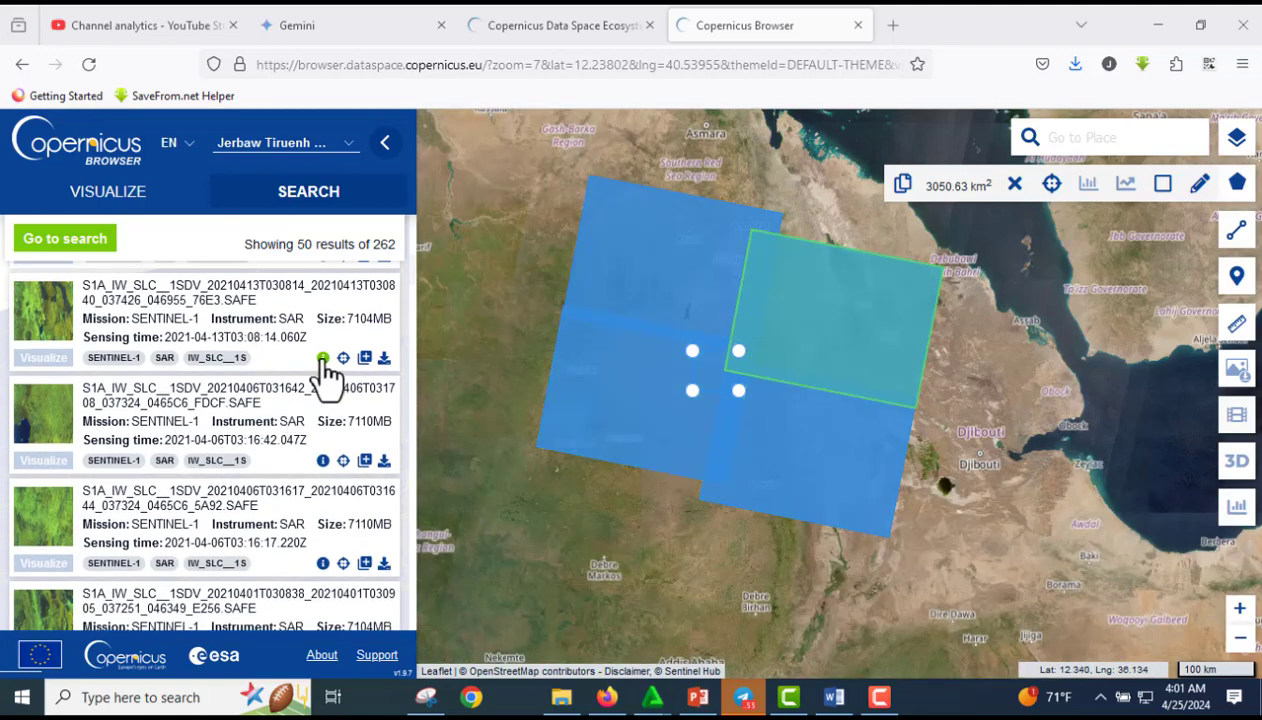
scroll(330, 420, "down", 2)
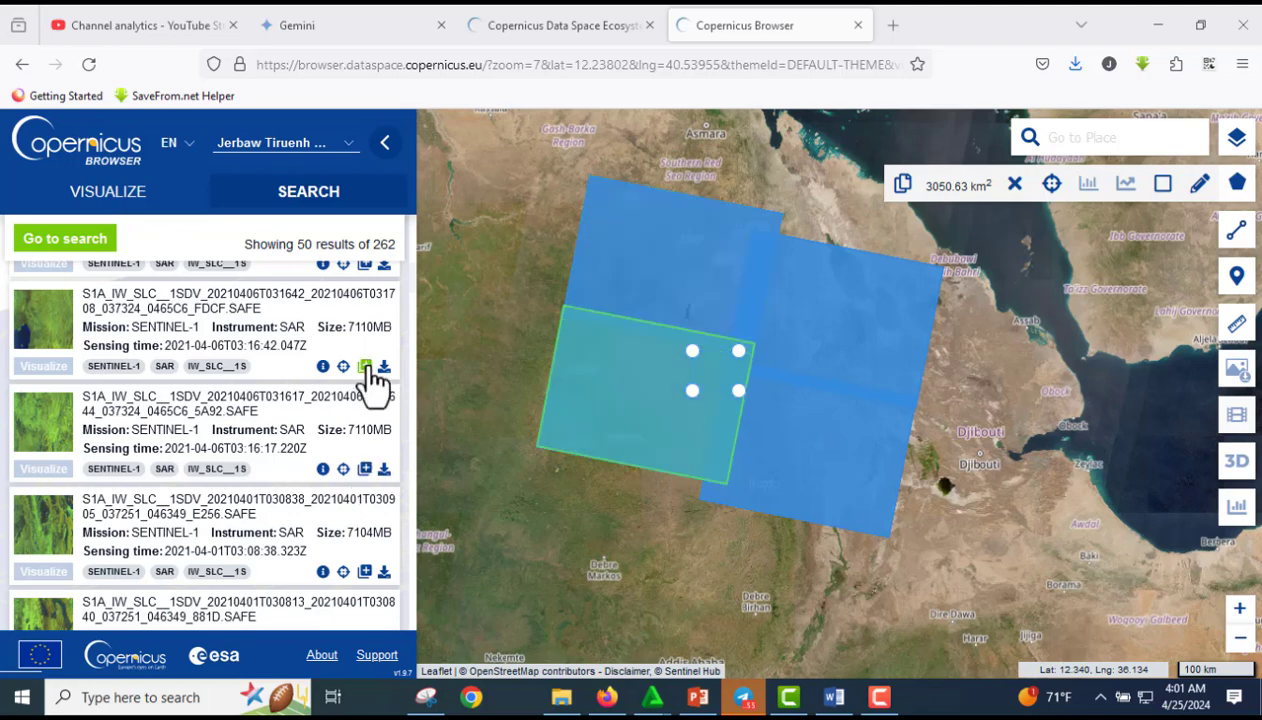
scroll(340, 400, "up", 5)
scroll(353, 329, "up", 4)
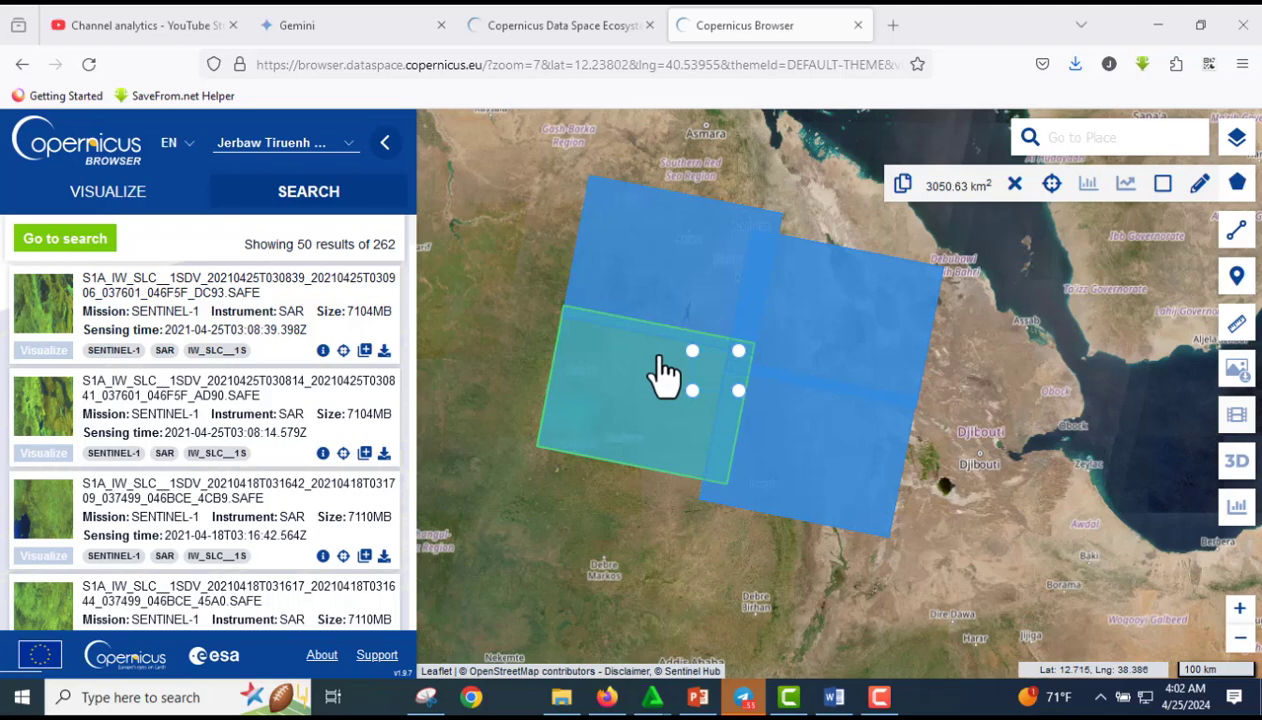
Step: Examine the list of SLC products covering the southwestern footprint on the map, and close it
left_click(665, 375)
scroll(578, 355, "down", 6)
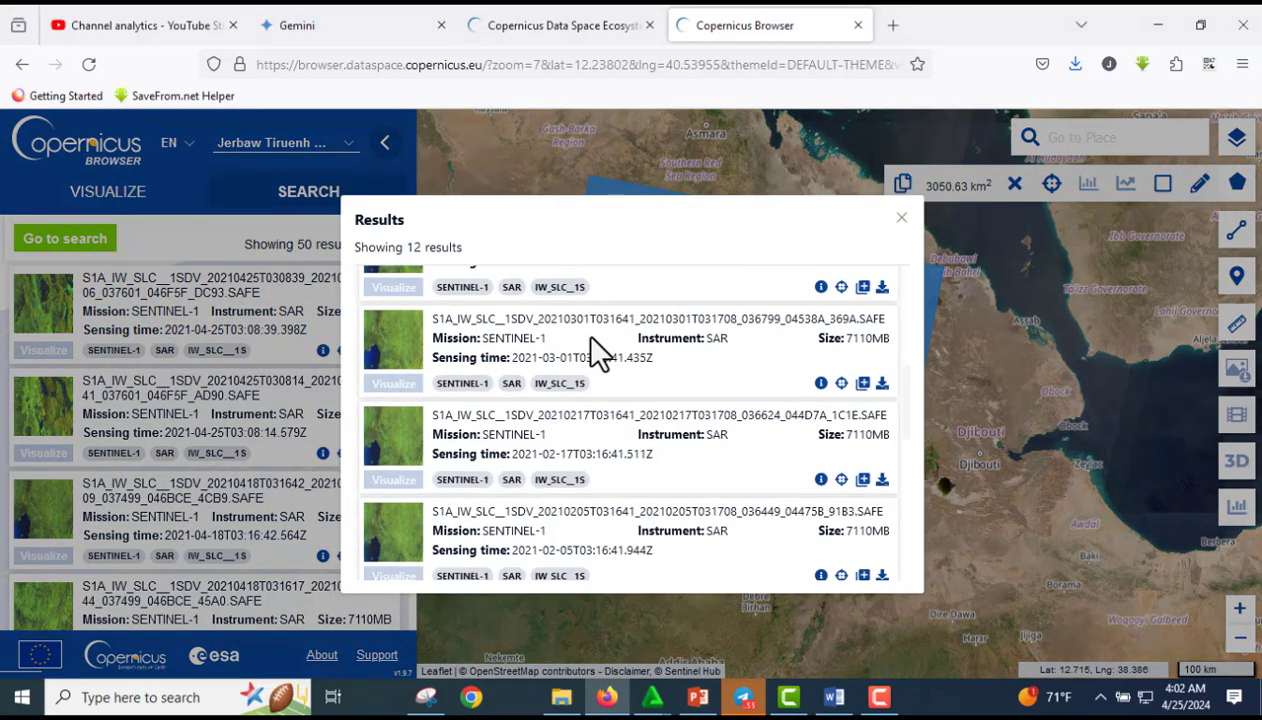
scroll(670, 392, "down", 2)
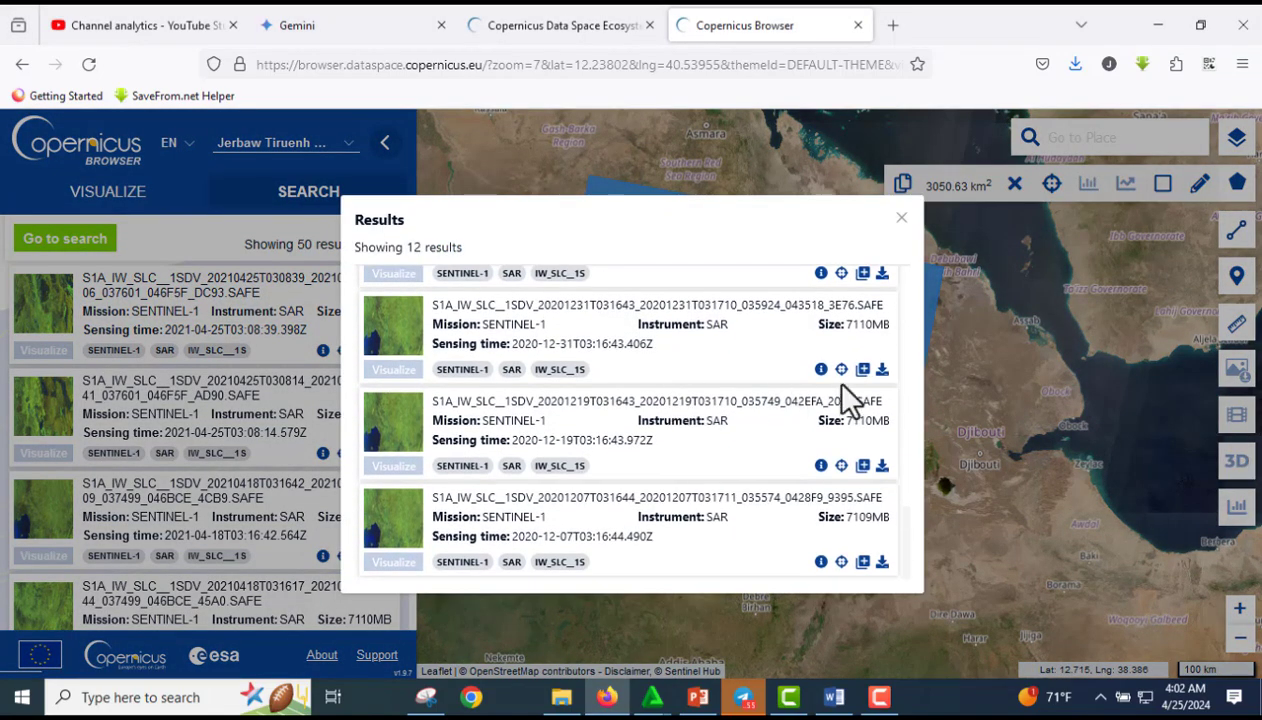
scroll(800, 405, "up", 8)
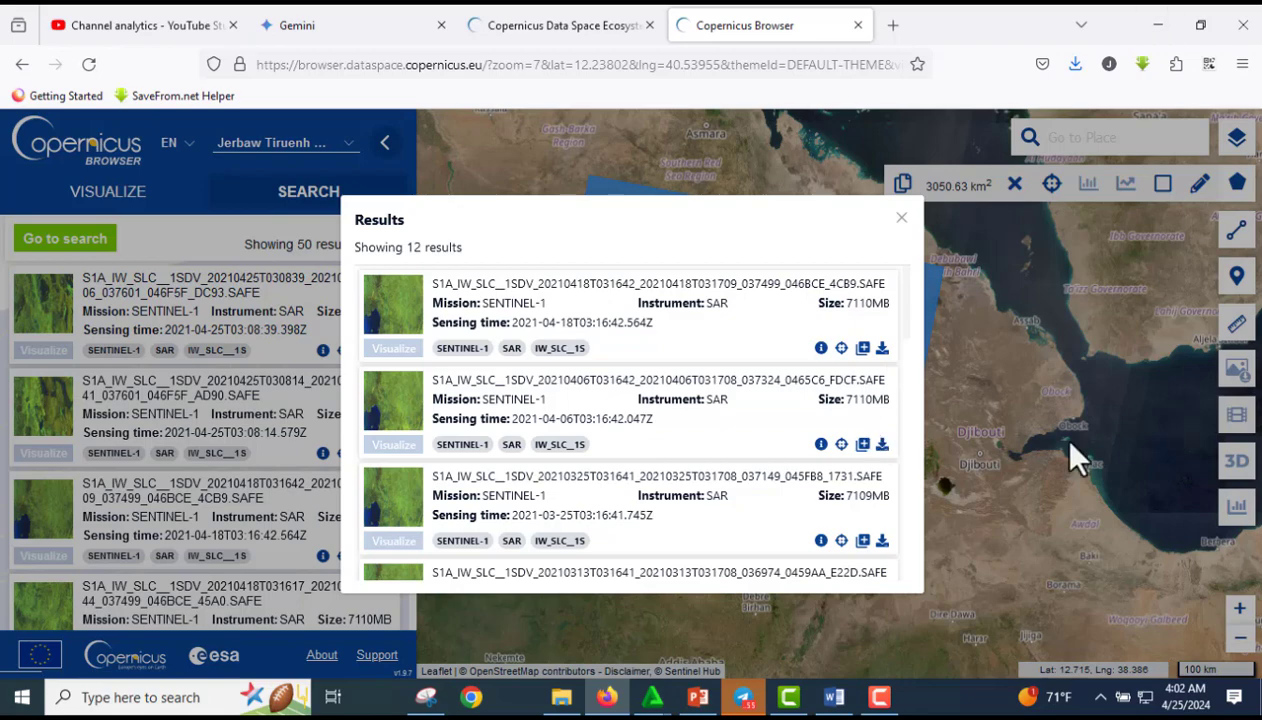
scroll(836, 420, "down", 8)
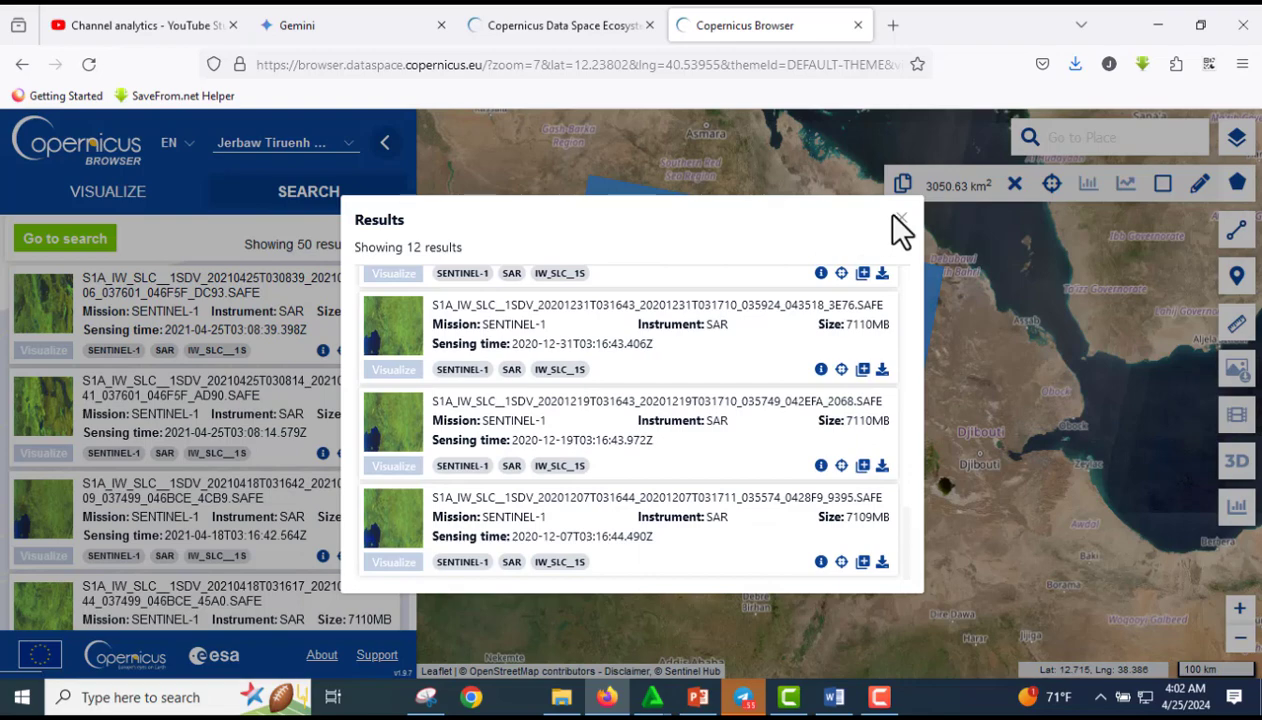
left_click(901, 217)
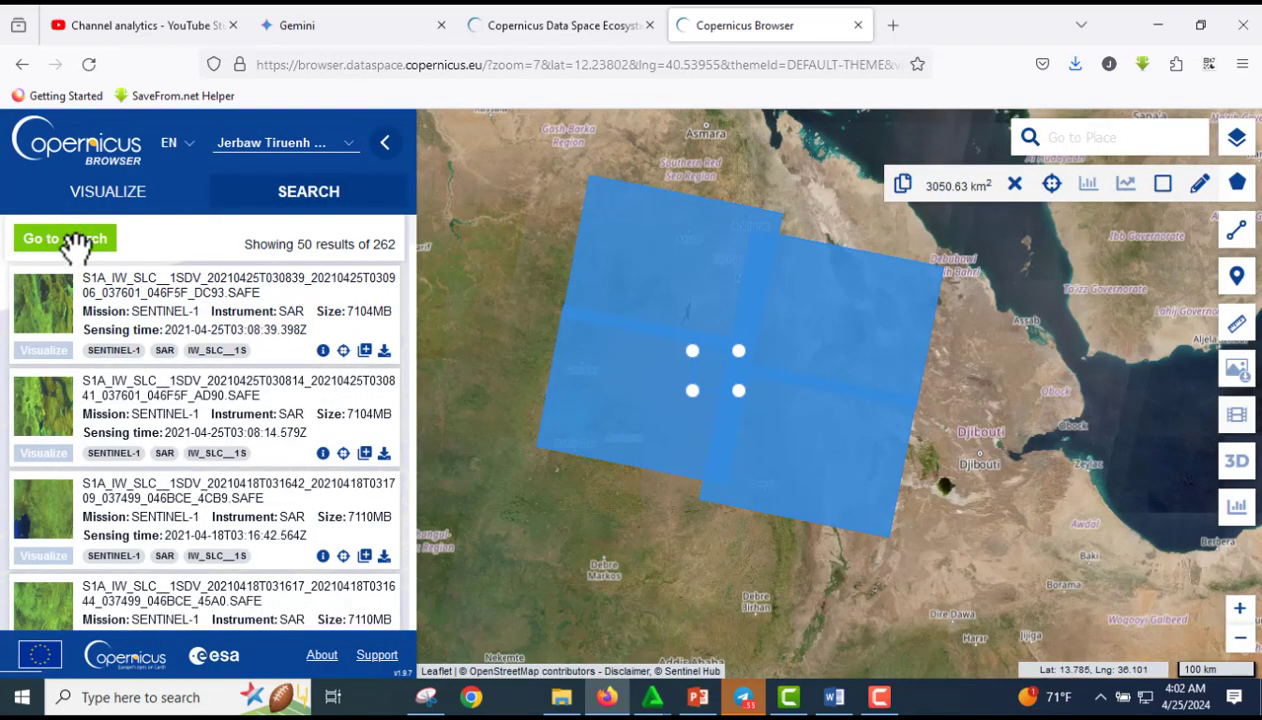
Step: Browse the older products in the SLC search results and compare their footprints on the map
left_click(110, 198)
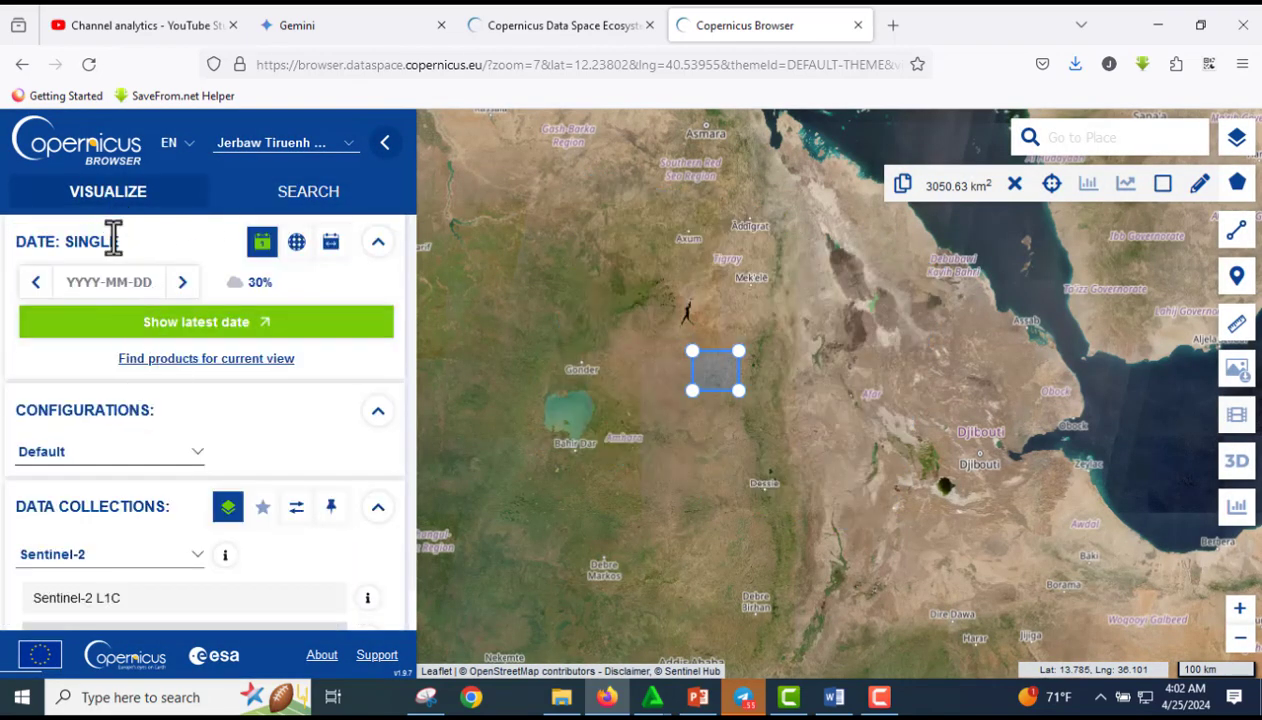
left_click(338, 200)
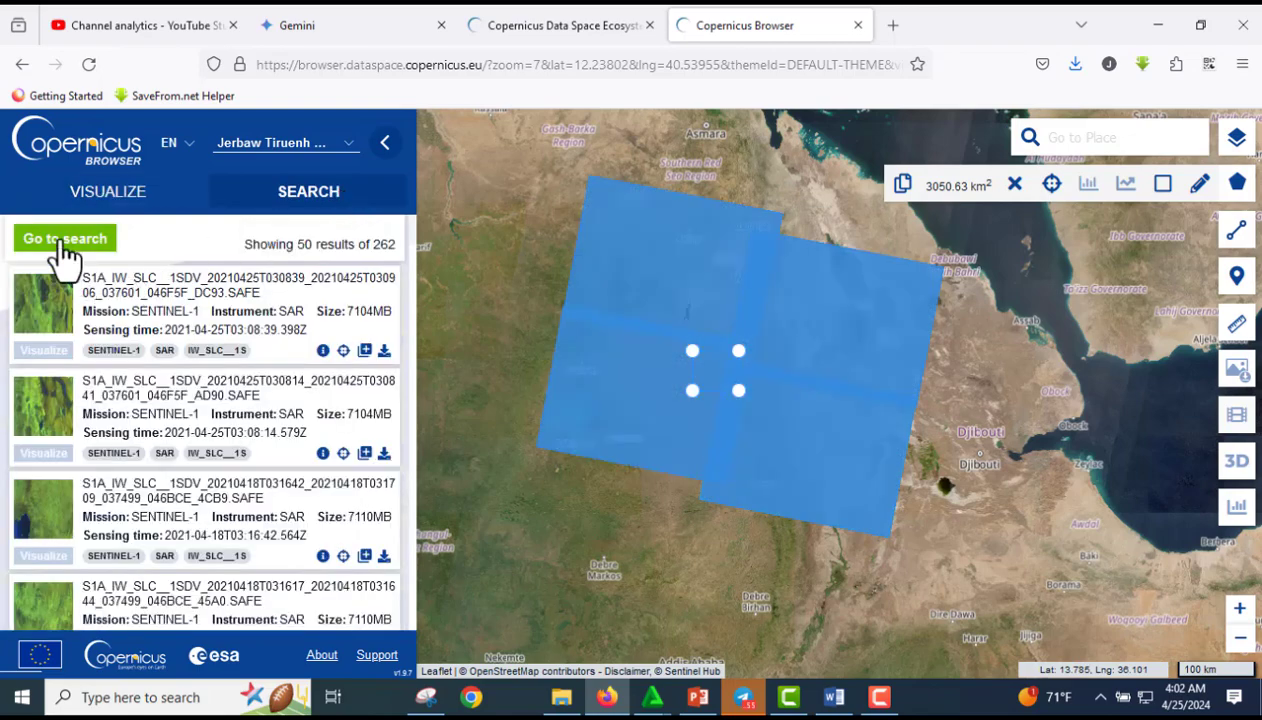
scroll(142, 372, "down", 2)
scroll(211, 397, "down", 5)
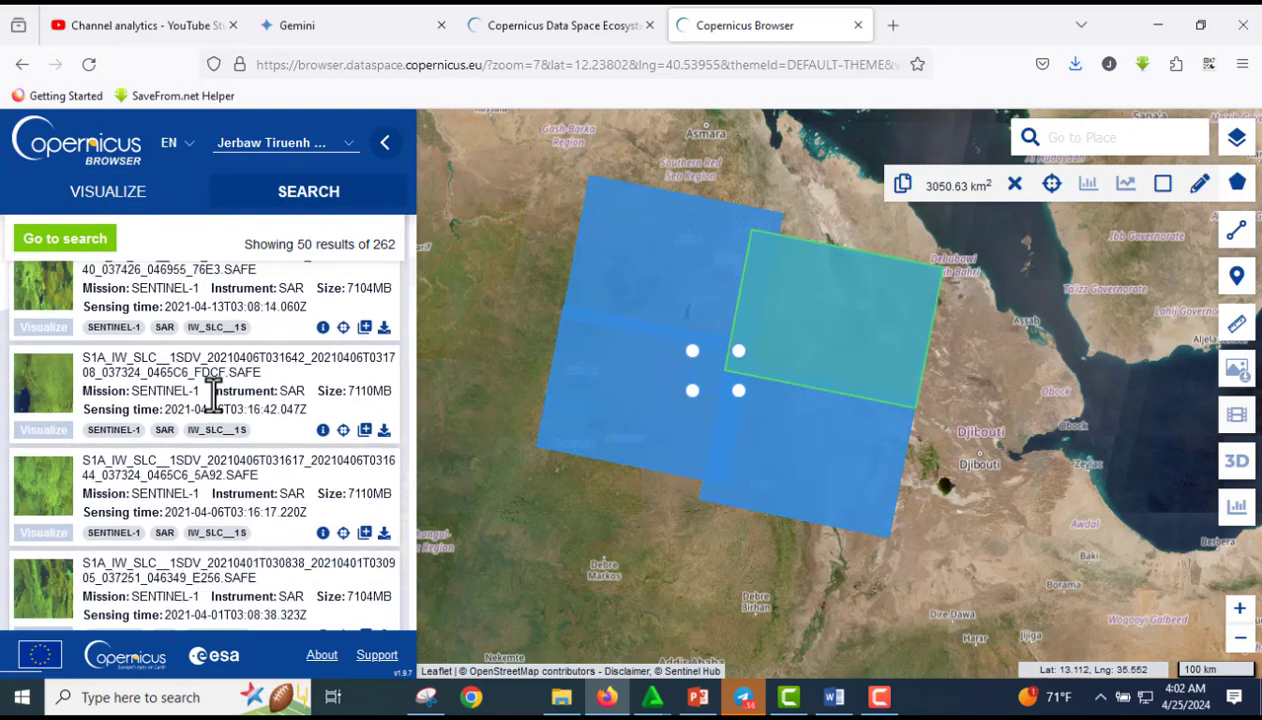
scroll(213, 515, "down", 5)
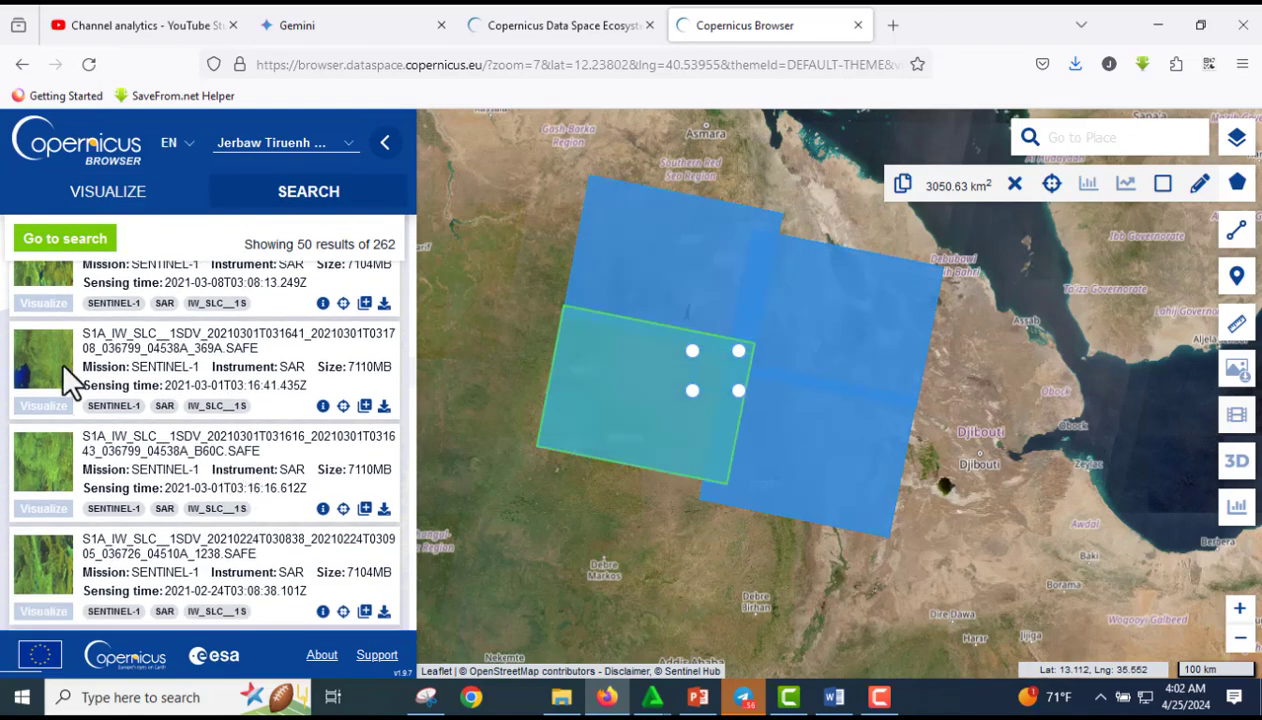
scroll(160, 430, "down", 8)
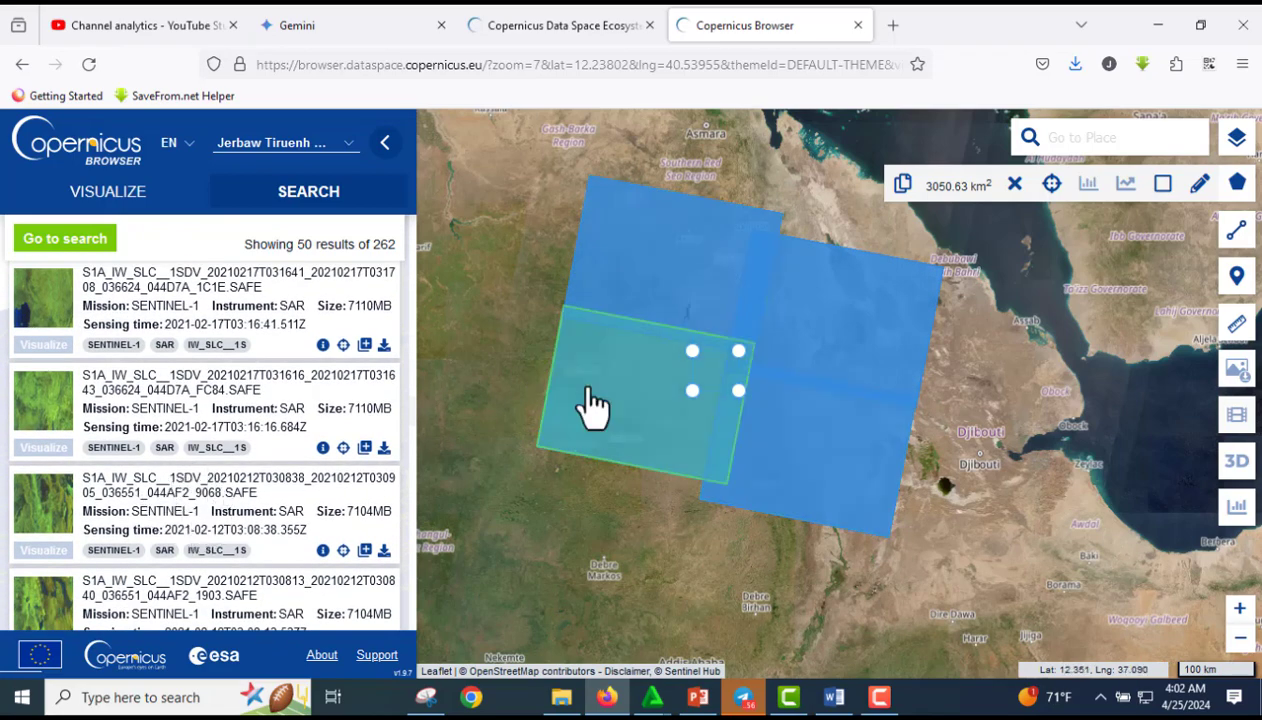
Step: Zoom the map to product S1A_IW_SLC__1SDV_20210418T031642_20210418T031709_037499_046BCE_4CB9.SAFE from the southwestern footprint's product list
left_click(652, 406)
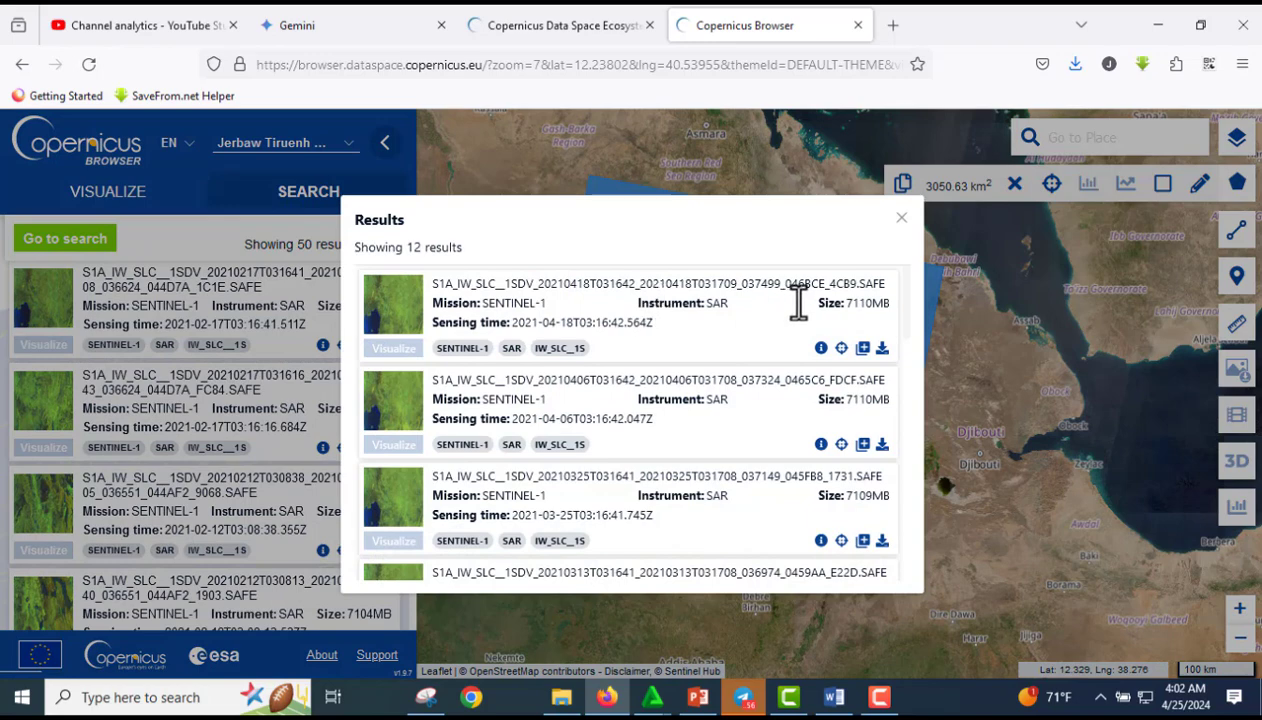
left_click(841, 348)
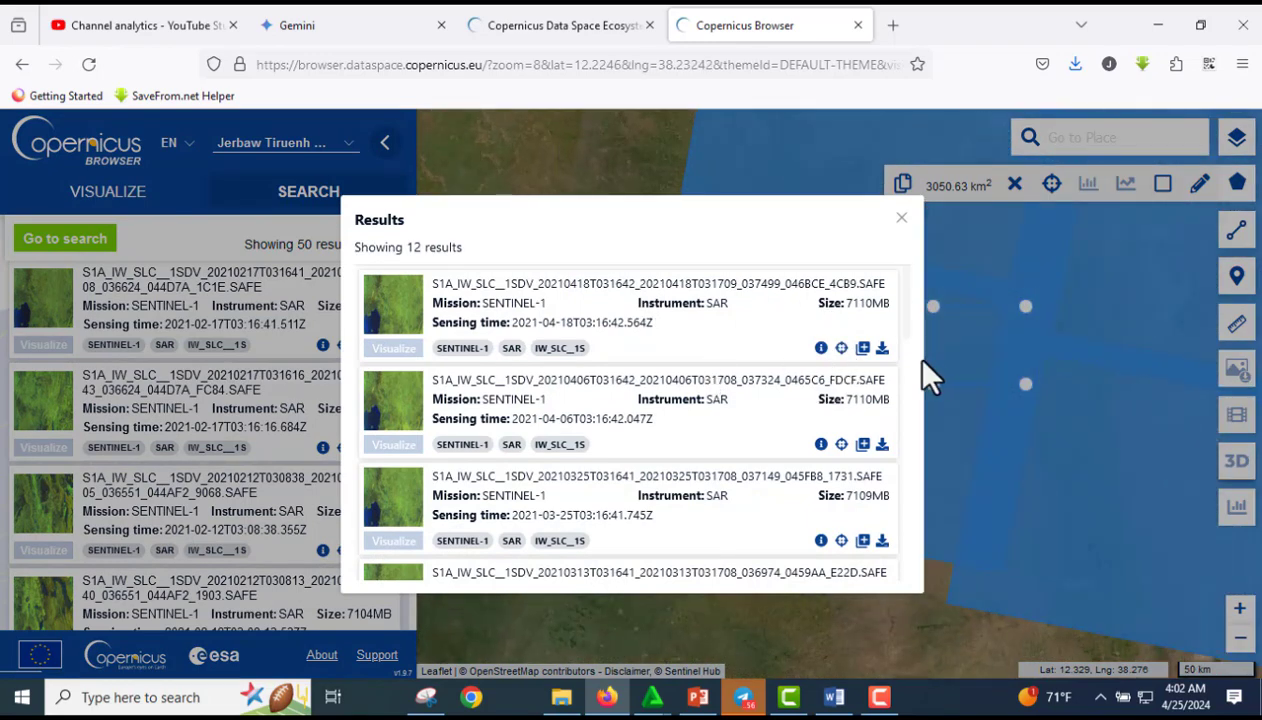
left_click(900, 219)
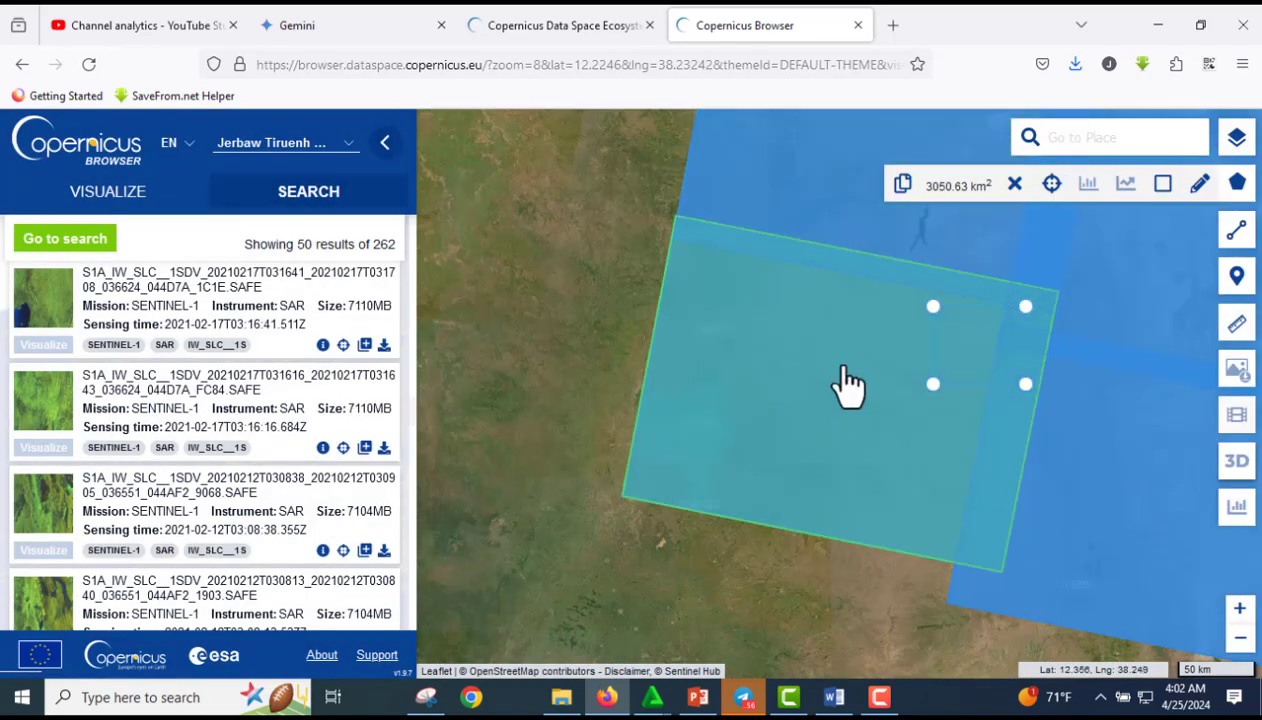
Step: Open the product info of S1A_IW_SLC__1SDV_20210406T031642_20210406T031708_037324_0465C6_FDCF.SAFE from the southwestern footprint's product list and examine its attributes and preview
scroll(848, 385, "down", 2)
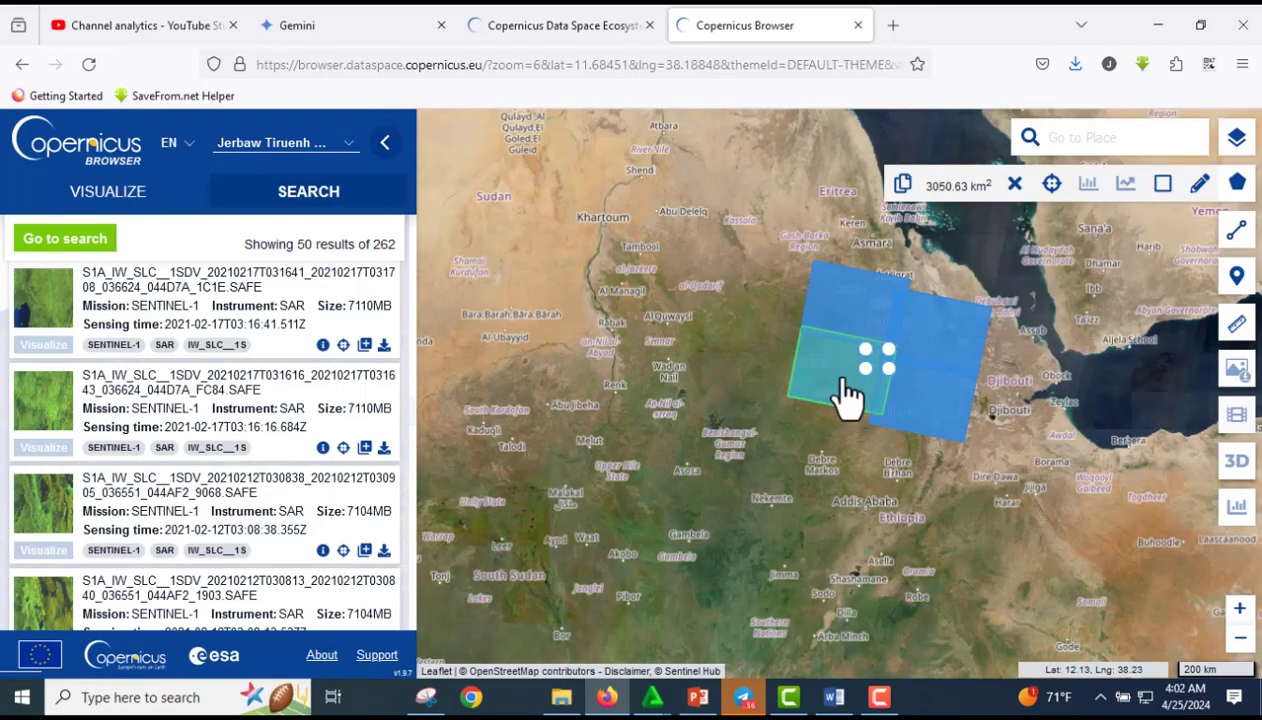
left_click(845, 388)
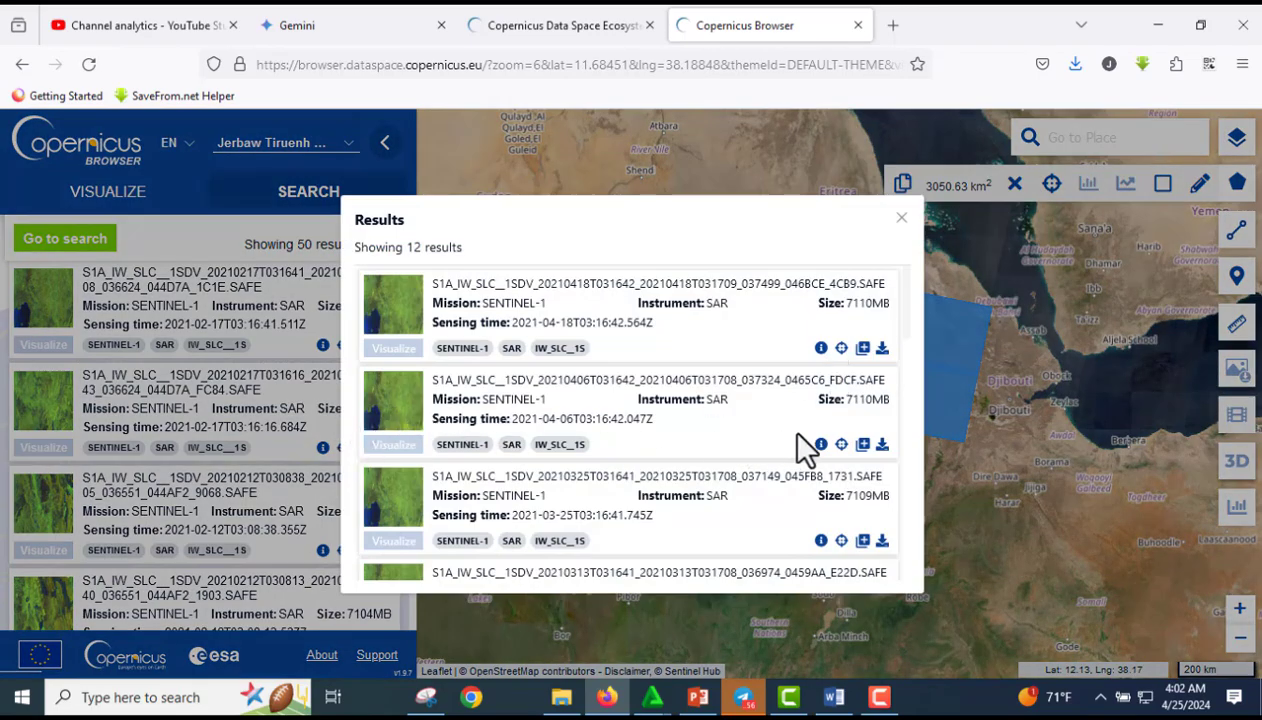
left_click(821, 444)
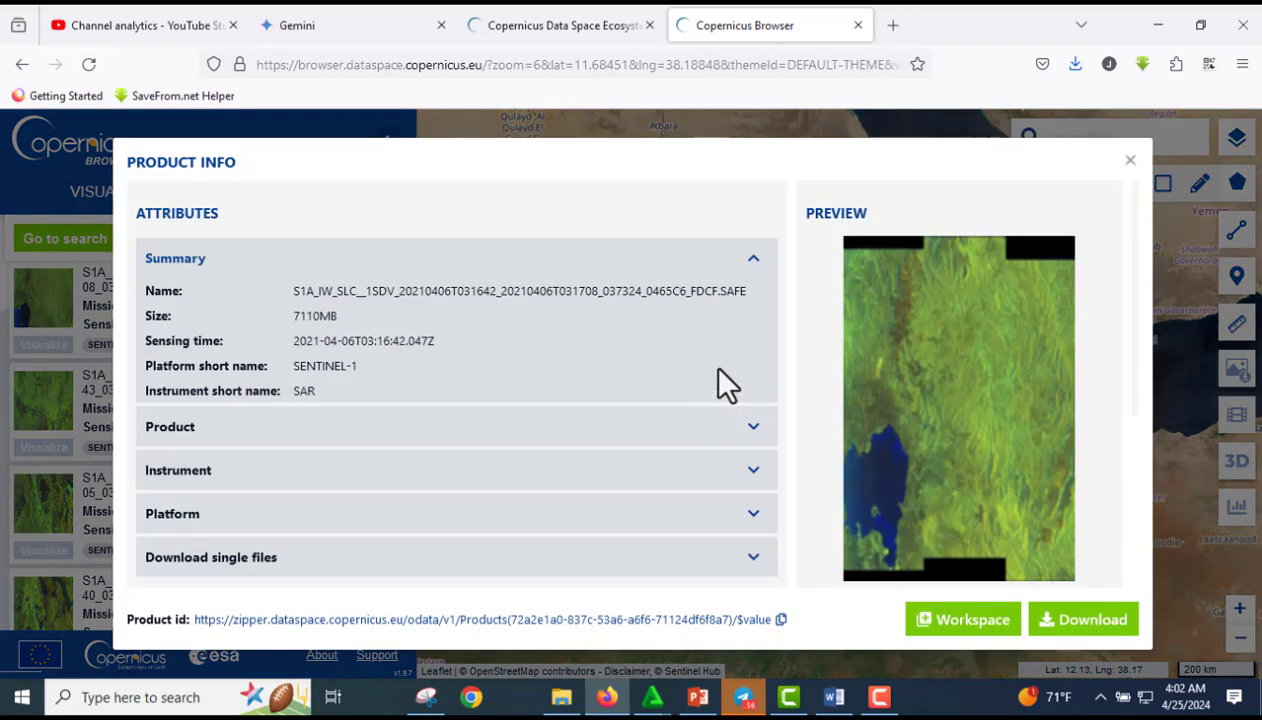
scroll(969, 551, "down", 3)
scroll(811, 428, "up", 2)
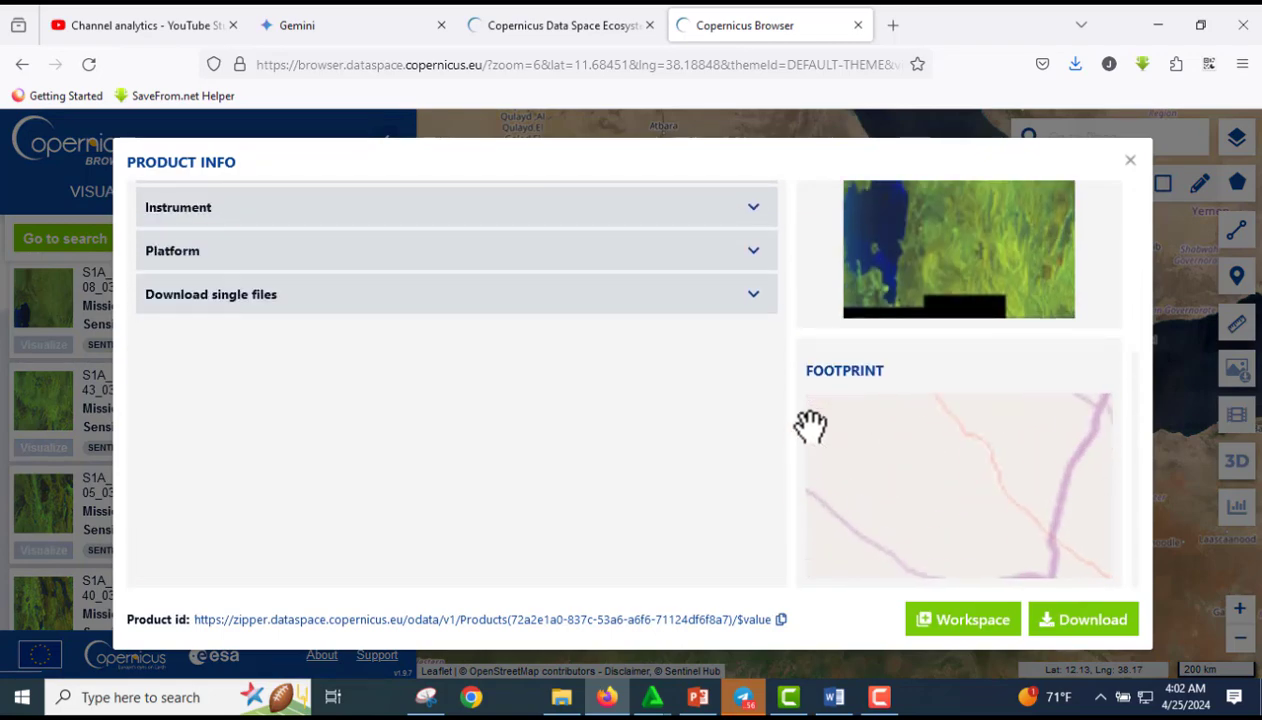
scroll(465, 304, "up", 3)
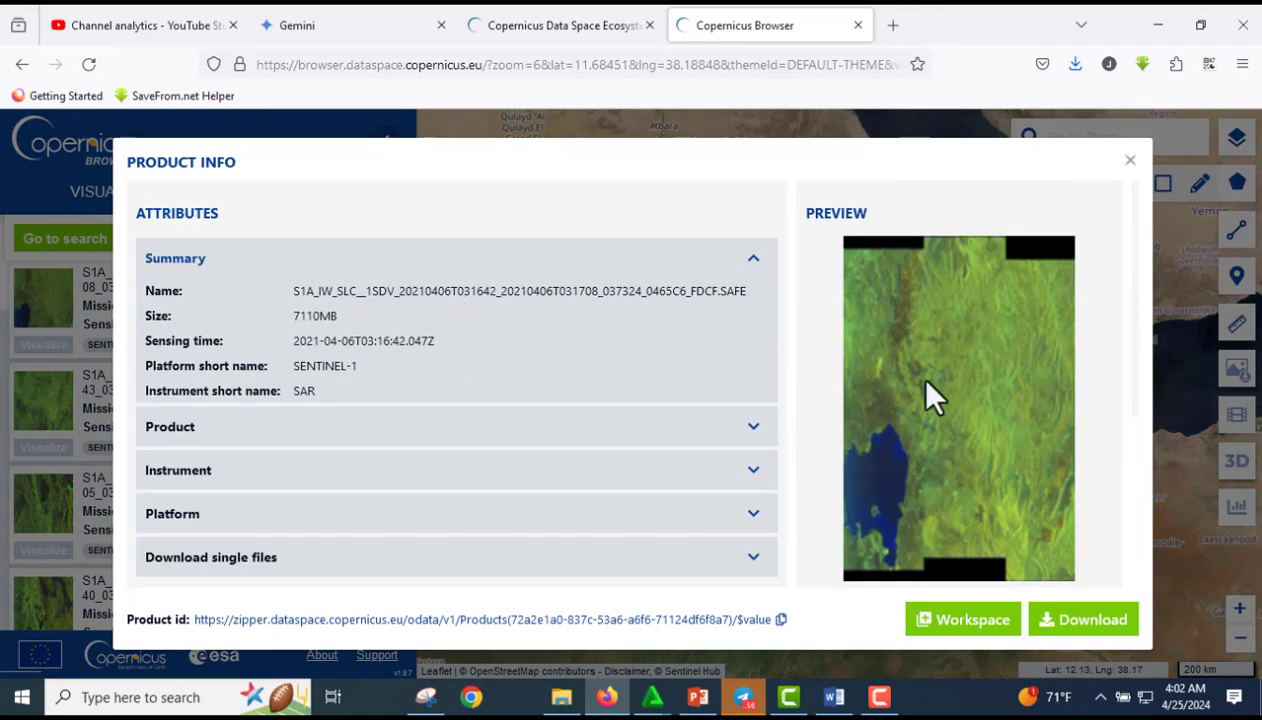
Step: Examine the product's location on its footprint map, and close the product info and the results list
scroll(968, 455, "down", 3)
scroll(935, 455, "down", 2)
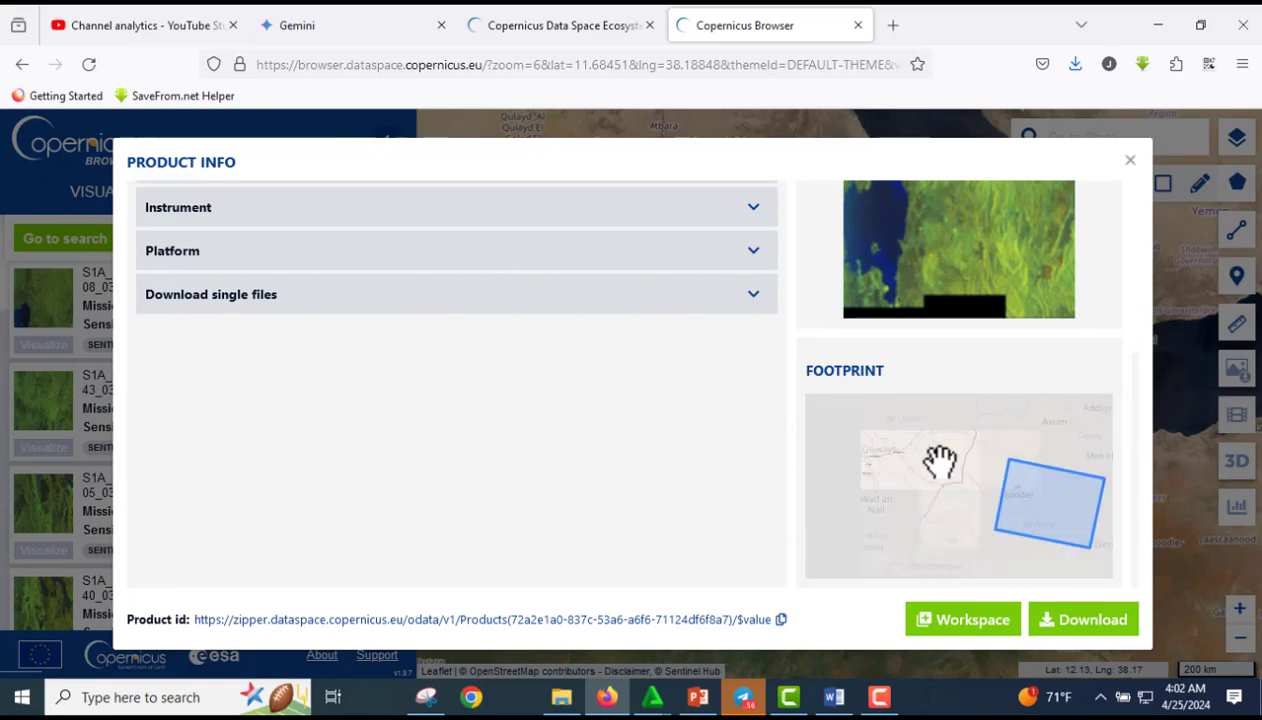
left_click_drag(1009, 507, 944, 501)
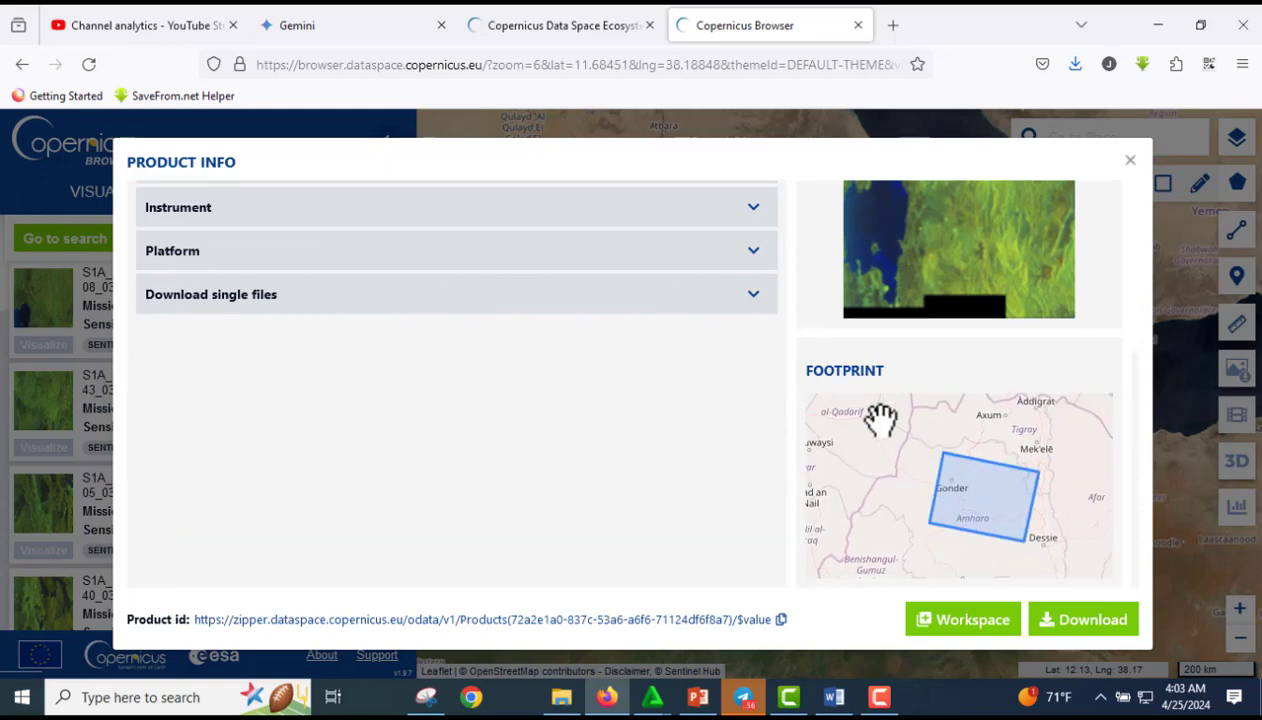
scroll(668, 341, "up", 5)
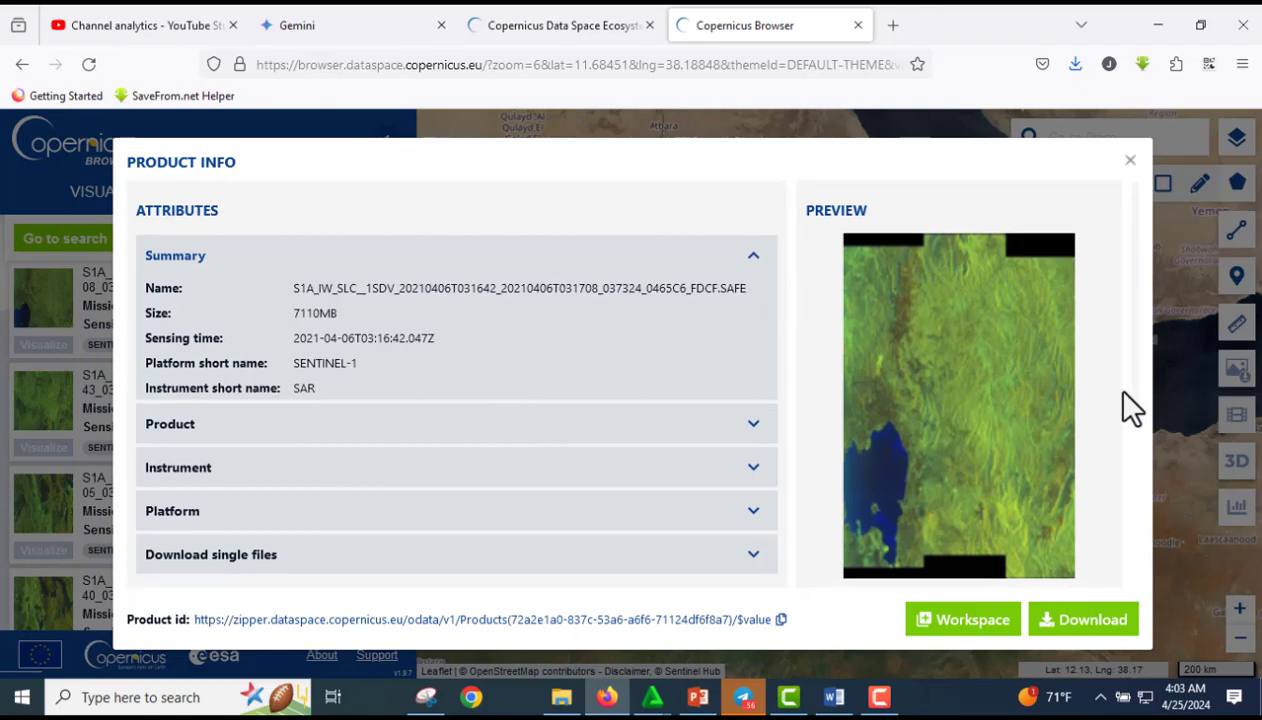
scroll(1104, 416, "down", 5)
left_click_drag(1088, 466, 1022, 484)
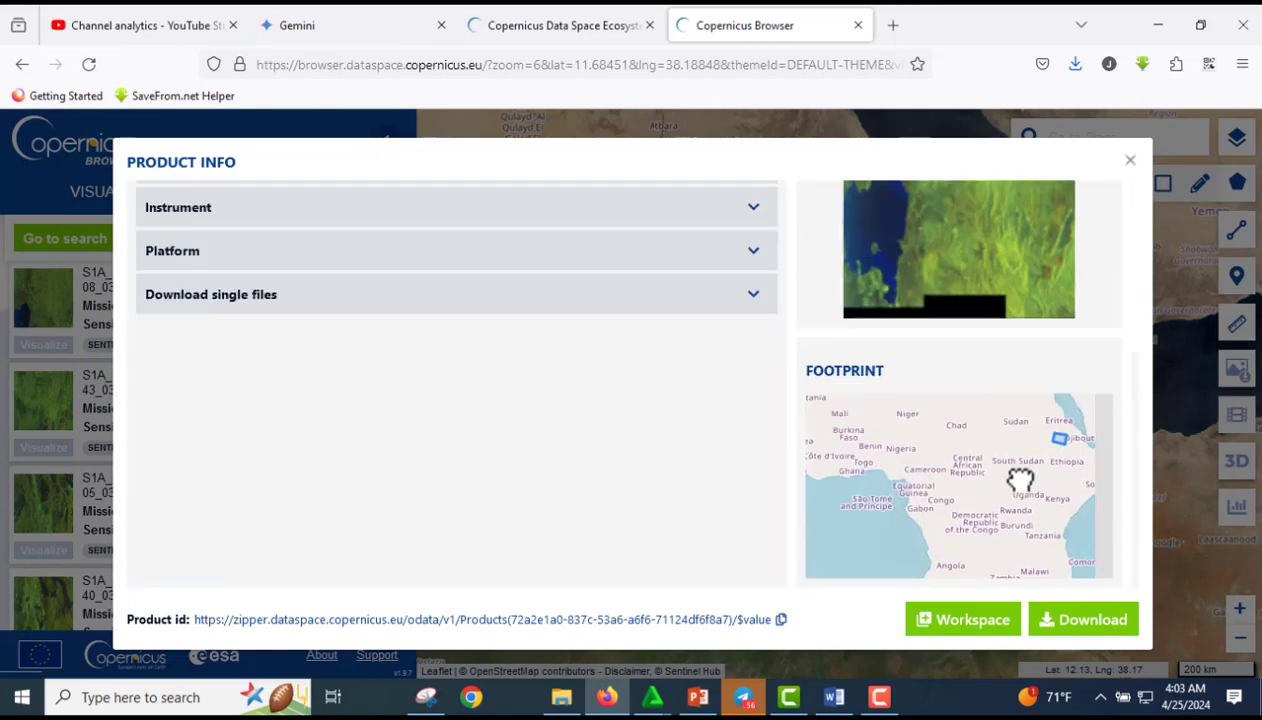
left_click(1130, 162)
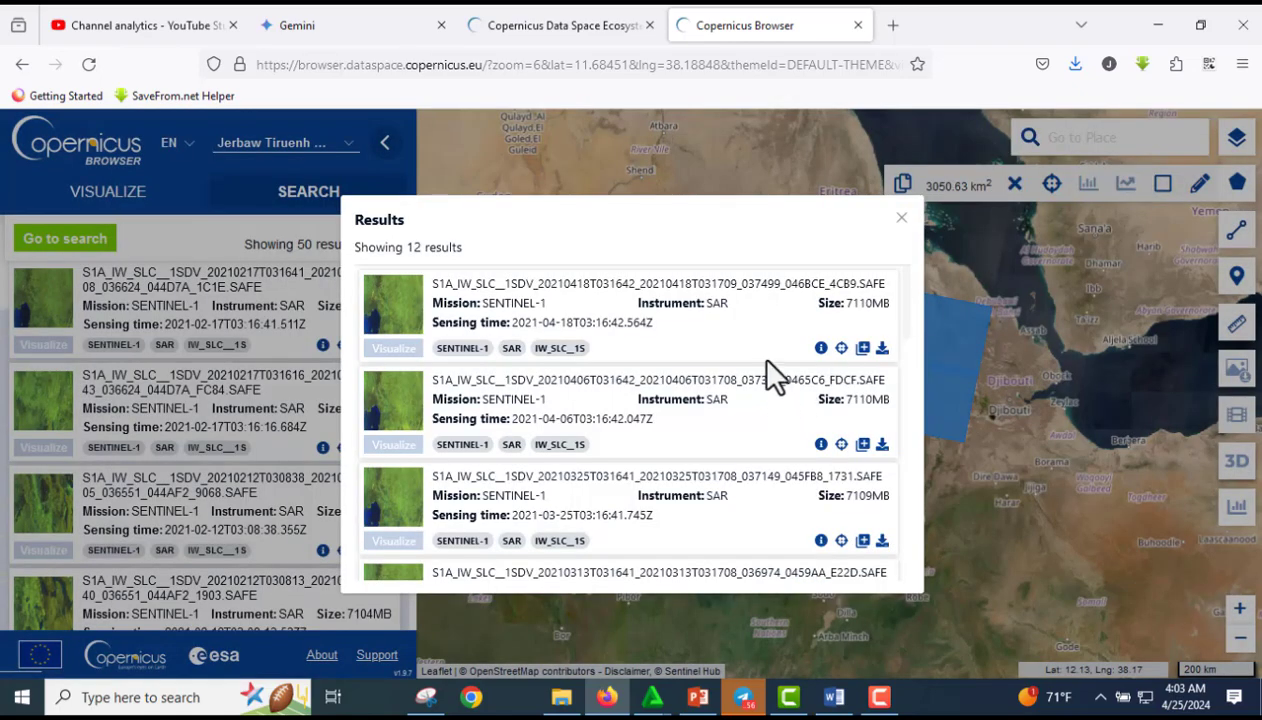
left_click(887, 216)
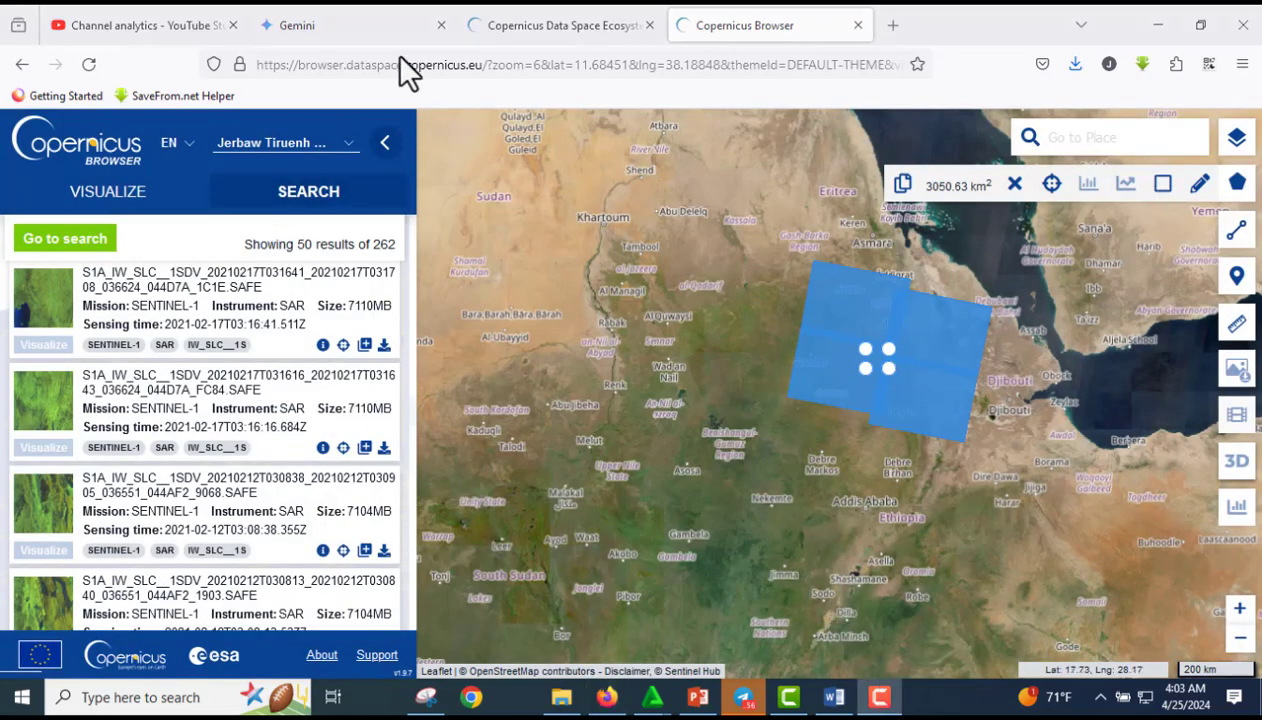
scroll(803, 375, "down", 2)
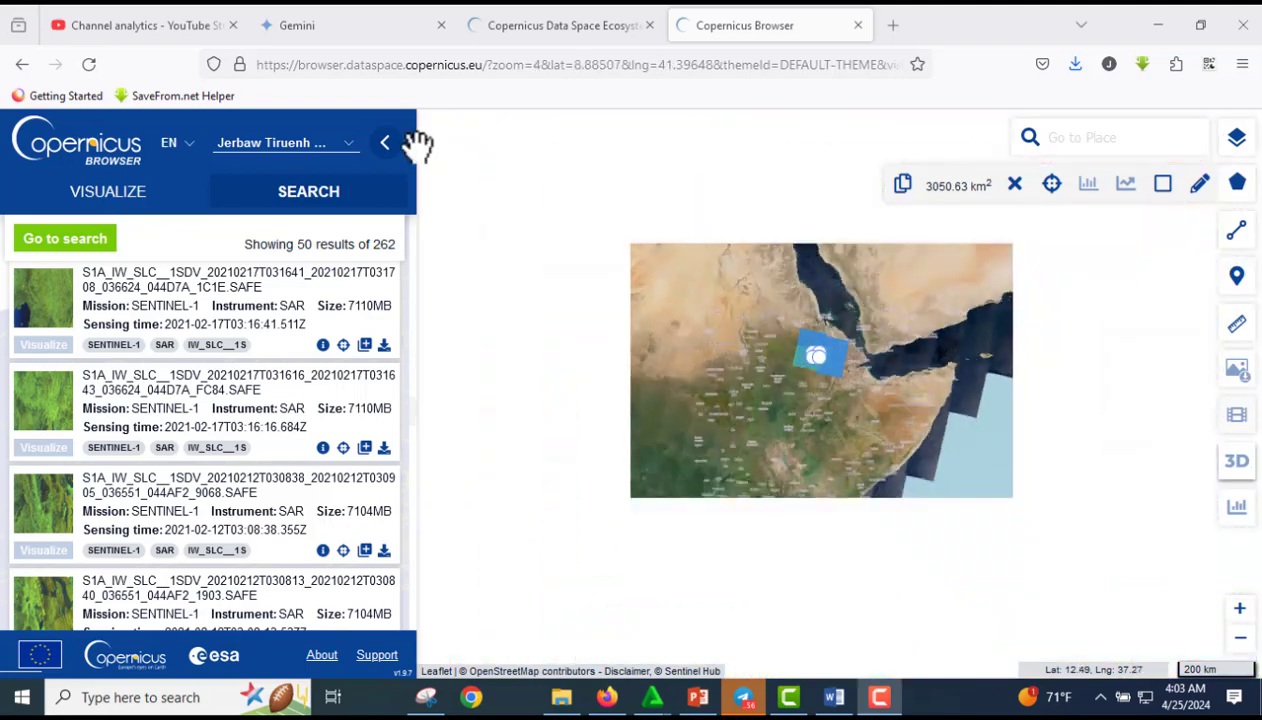
left_click_drag(704, 309, 789, 464)
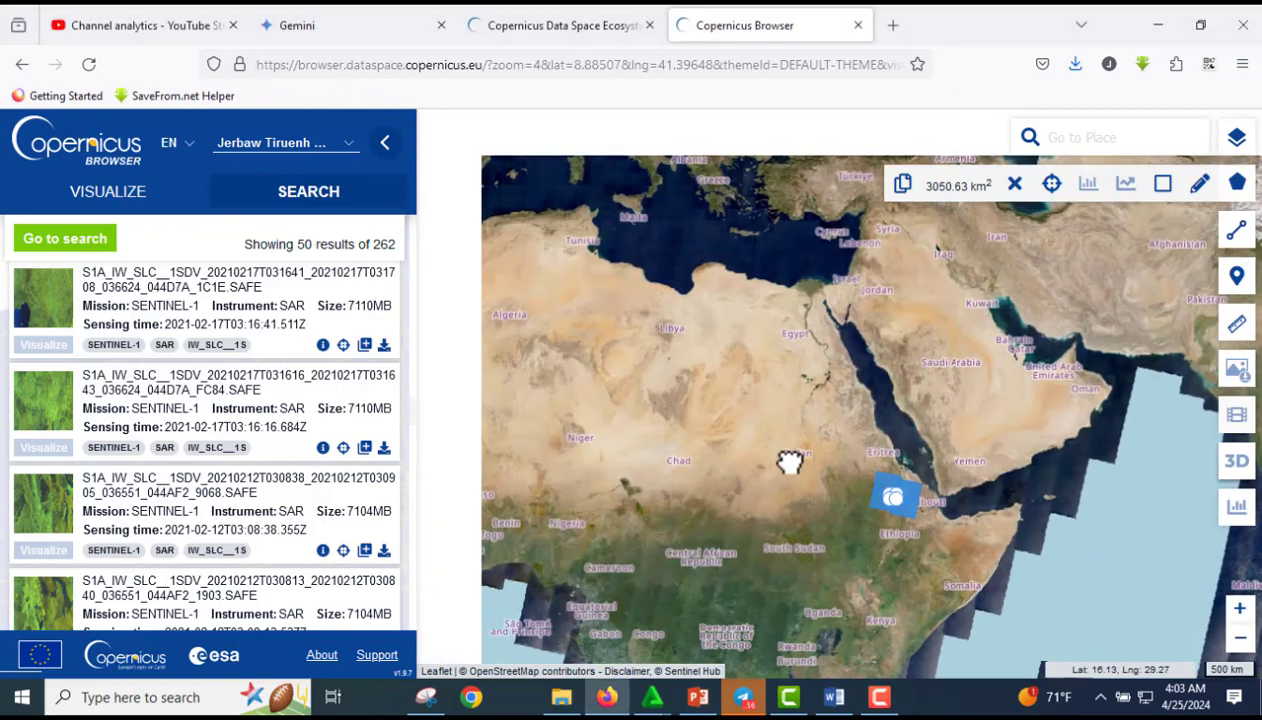
left_click_drag(968, 366, 900, 165)
scroll(830, 310, "up", 2)
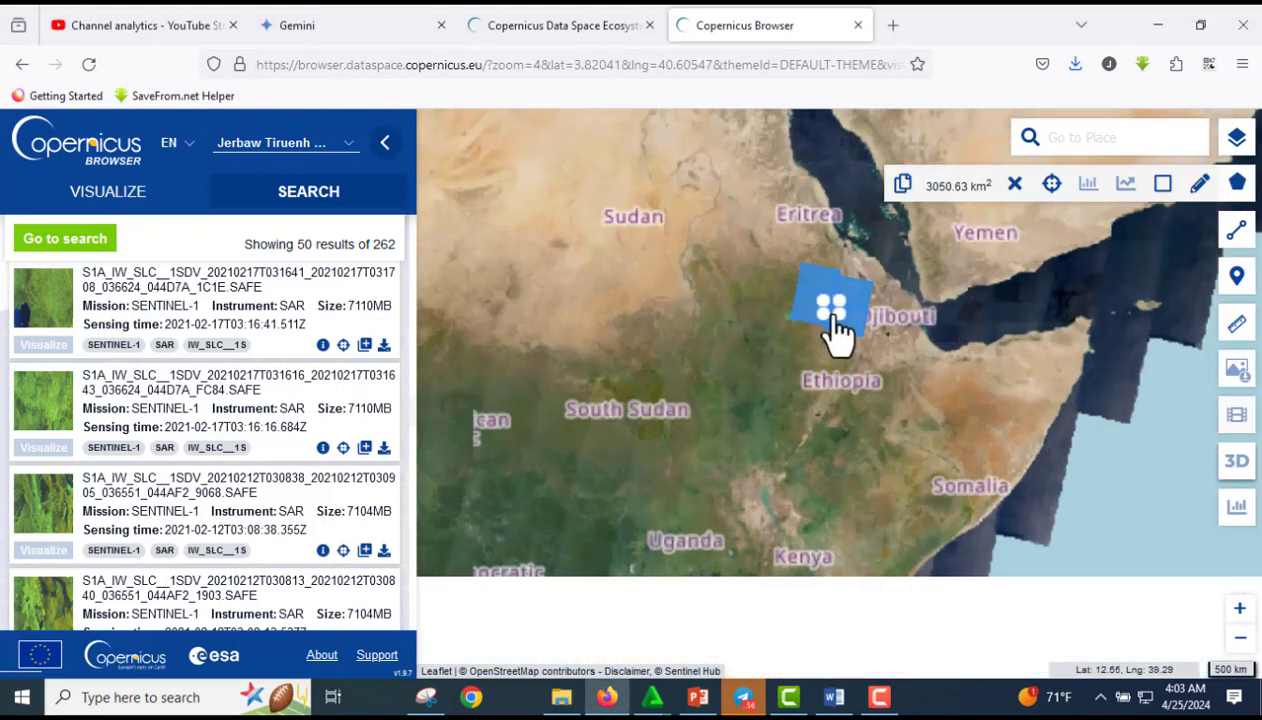
scroll(855, 360, "up", 2)
left_click(535, 30)
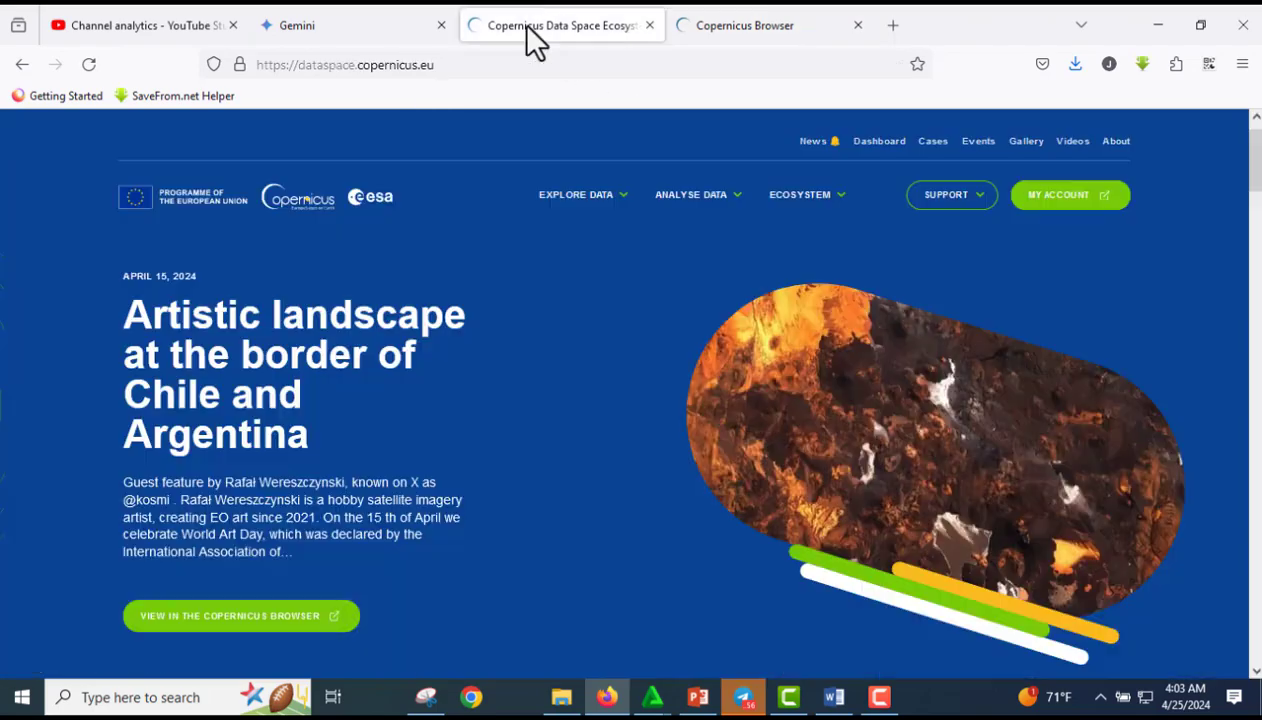
left_click(760, 26)
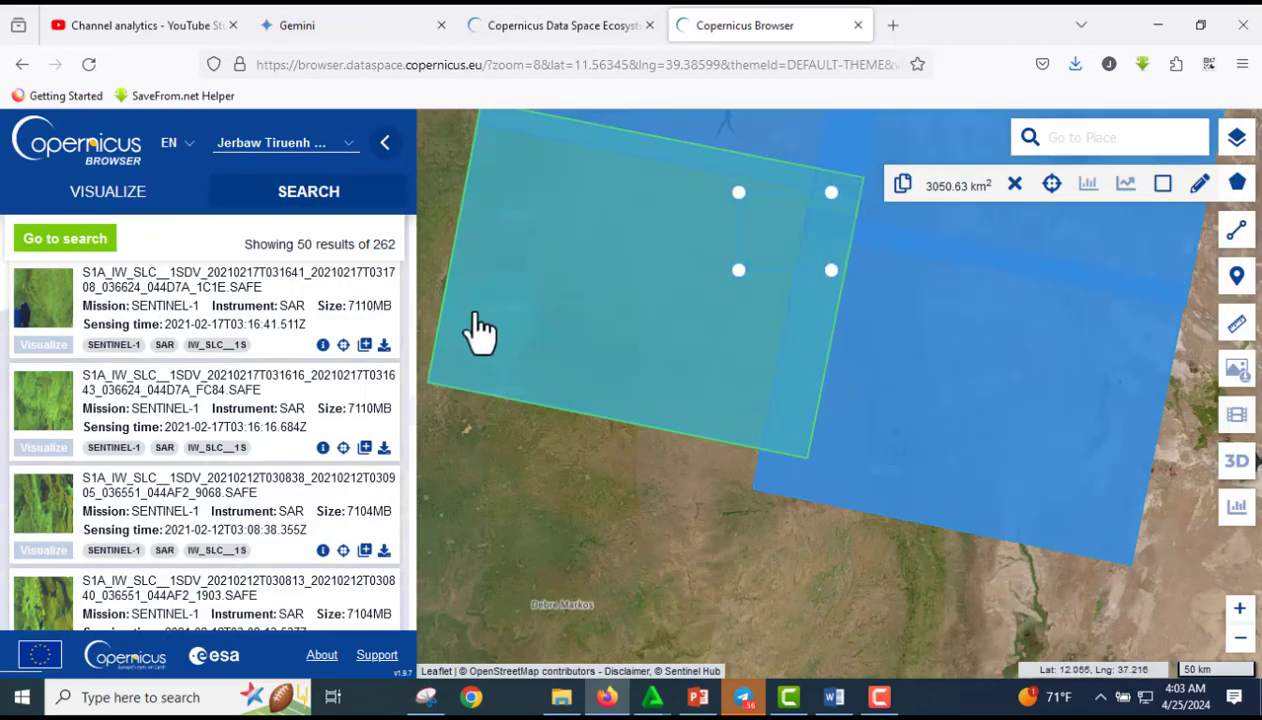
left_click(789, 697)
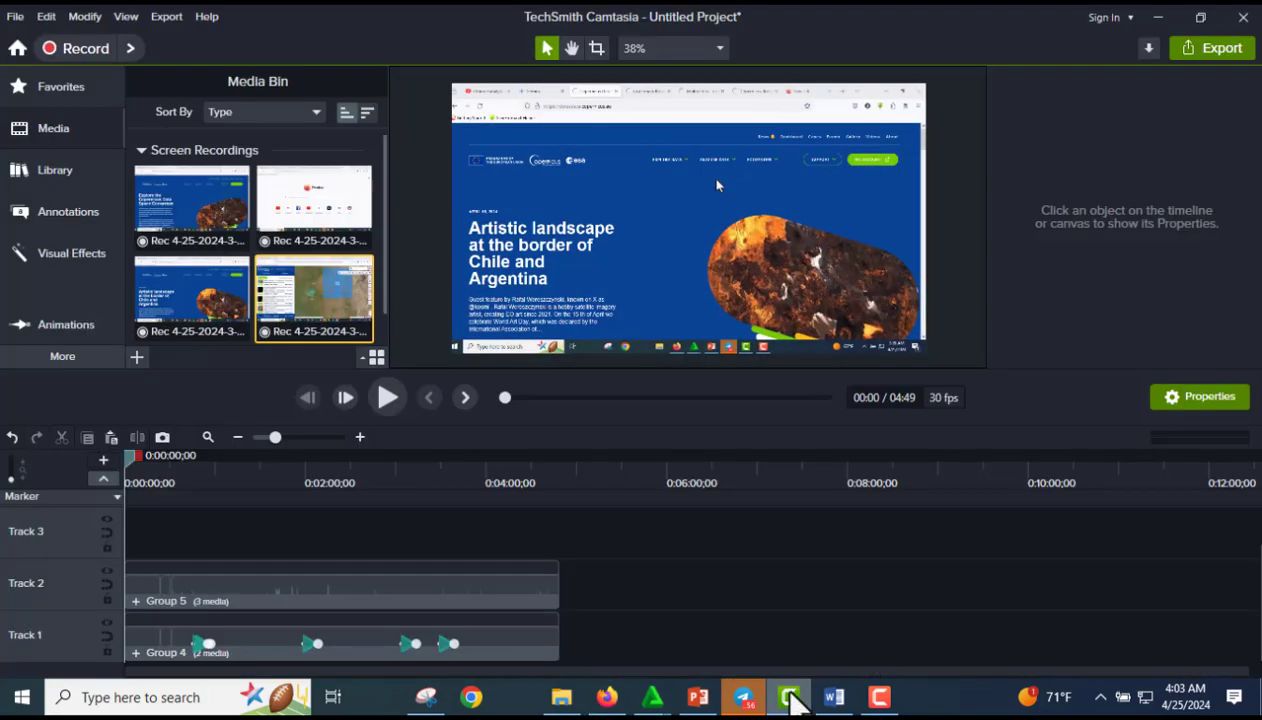
left_click(879, 697)
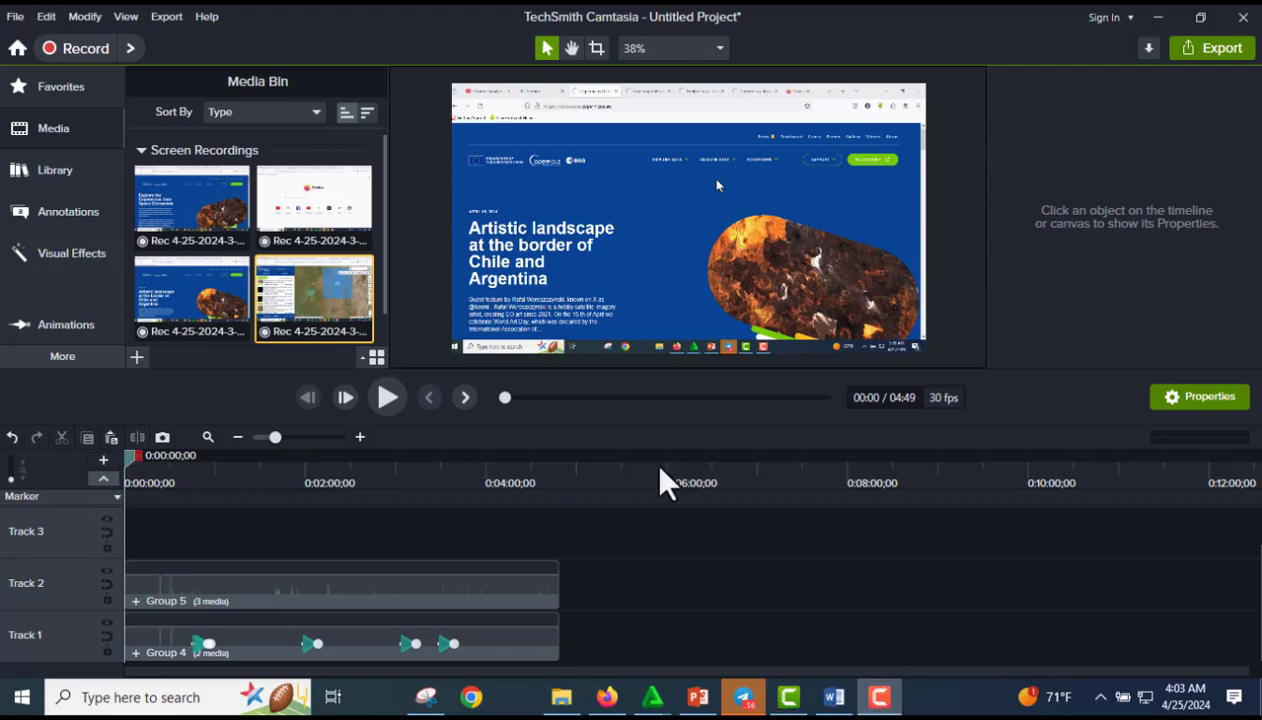